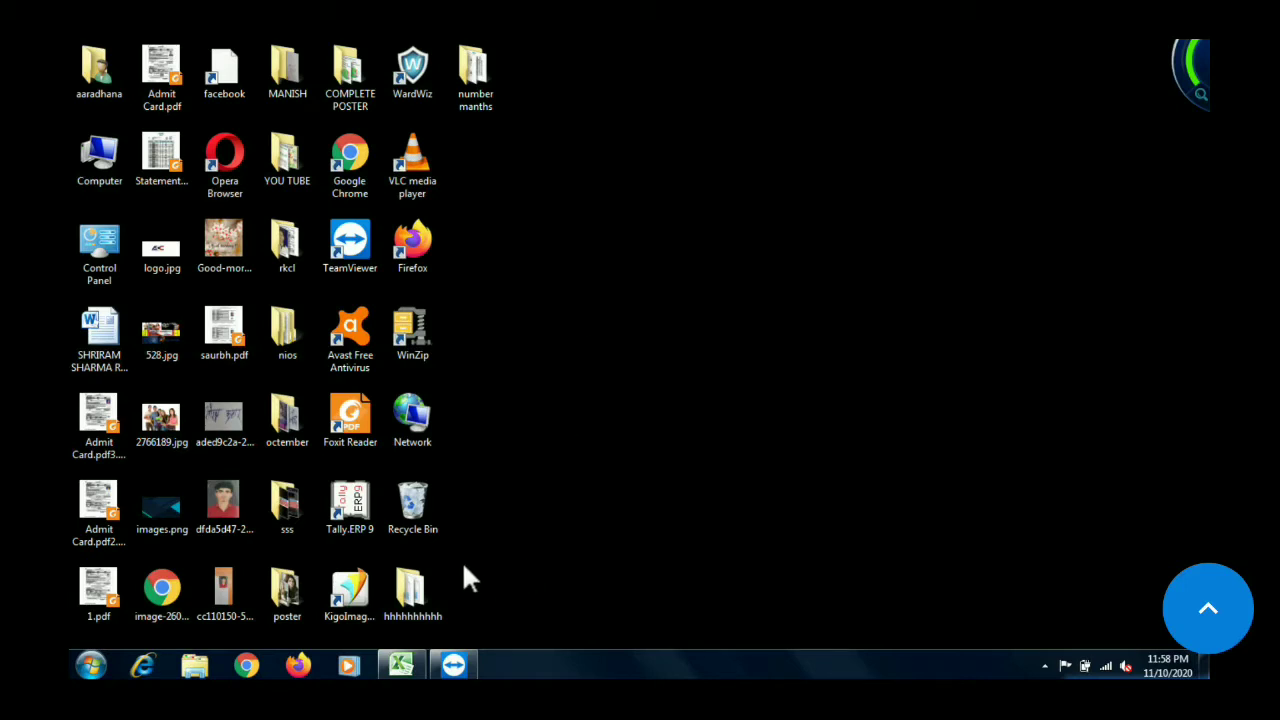
Launch Microsoft Excel through the Run command excel and maximize the new workbook window
key("super+r")
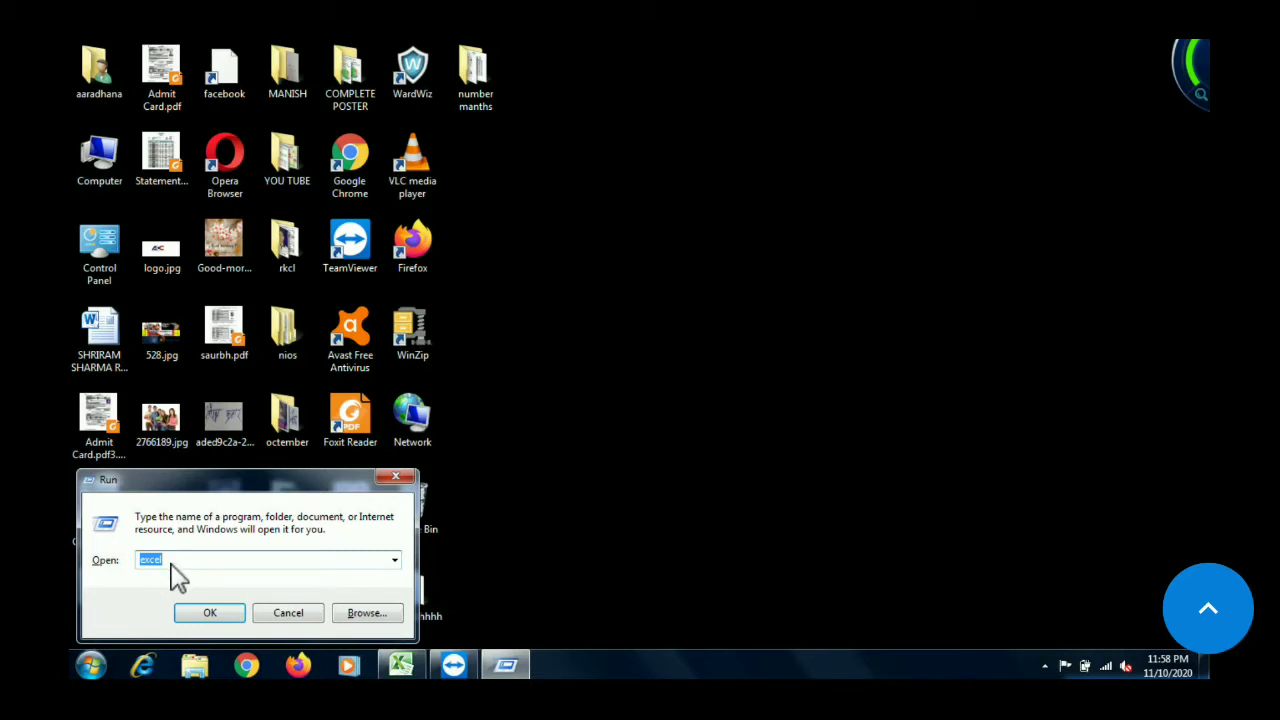
left_click(225, 624)
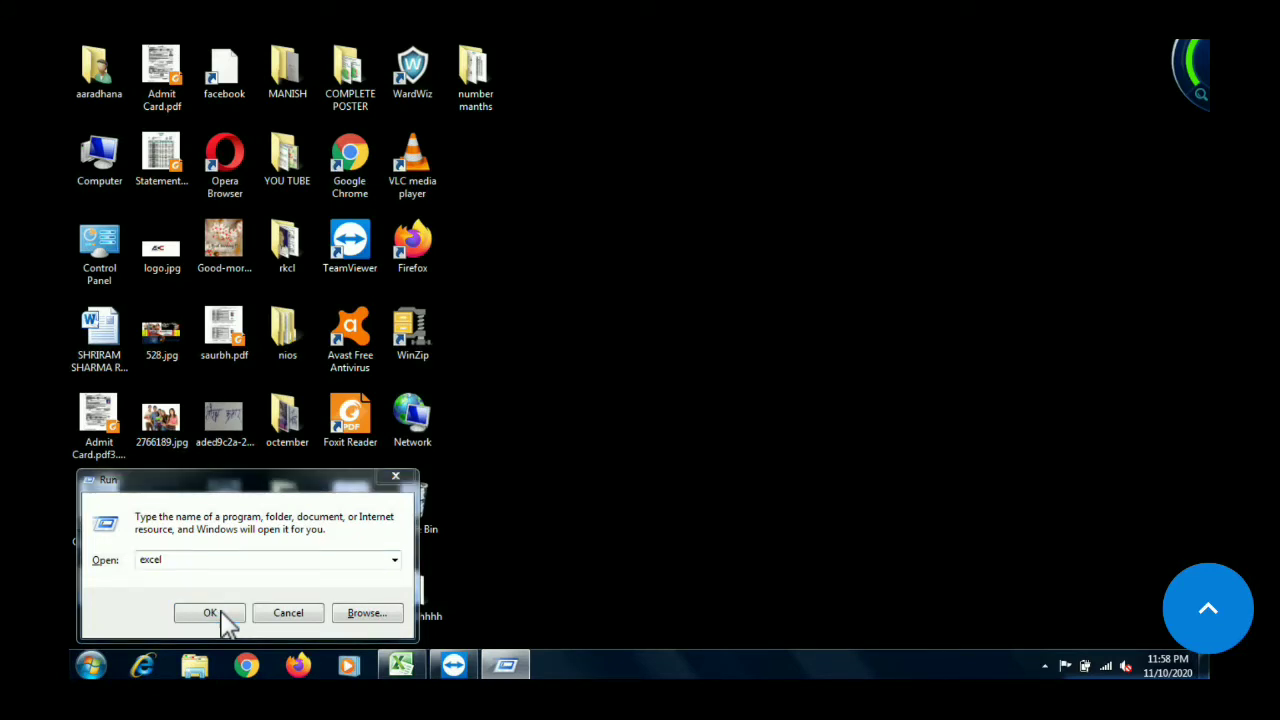
left_click(207, 613)
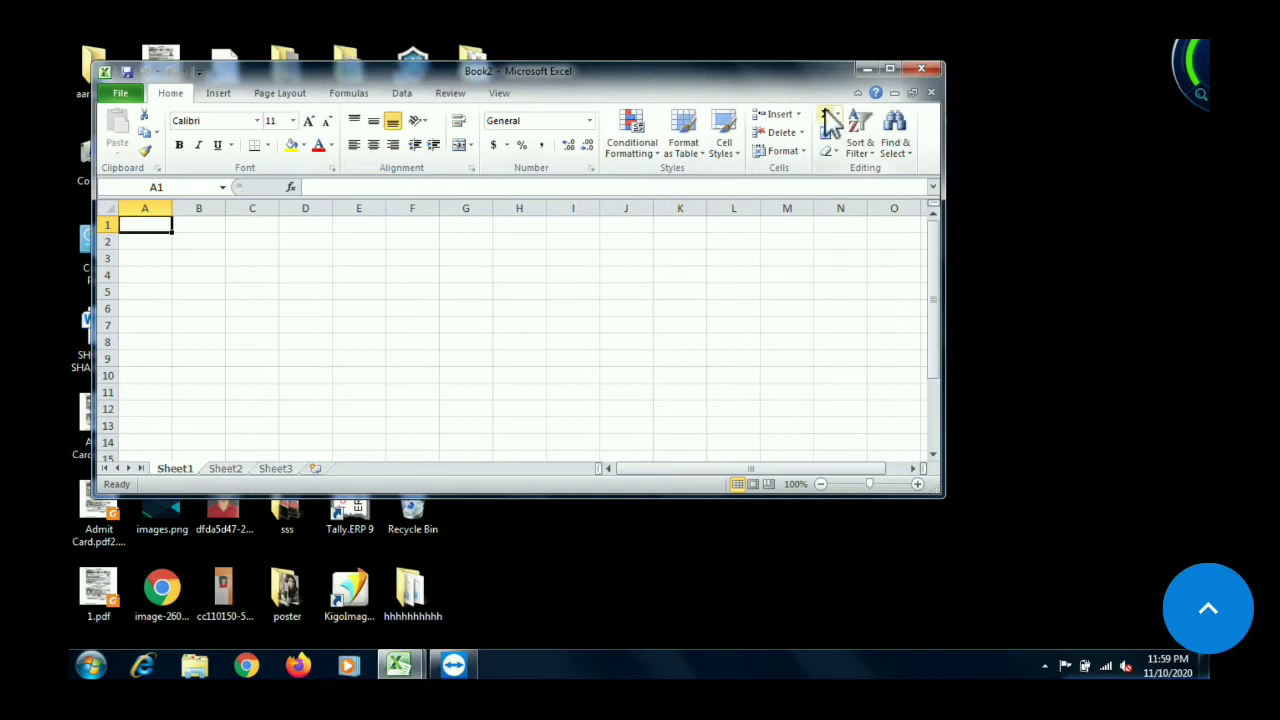
left_click(890, 70)
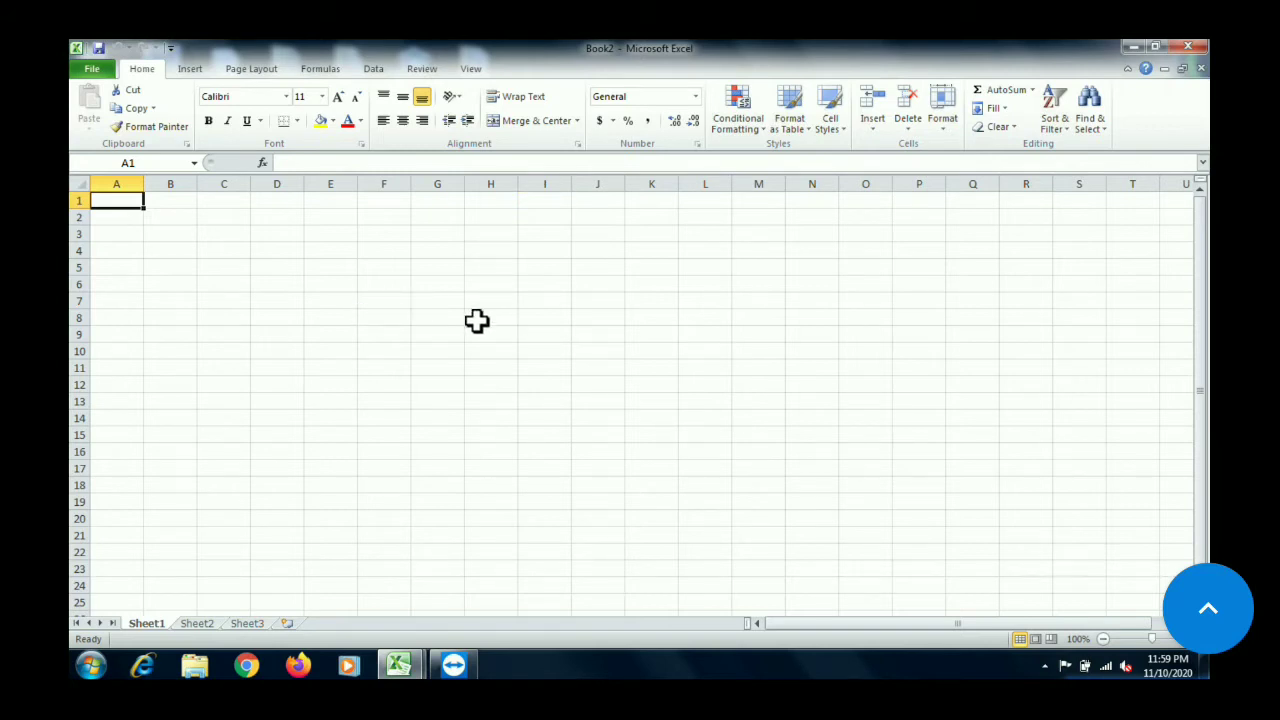
Enter 1 in B5 and 2 in B6, then fill the number series down column B to row 836
left_click(242, 266)
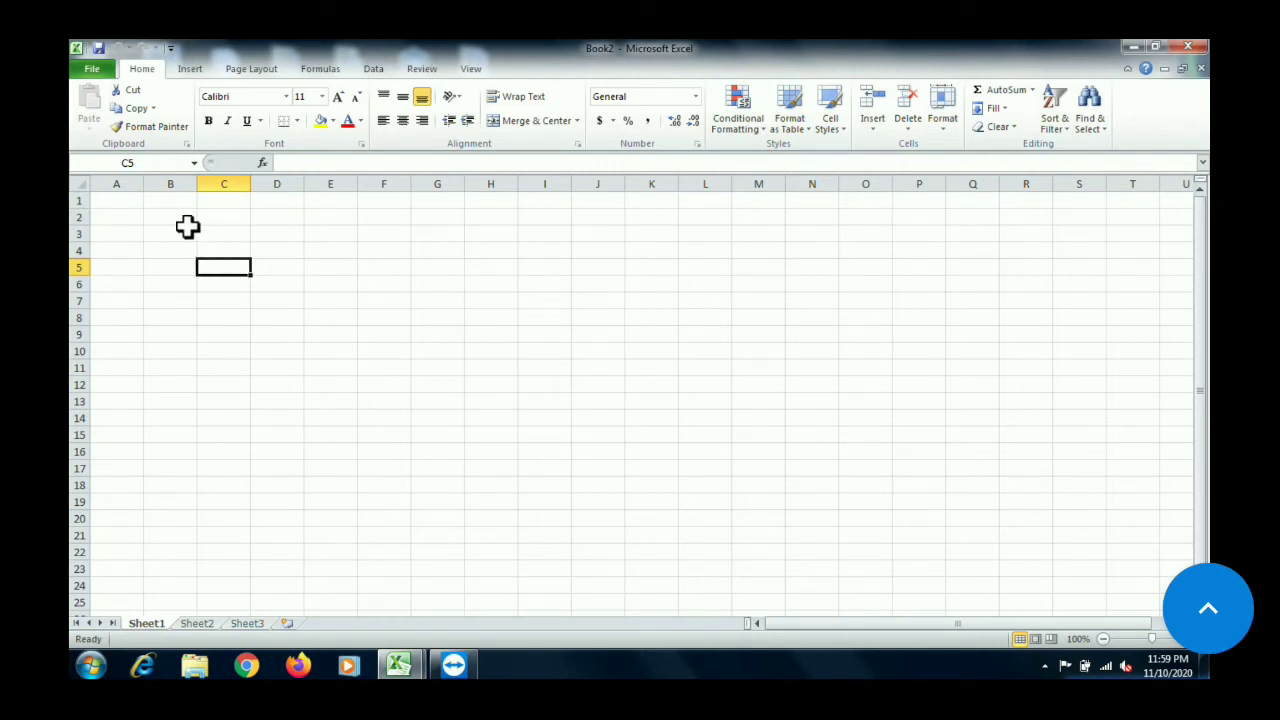
left_click(162, 266)
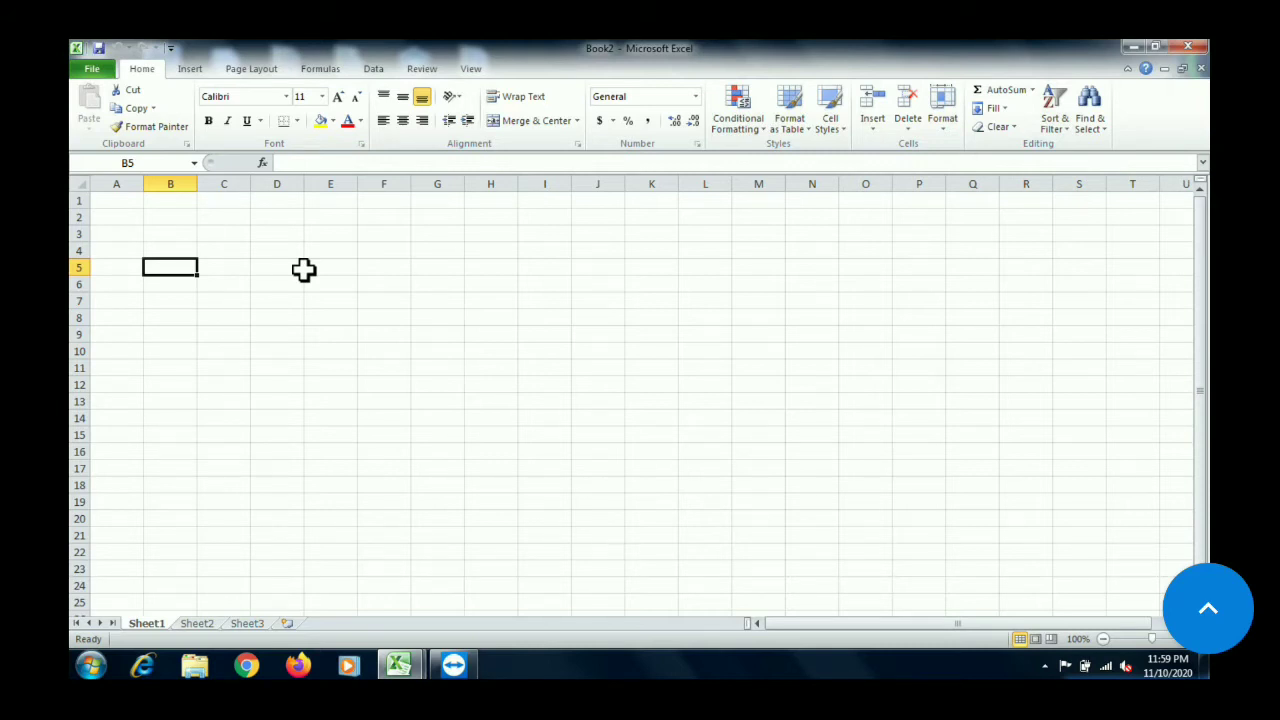
type("1")
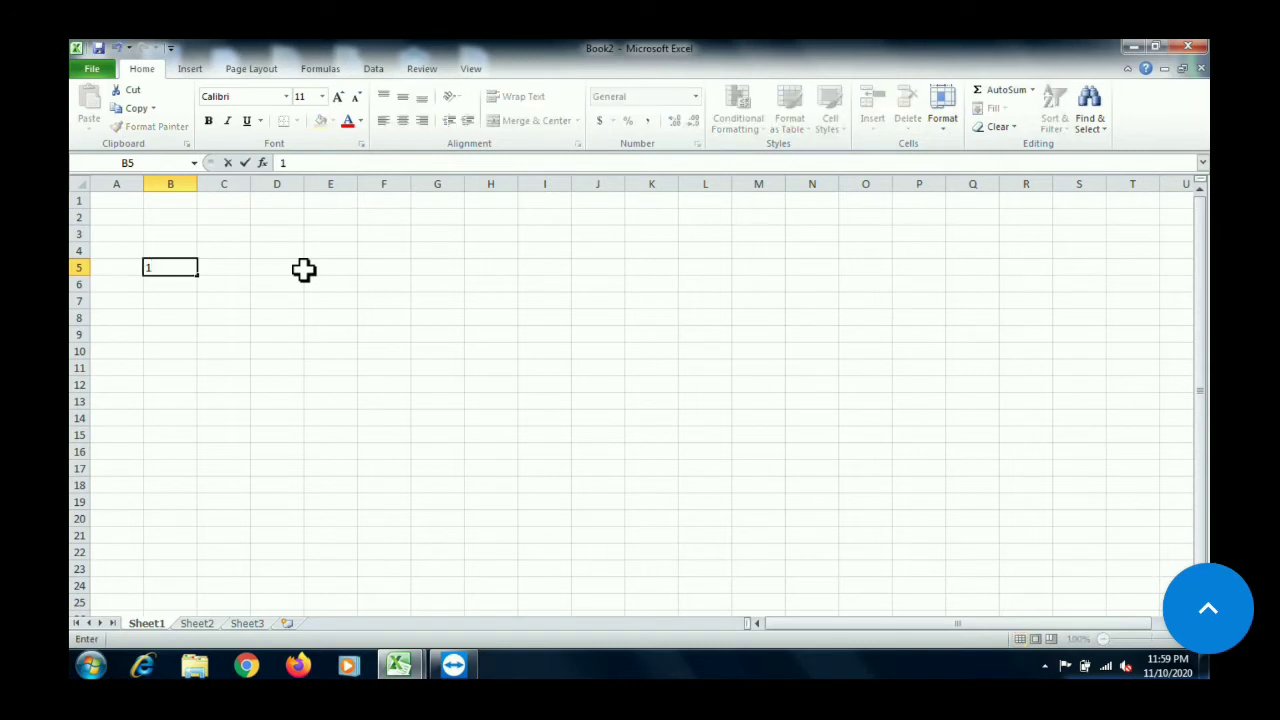
key("Return")
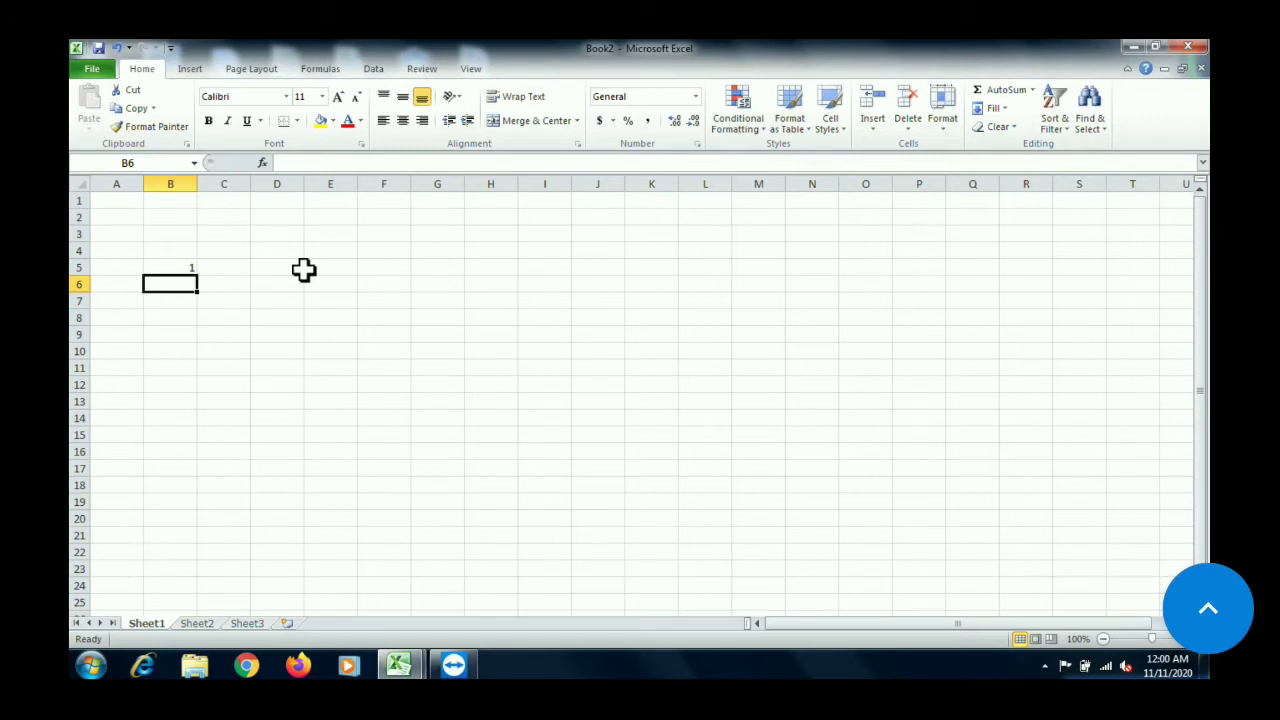
type("2")
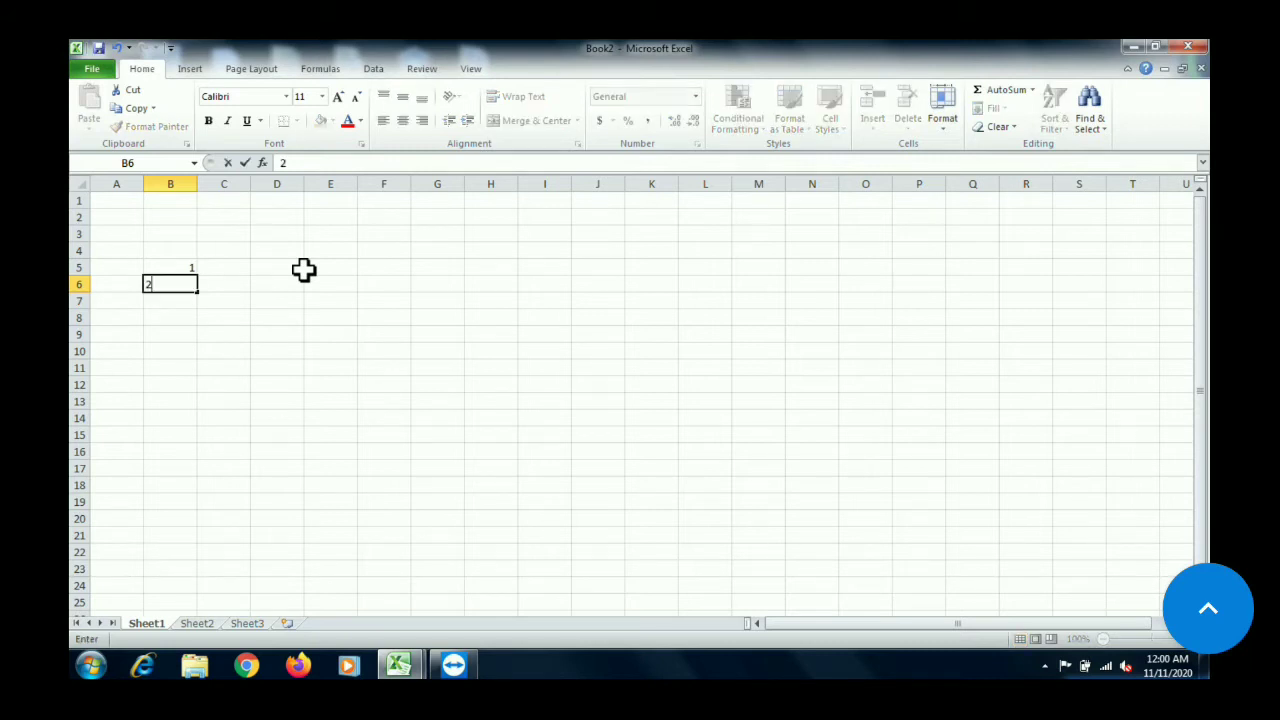
left_click(301, 269)
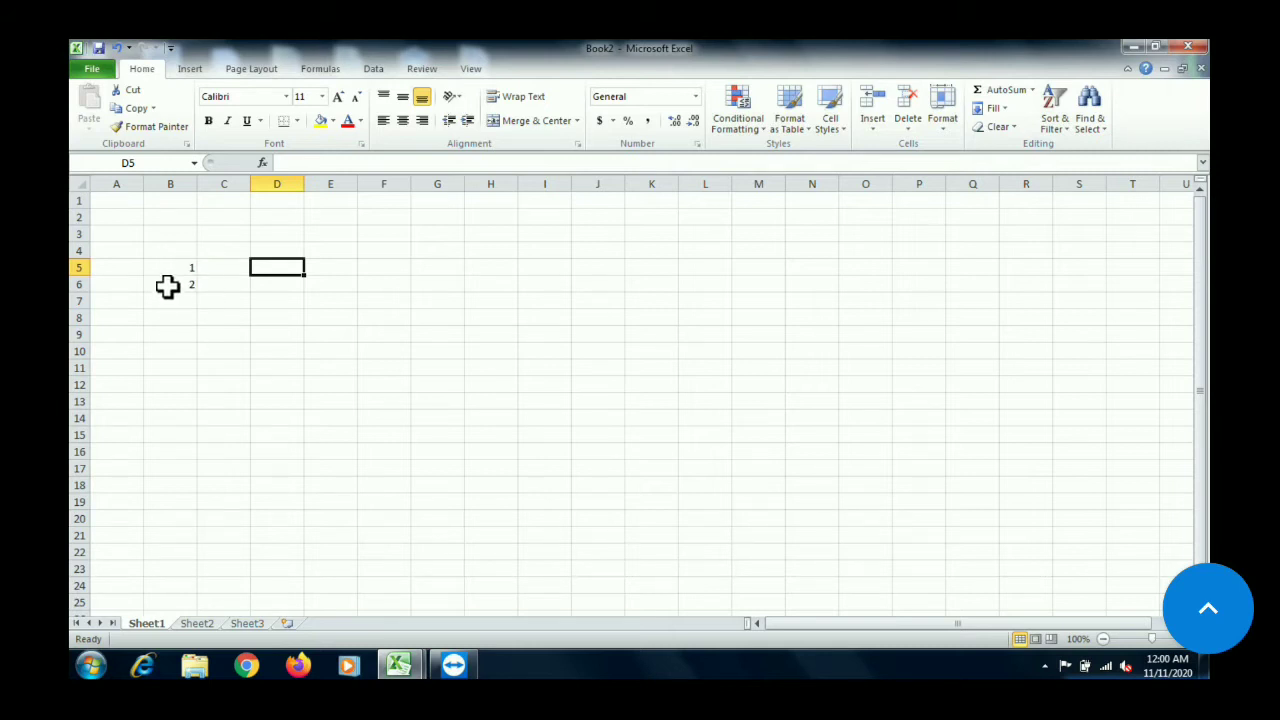
left_click_drag(165, 267, 166, 279)
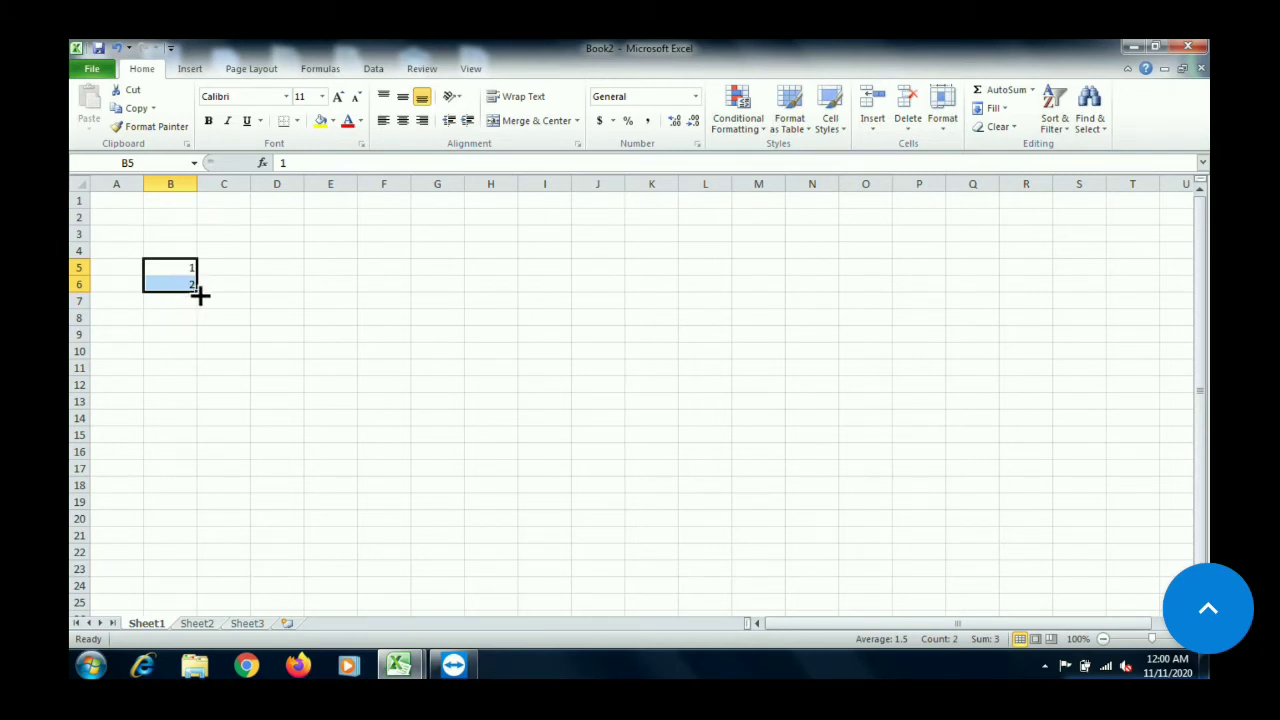
left_click_drag(200, 295, 204, 658)
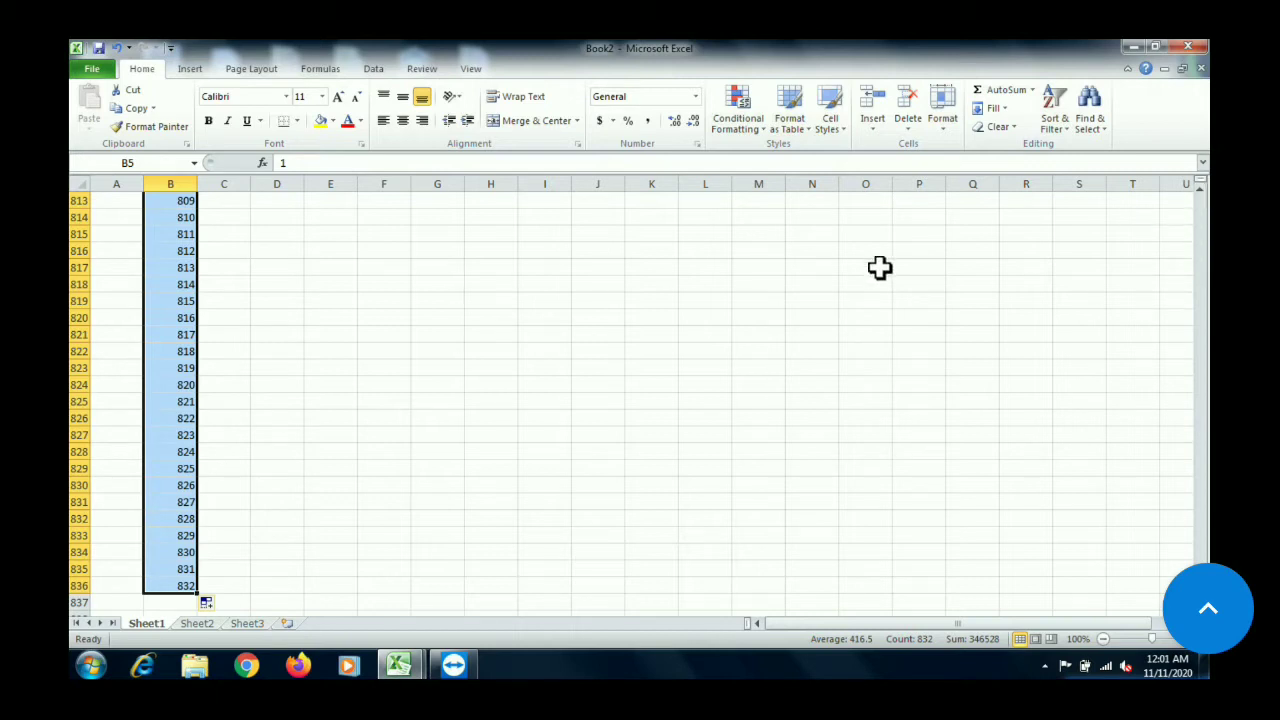
Look through the filled number series in column B, check the cell containing 600, and return to the first number in B5
left_click(1203, 250)
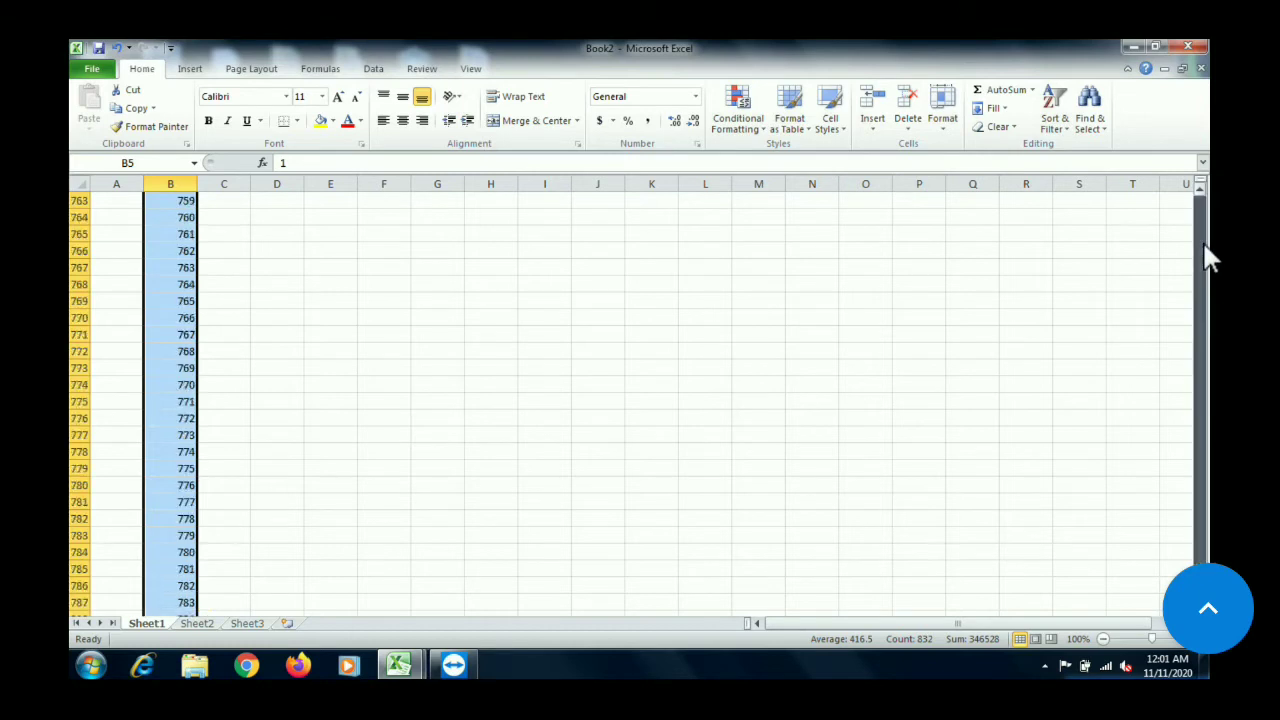
left_click_drag(1204, 246, 1203, 246)
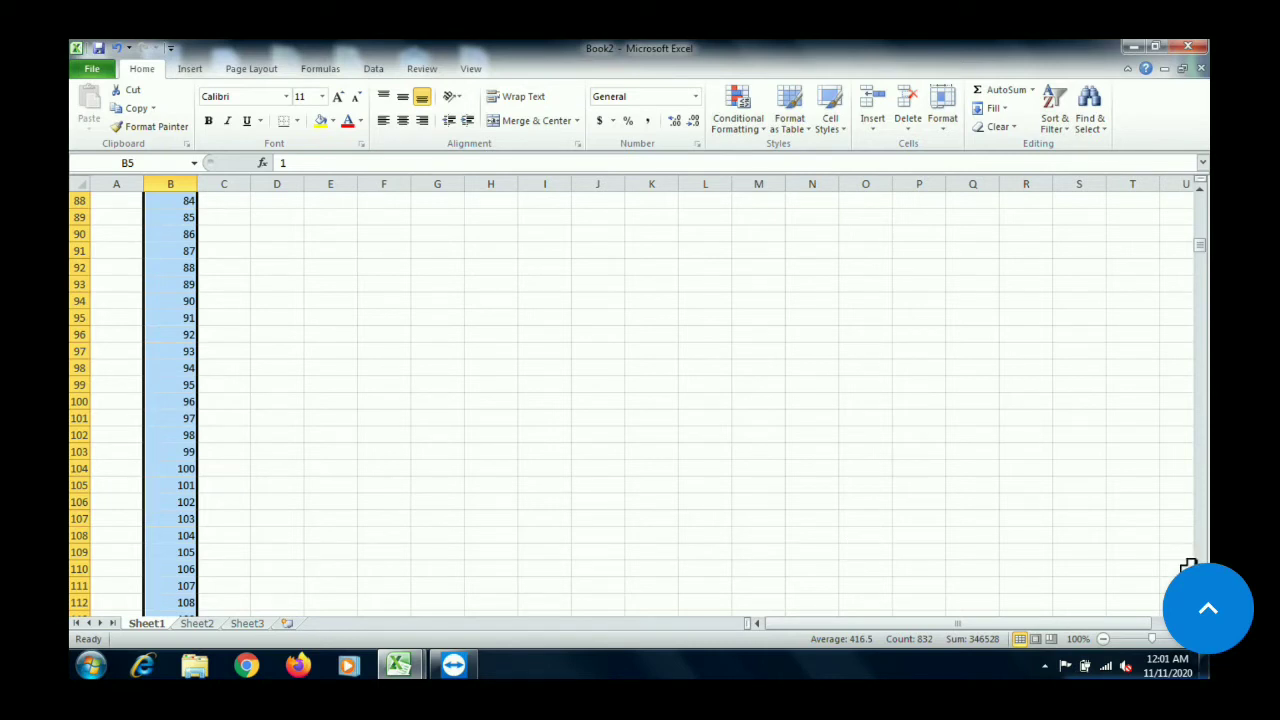
left_click(1200, 608)
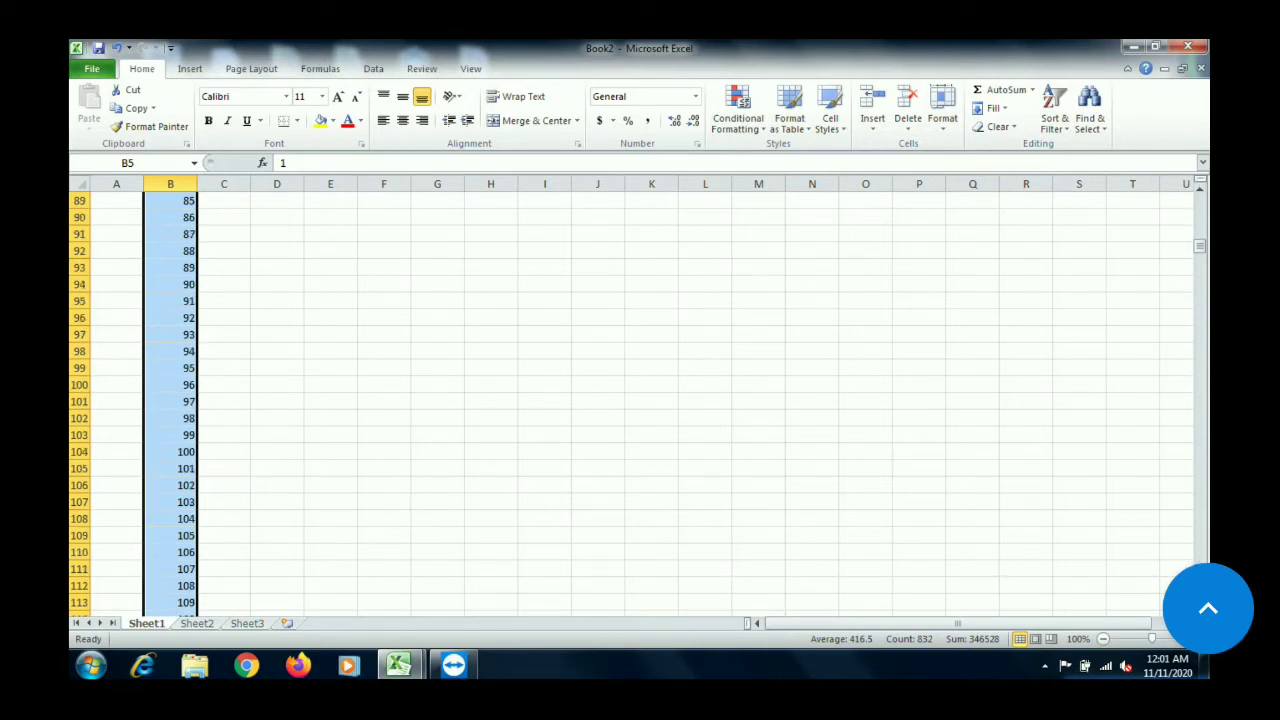
left_click(1200, 590)
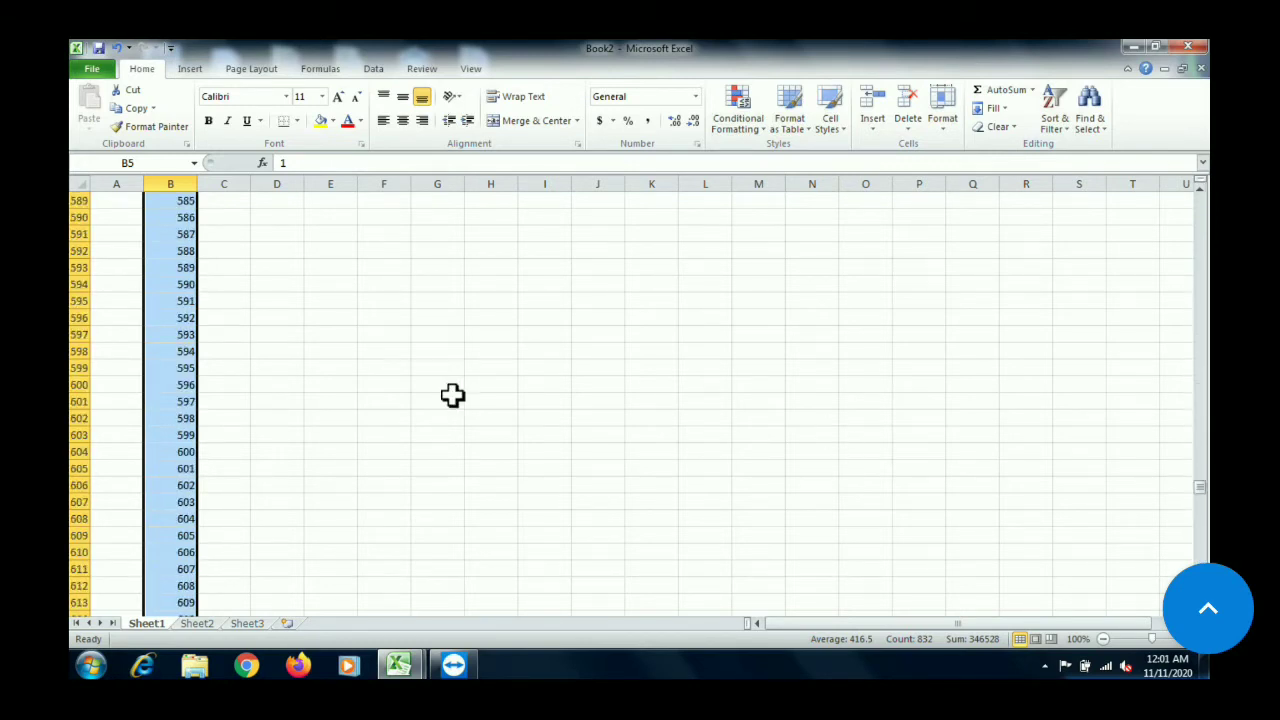
left_click(206, 453)
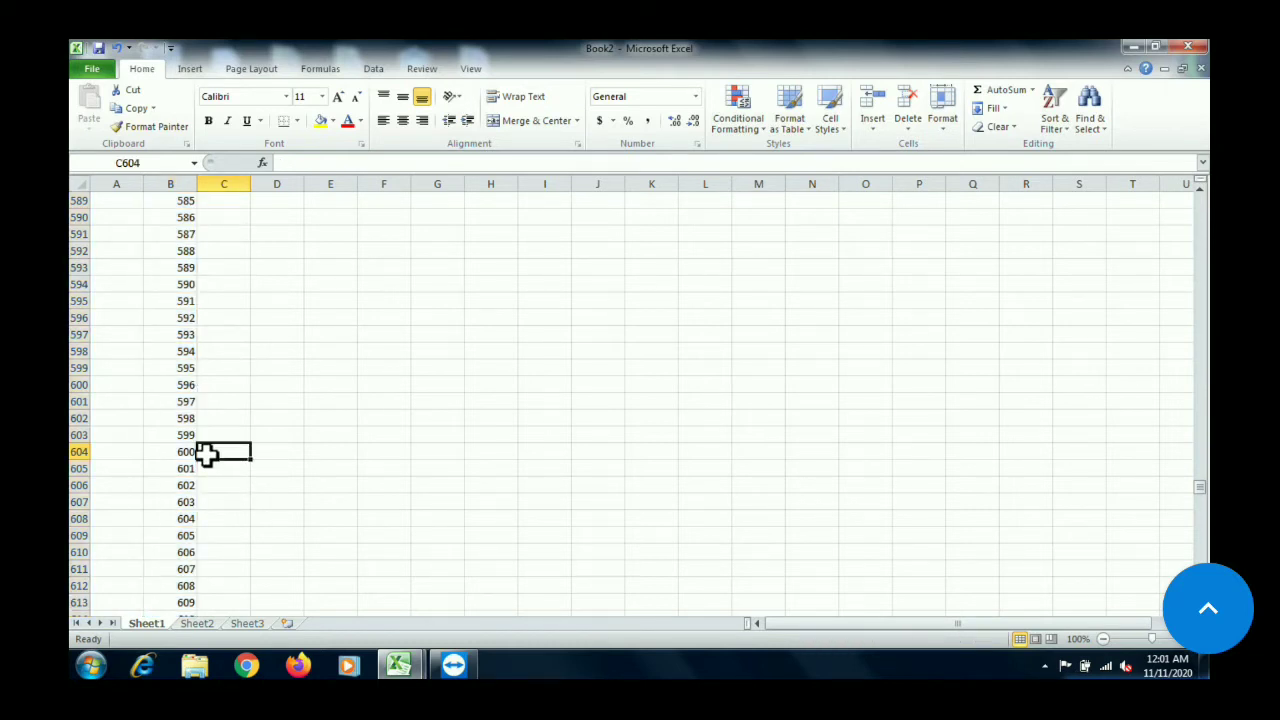
left_click(183, 452)
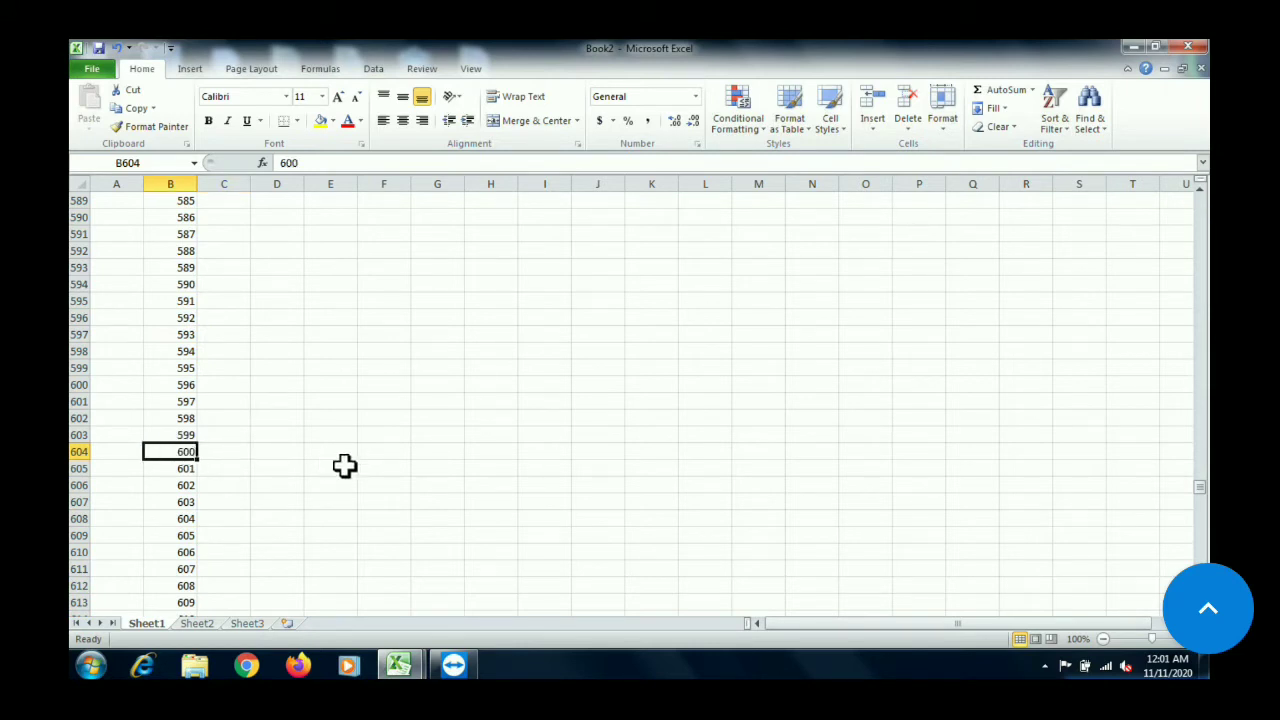
left_click(362, 334)
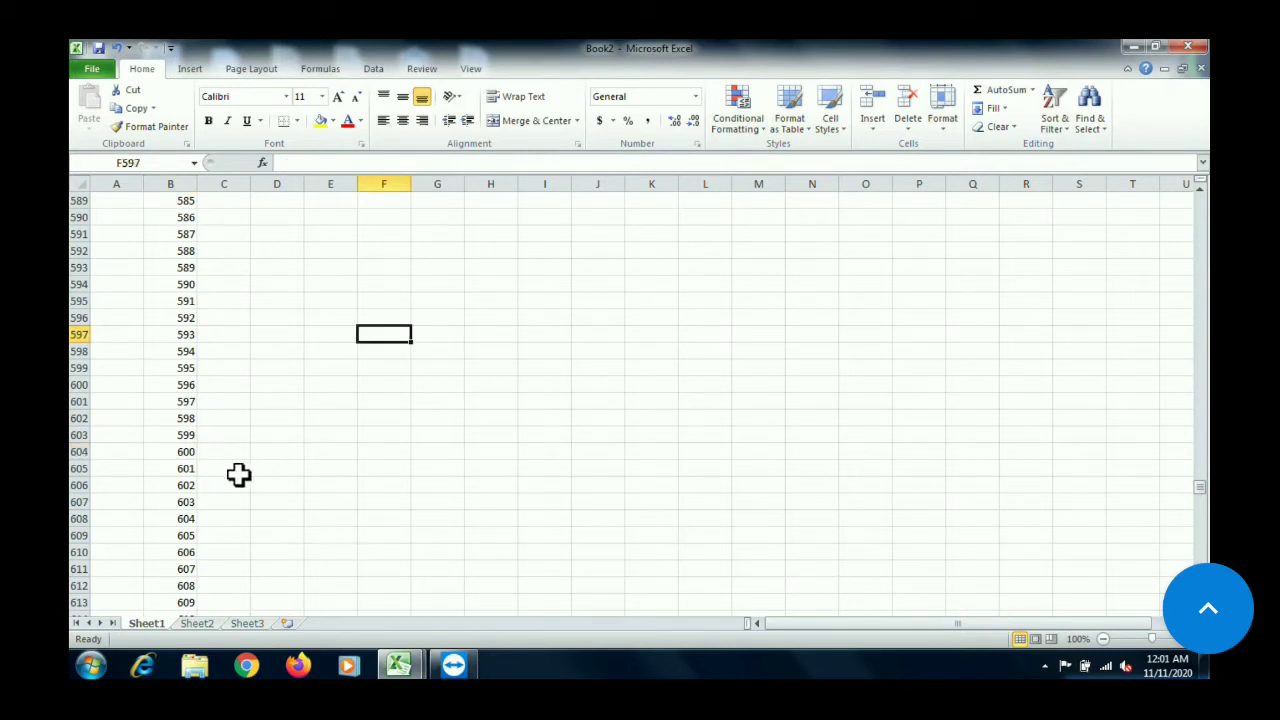
left_click(165, 452)
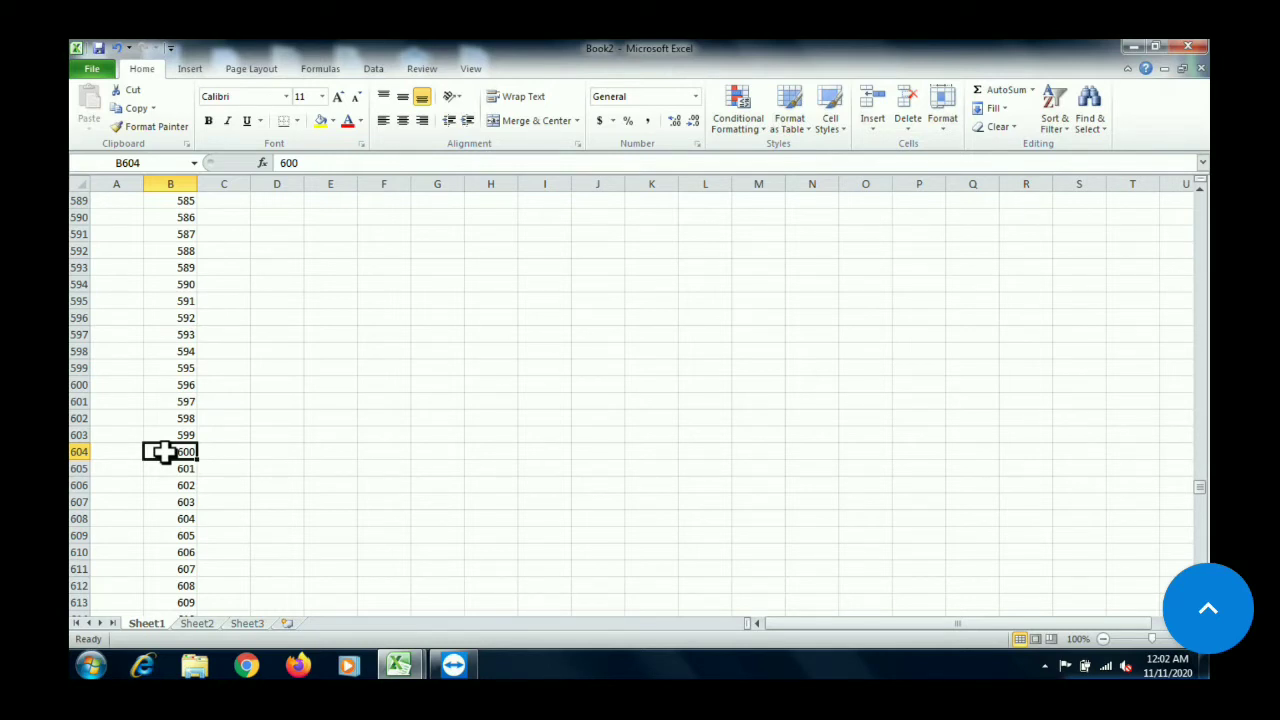
key("ctrl+Up")
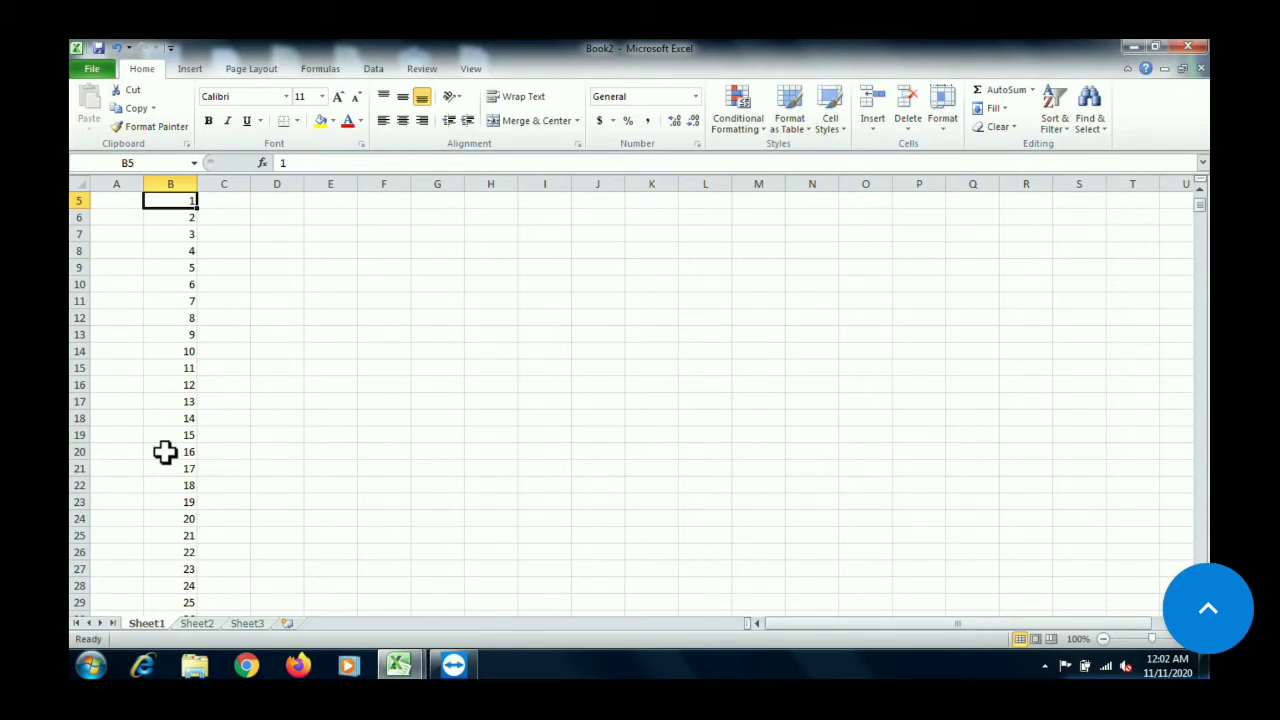
Enter 12 in E5 and 24 in E6, and fill the multiples of 12 down column E to row 27
left_click(325, 204)
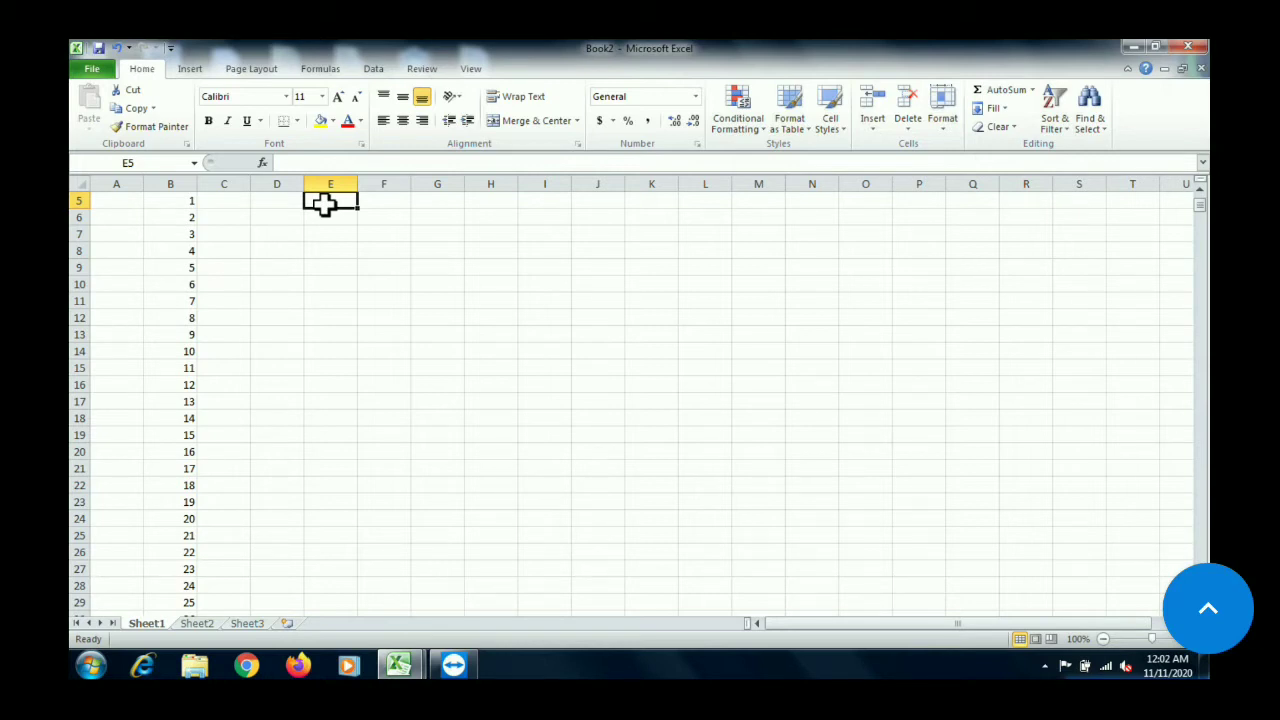
type("12")
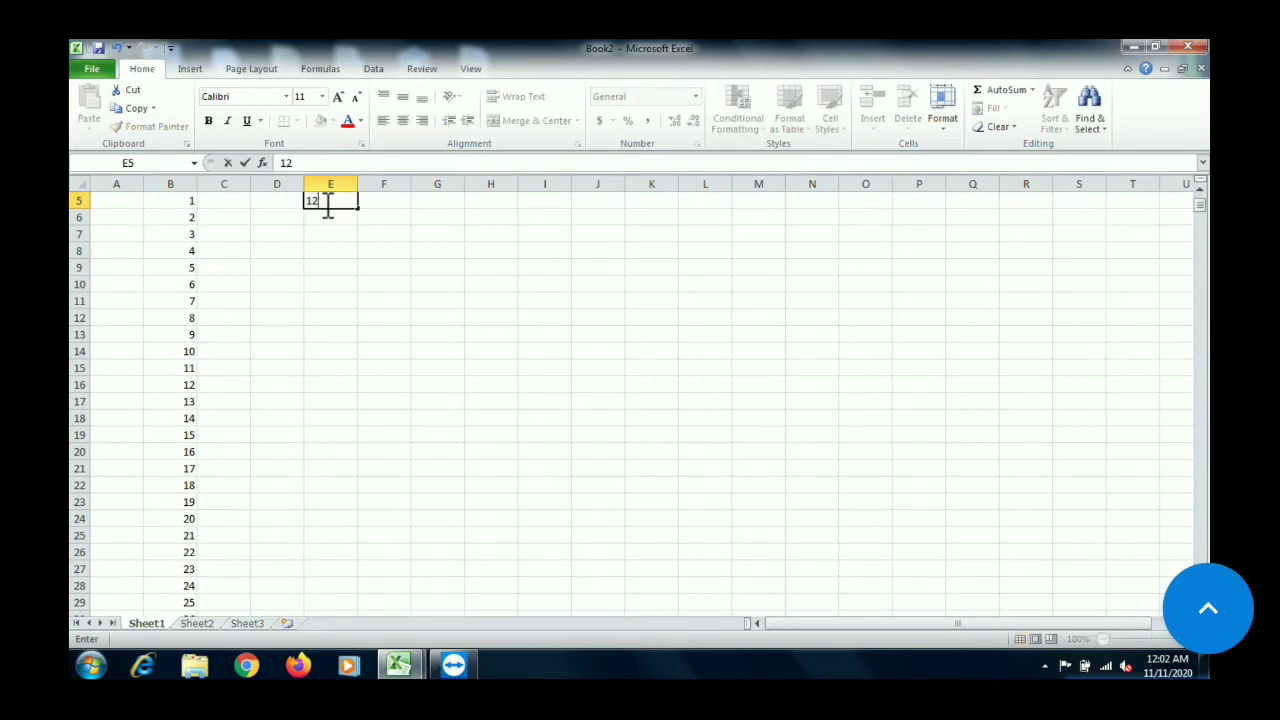
key("Return")
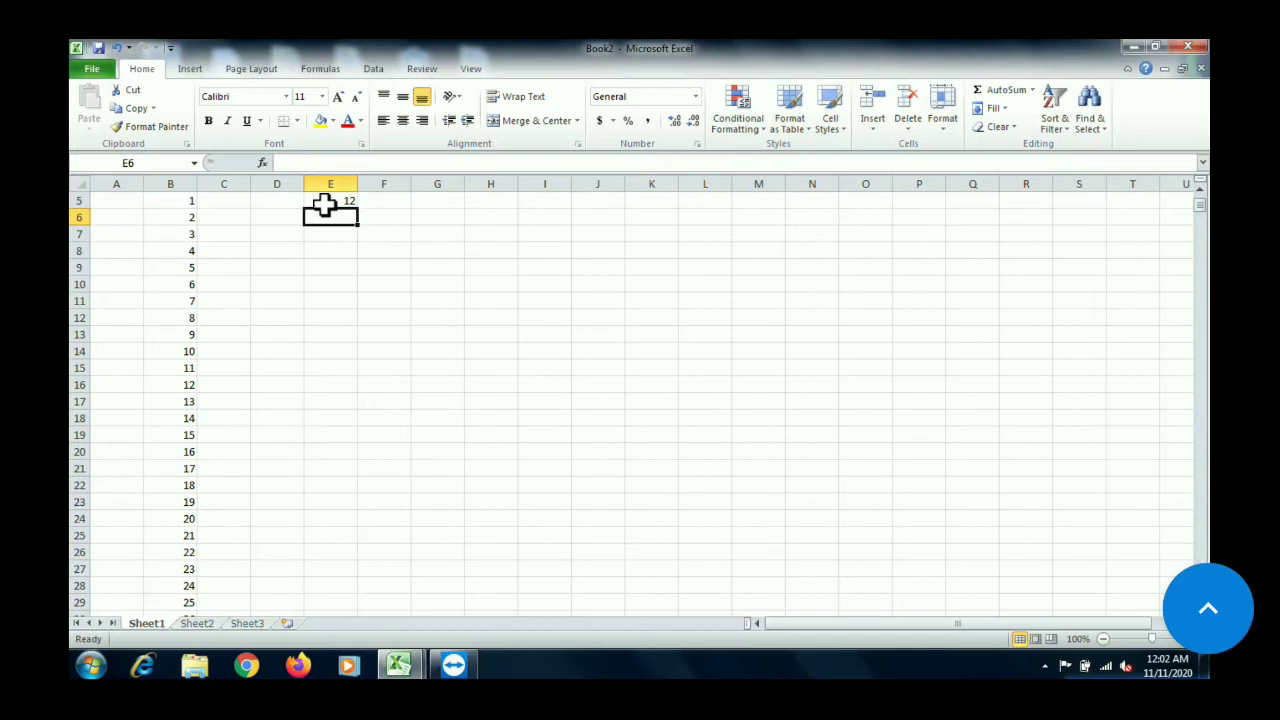
type("24")
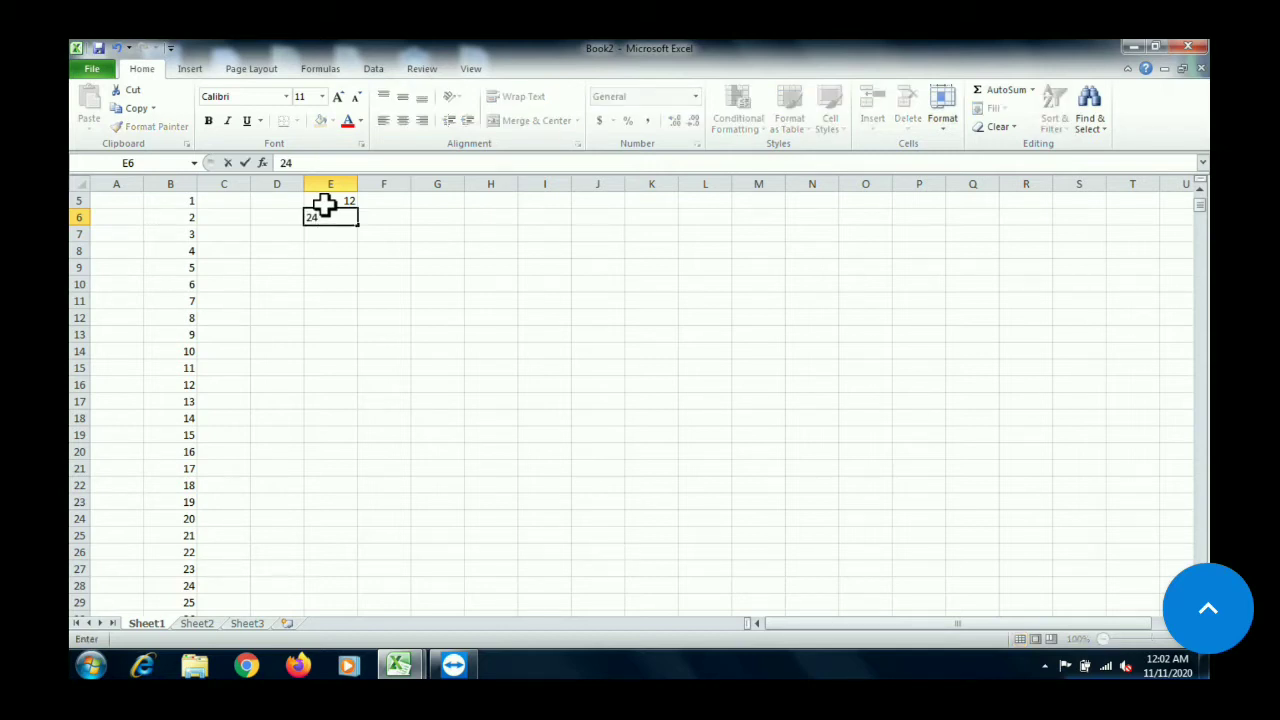
left_click(294, 301)
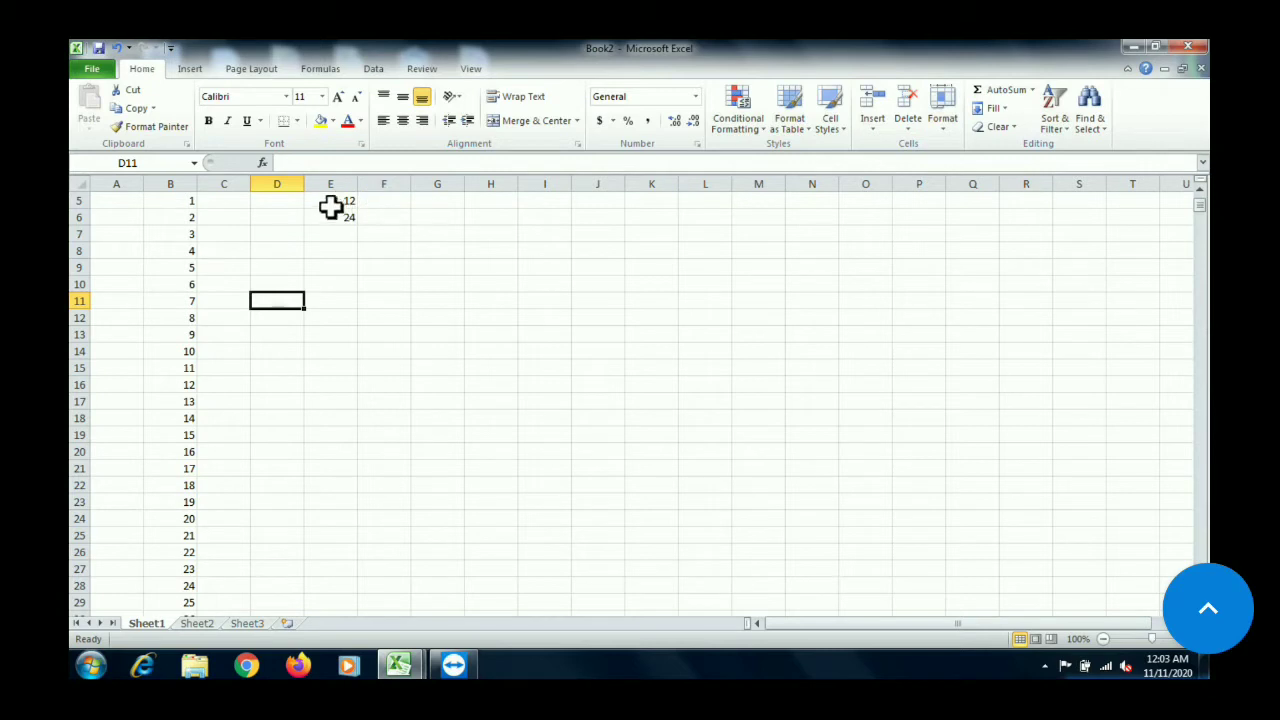
left_click(332, 205)
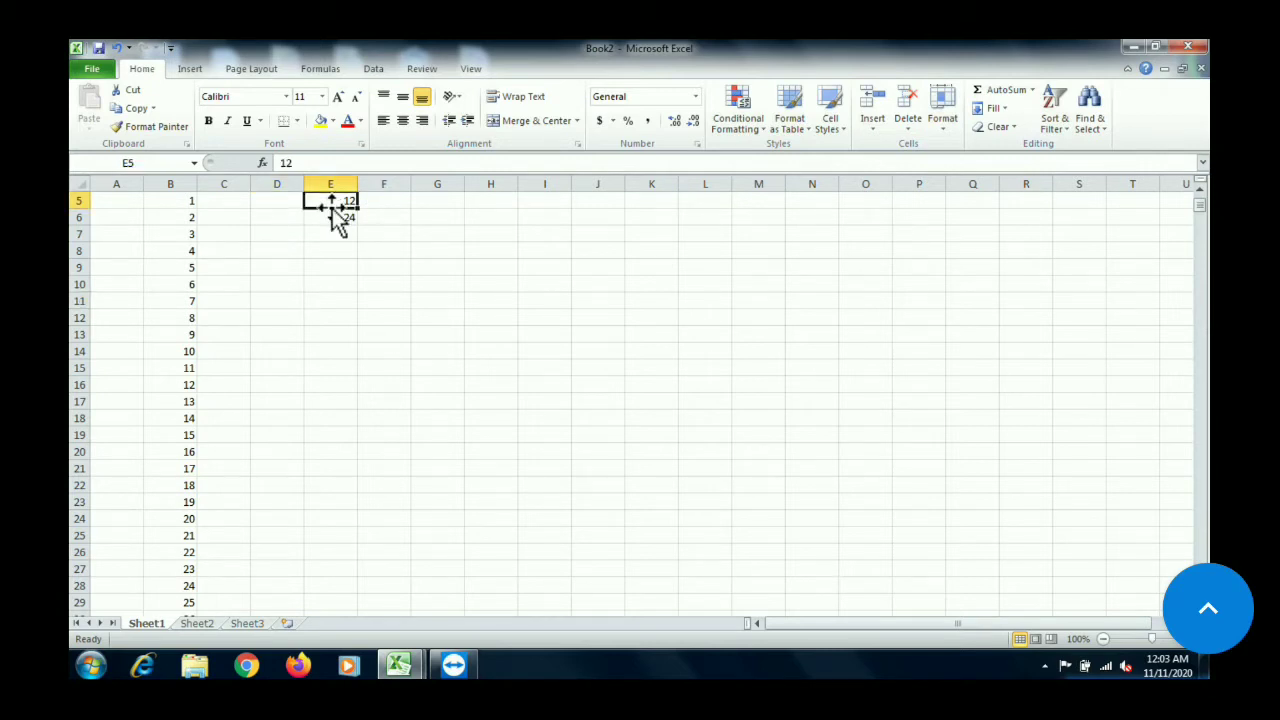
left_click(331, 216)
left_click(325, 199)
left_click_drag(335, 198, 372, 571)
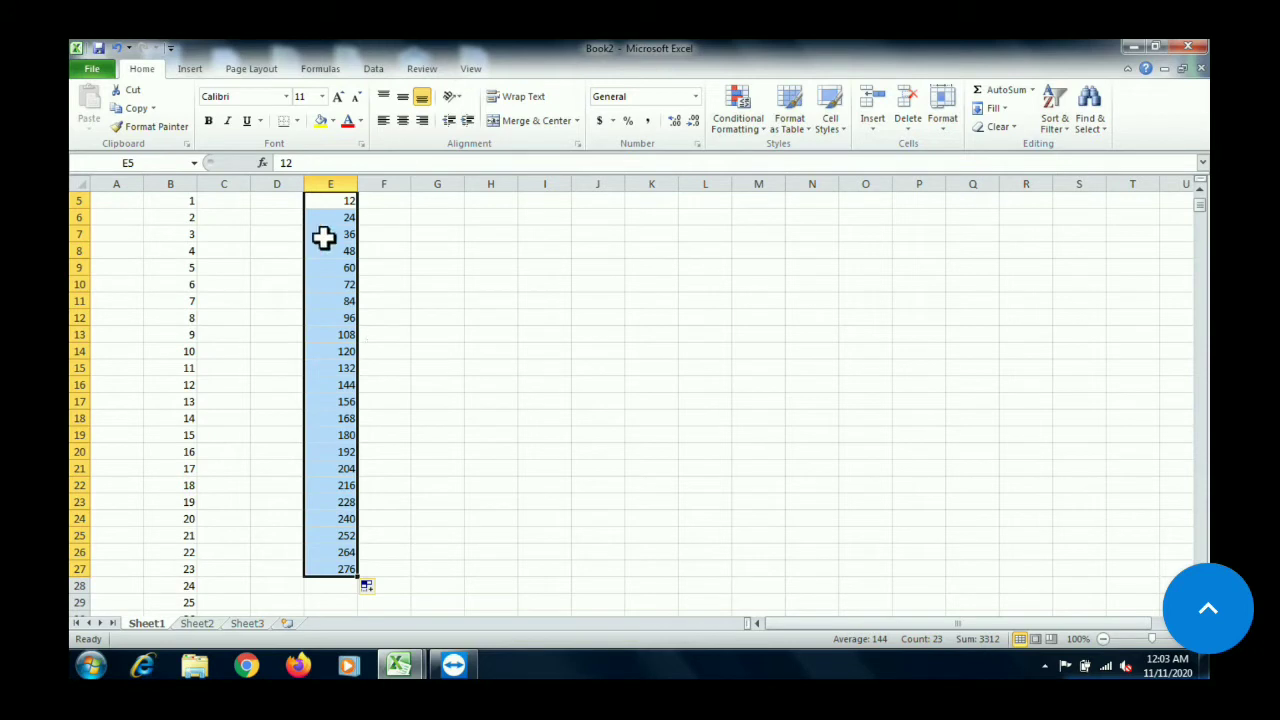
left_click(328, 198)
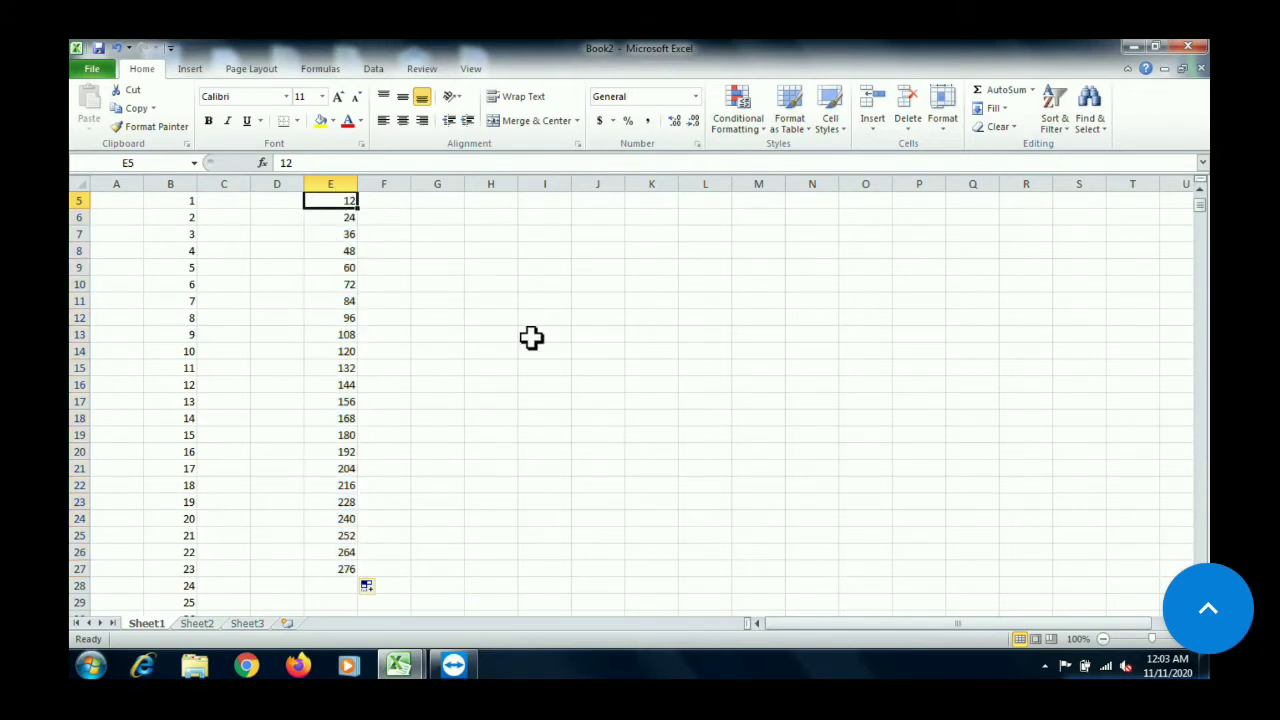
left_click(443, 232)
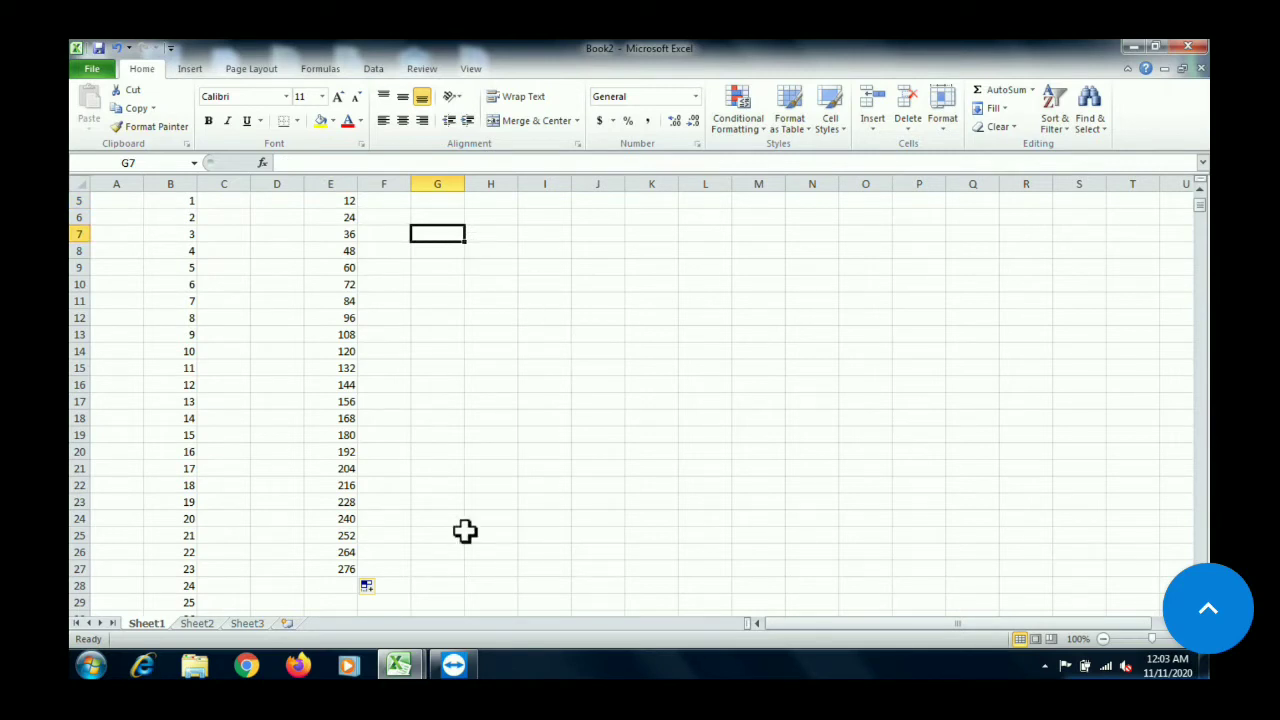
Enter january in I19, fill the month names down to december in I30, and go through the first months
left_click(545, 435)
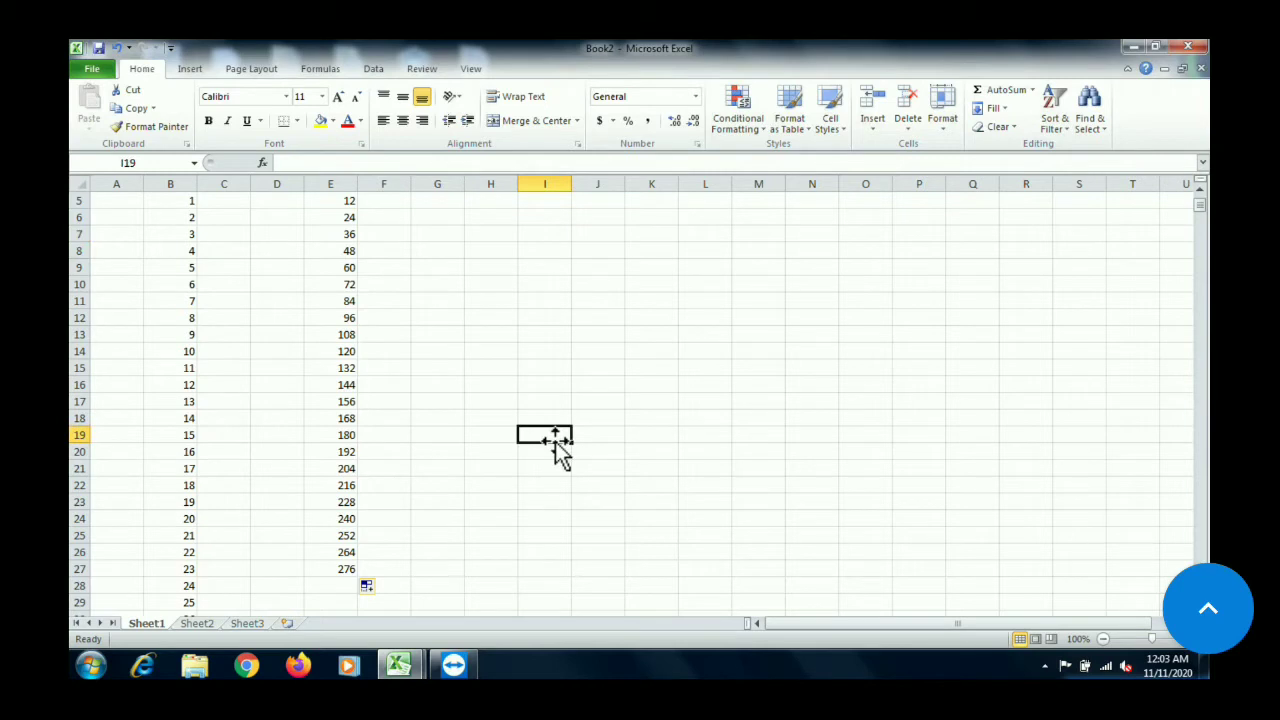
type("jan")
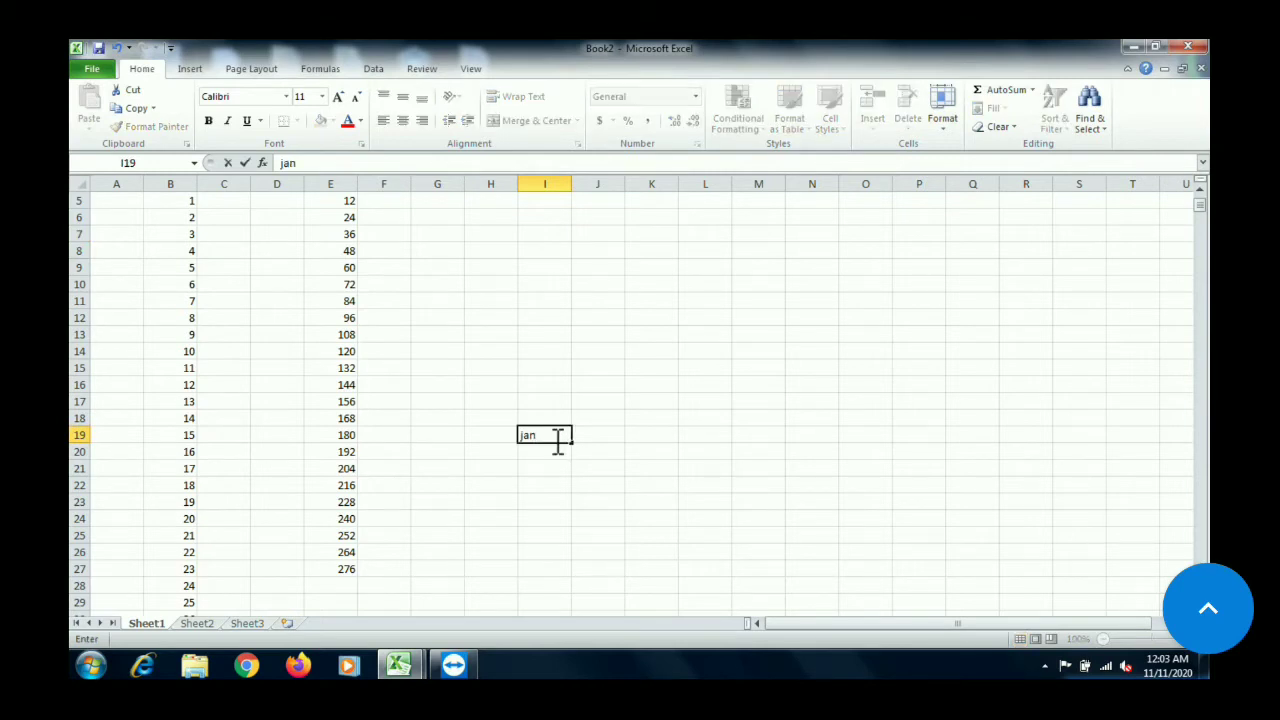
type("uary")
left_click_drag(576, 444, 578, 543)
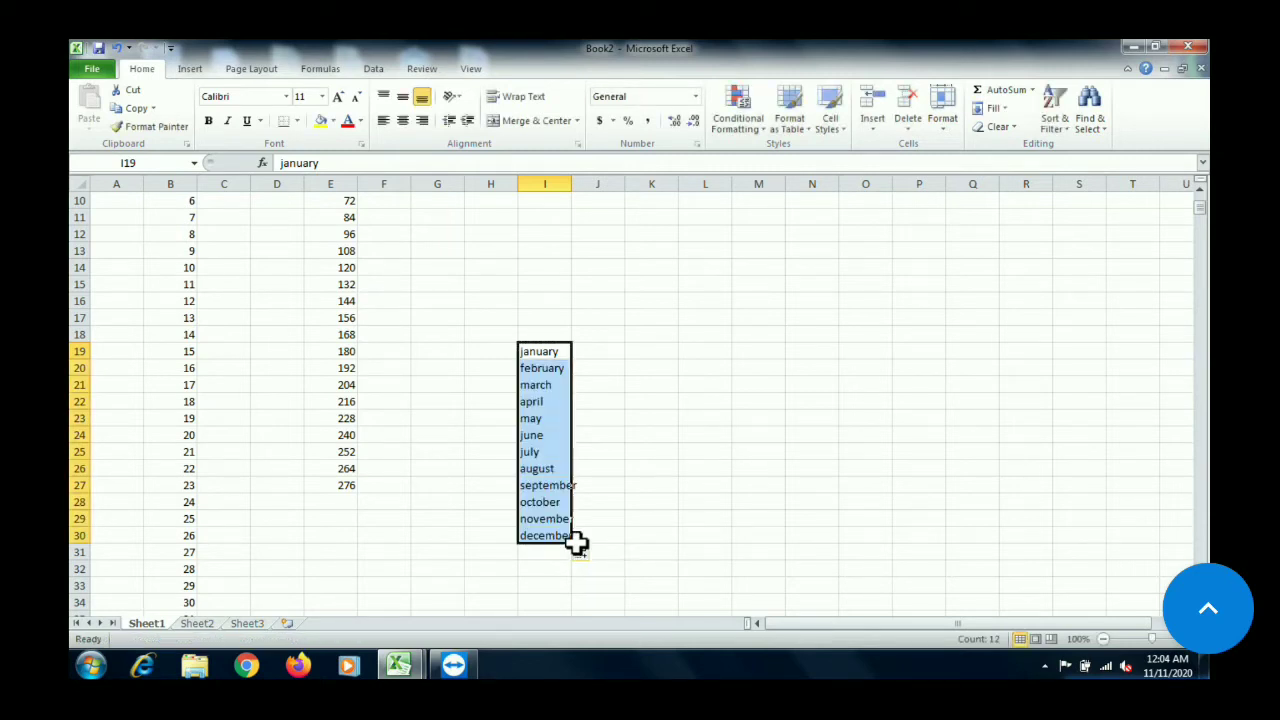
left_click(542, 343)
key("Down")
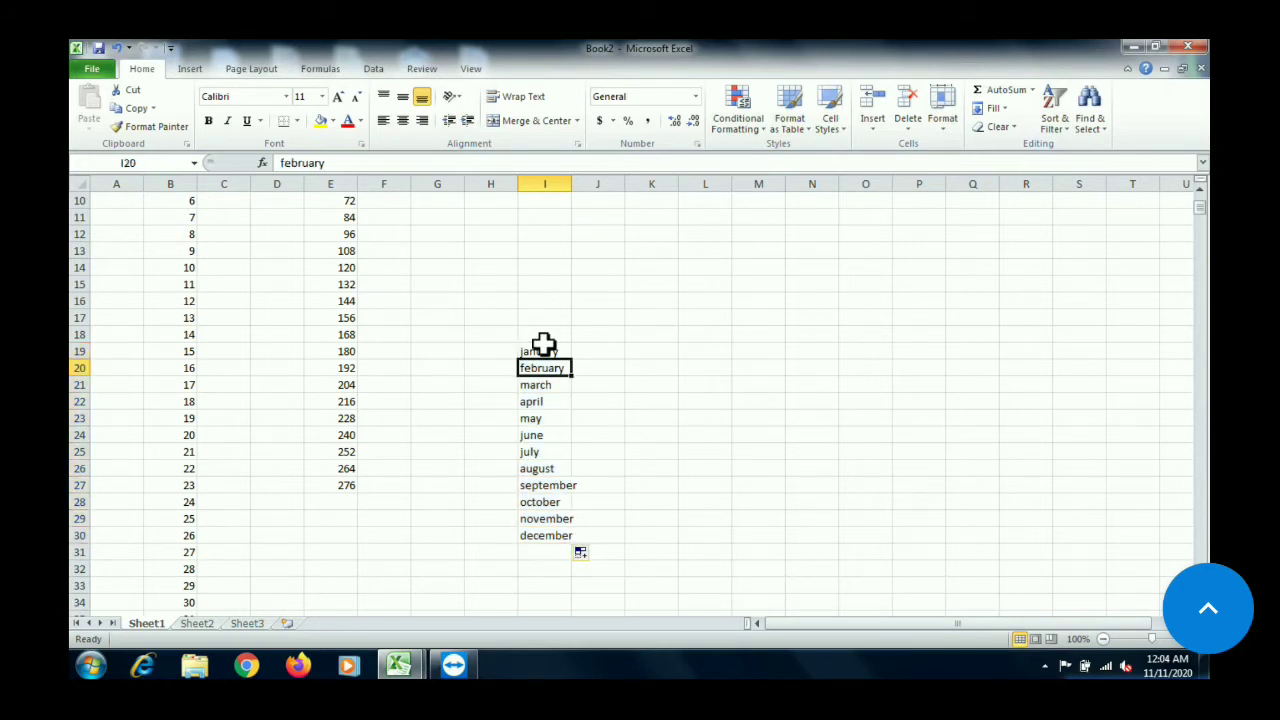
key("Down")
Go through the remaining month names in column I down to december in I30
key("Down")
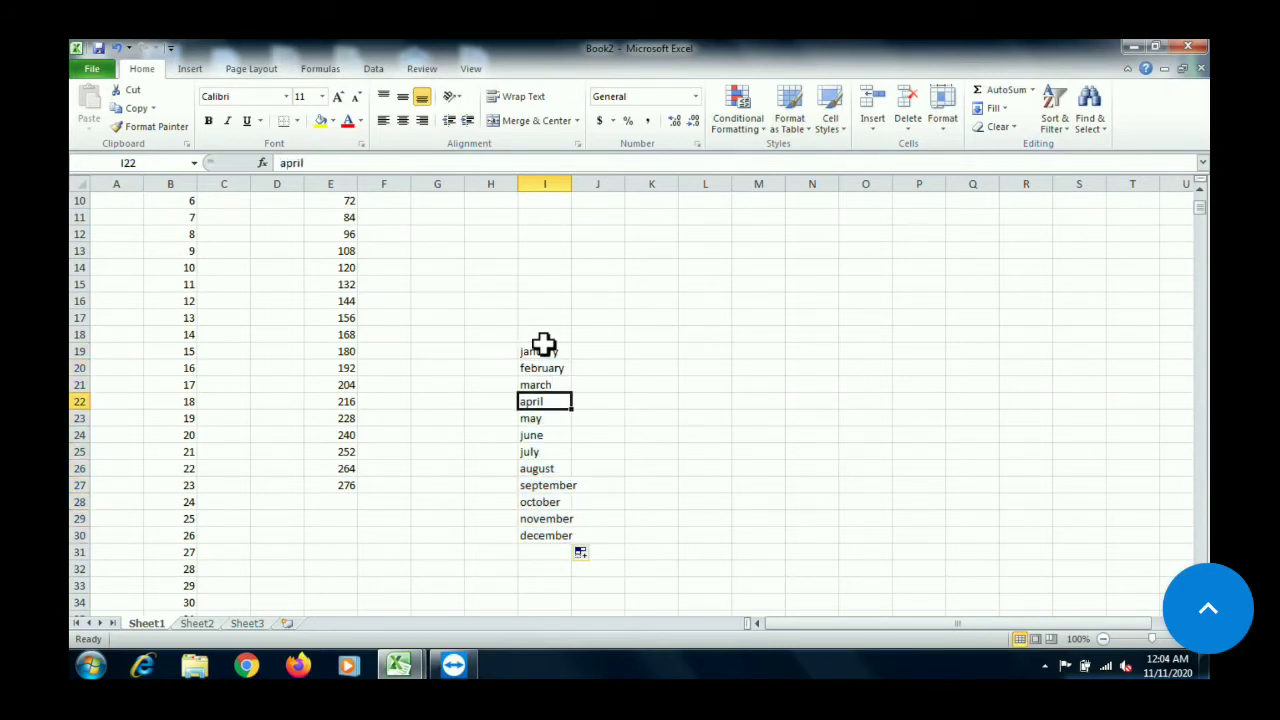
key("Down")
key("Down")
key("Down")
key("Down")
key("Down")
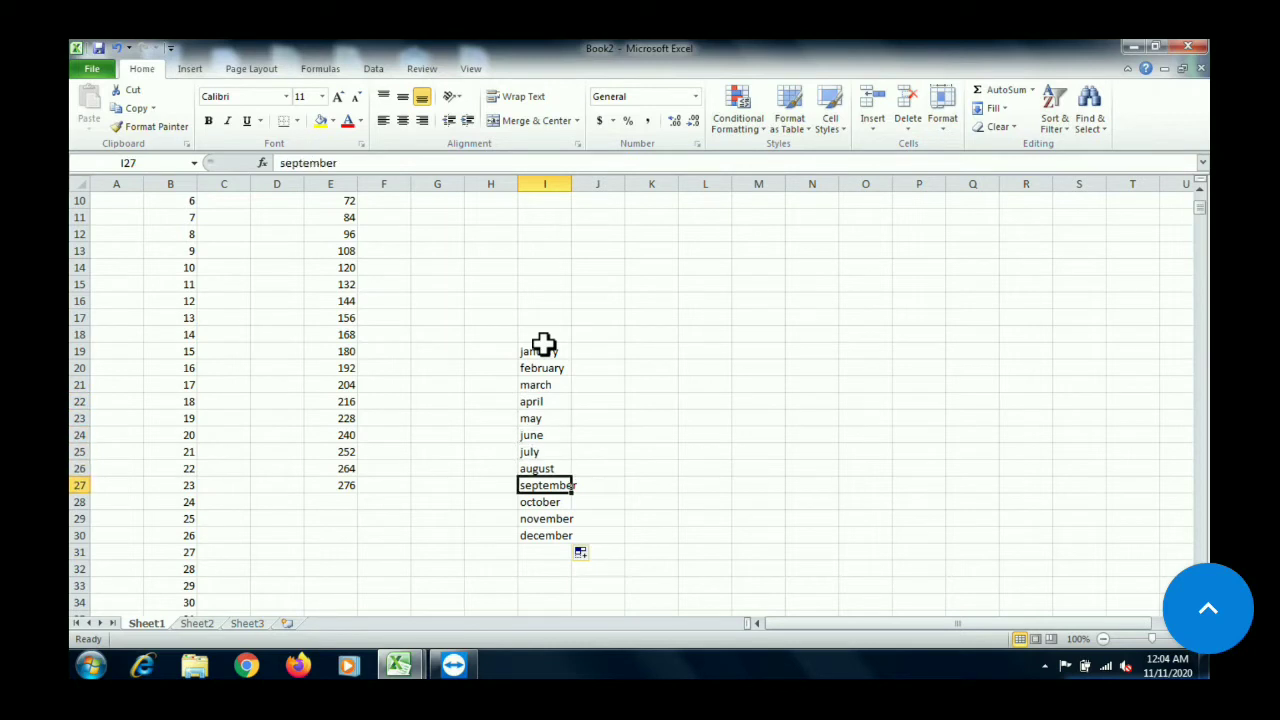
key("Down")
key("Down")
key("Down")
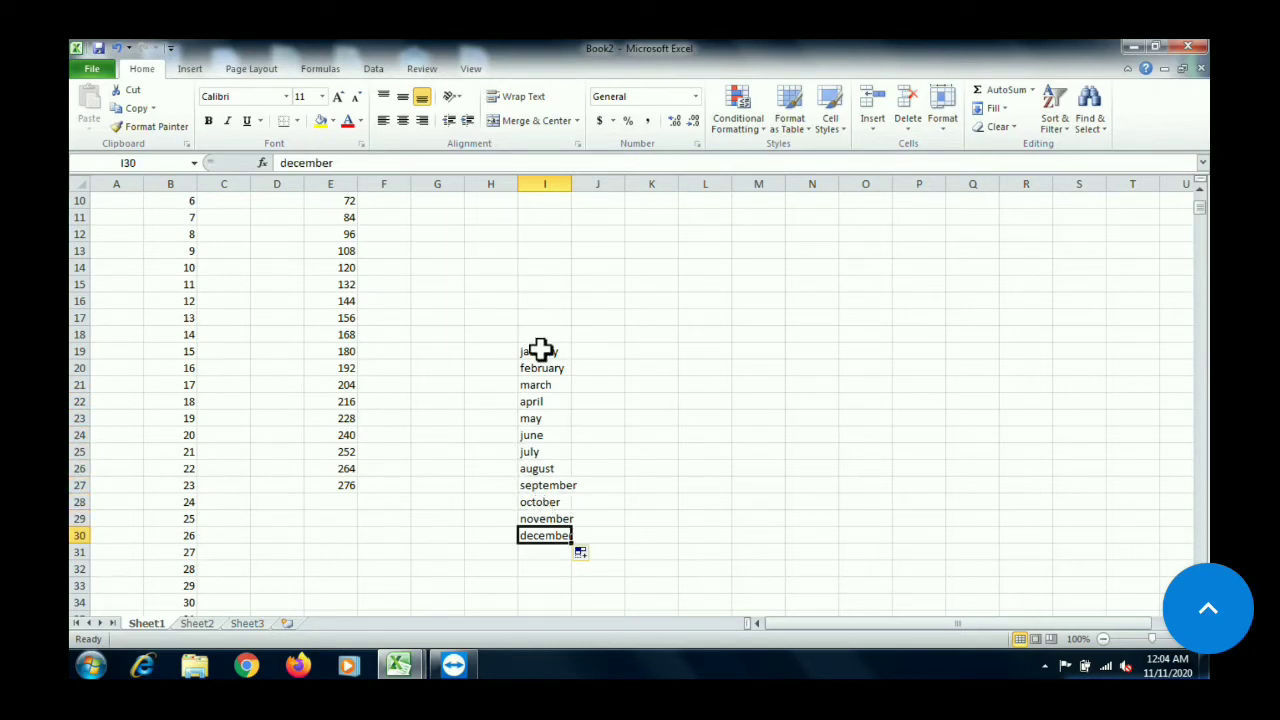
Extend the month series from january in I19 down to I79, and check how it continues after december in I30
left_click(540, 349)
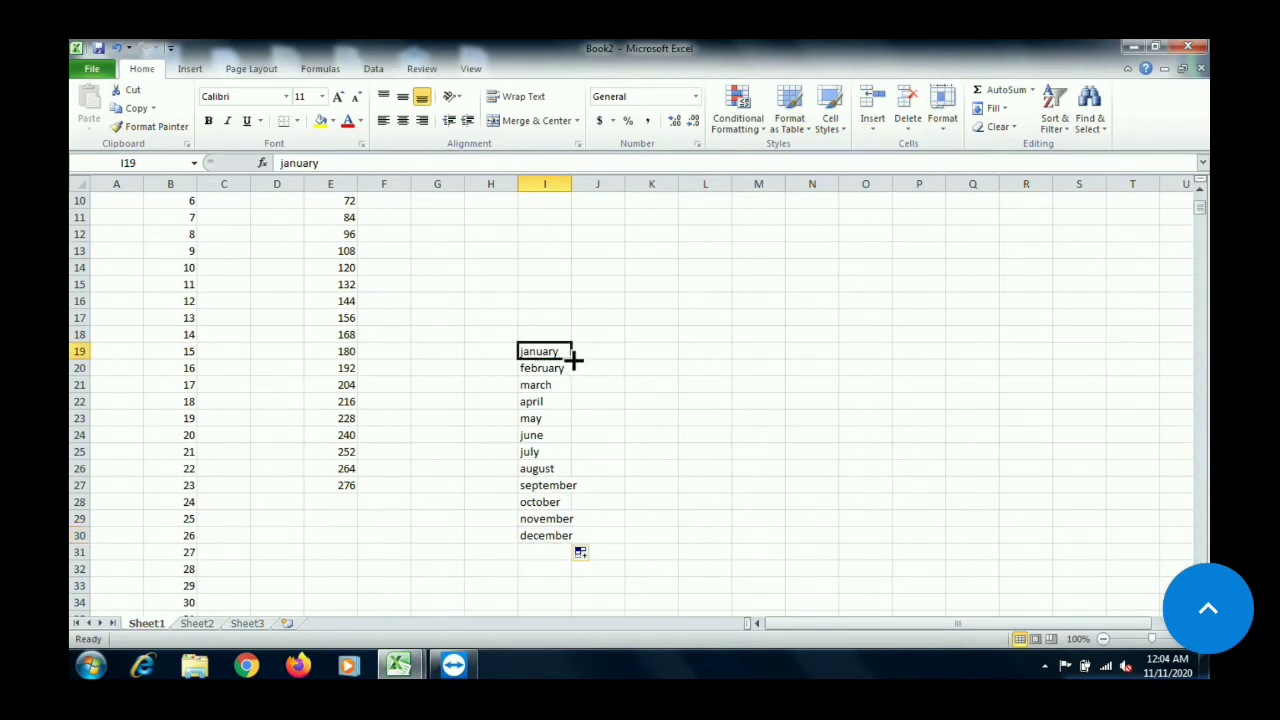
left_click_drag(575, 358, 593, 423)
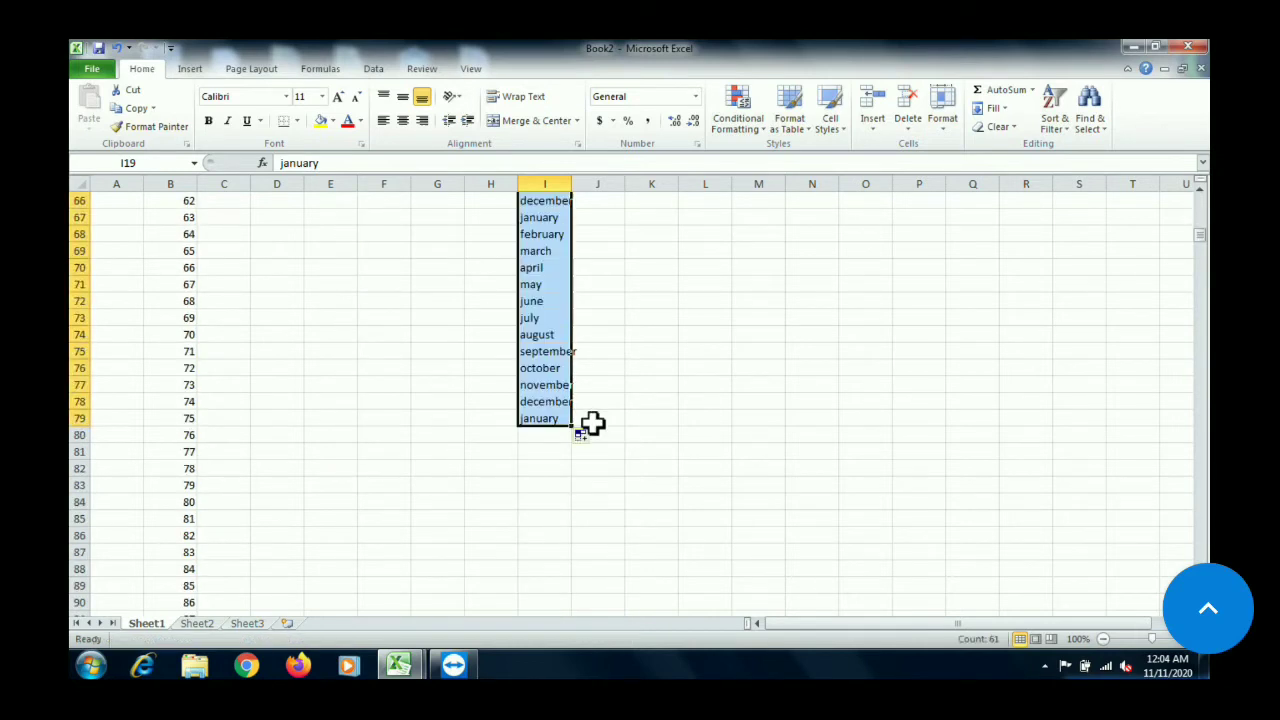
left_click(1203, 207)
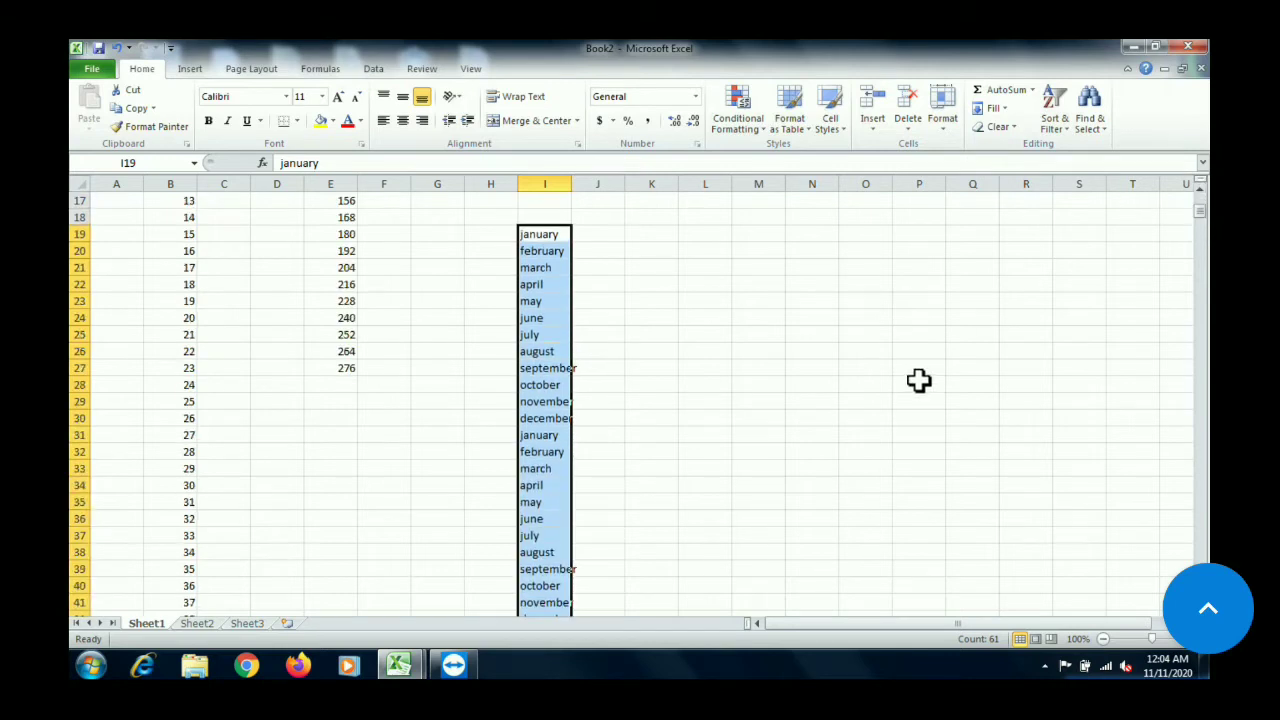
left_click(550, 420)
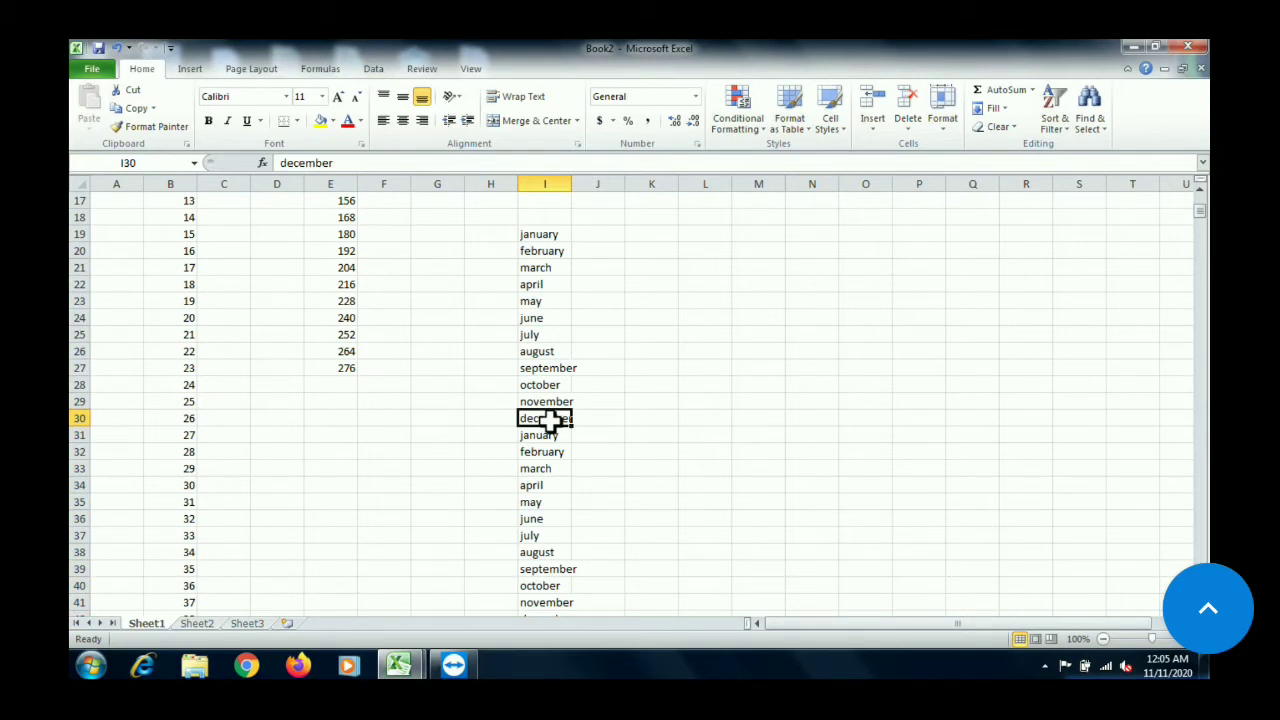
key("Down")
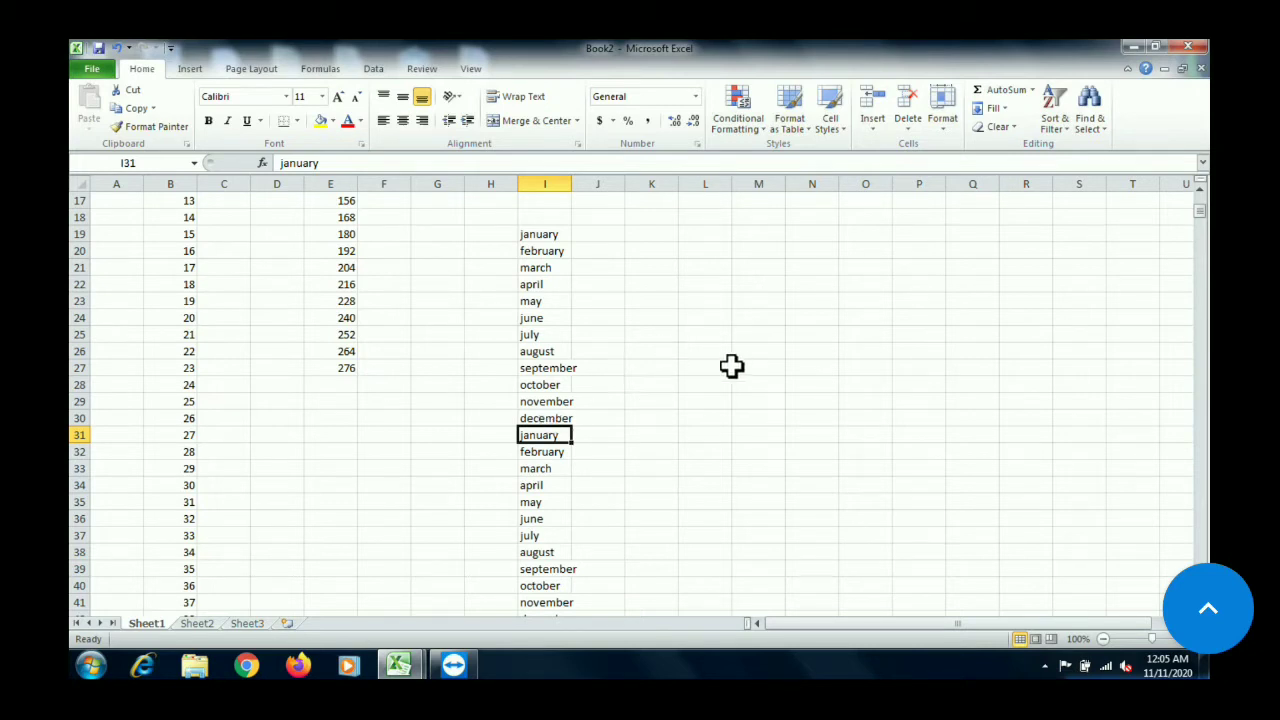
Enter may in L29 and fill the month names up to L23 and down to L38
left_click(718, 400)
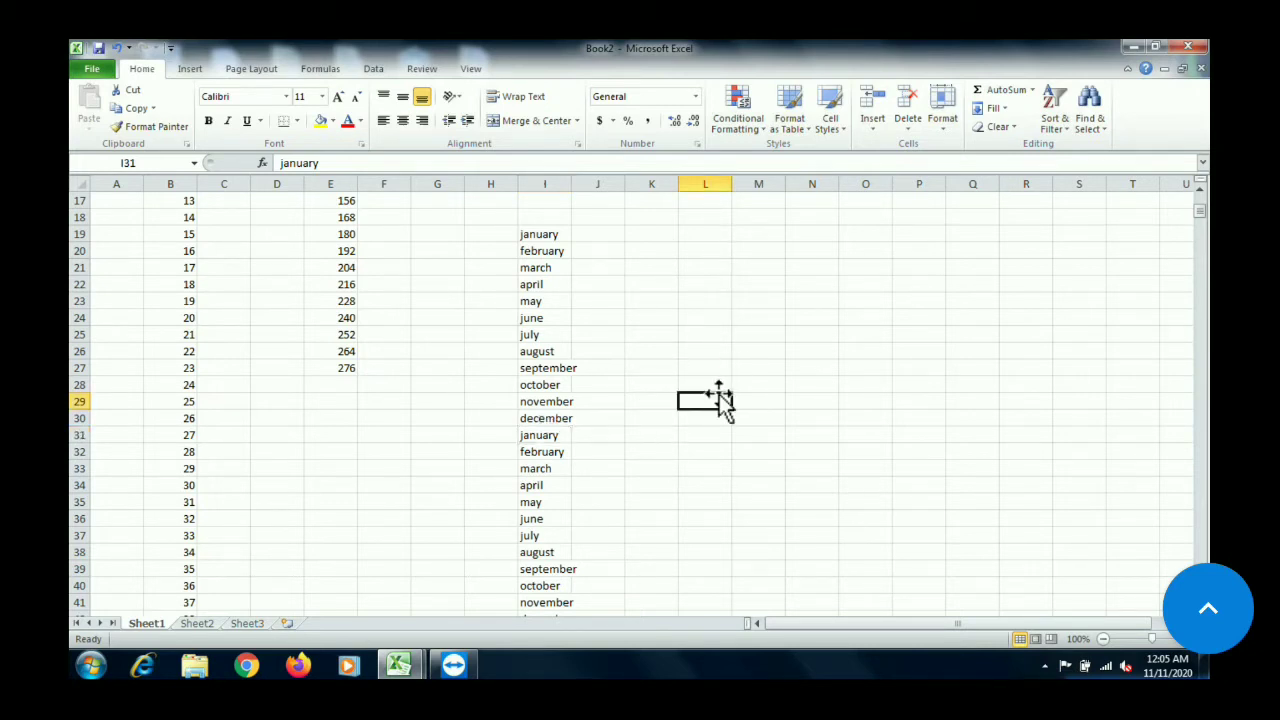
type("may")
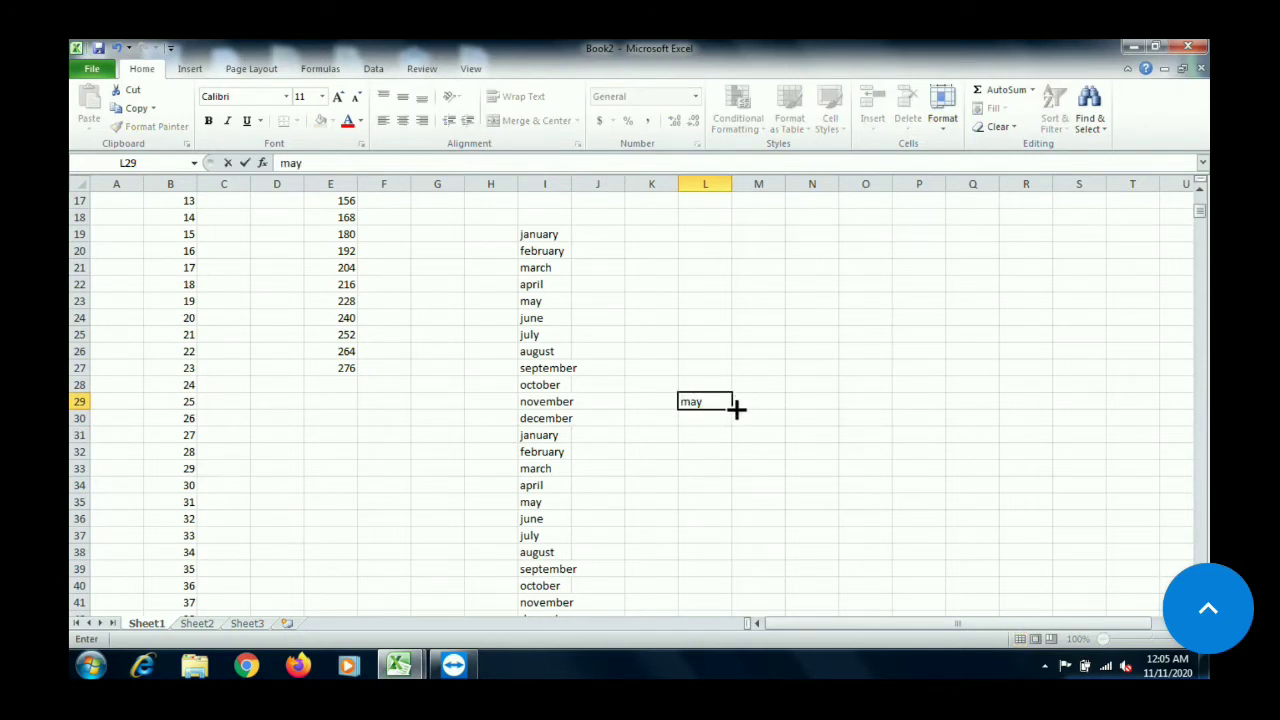
left_click_drag(736, 408, 737, 292)
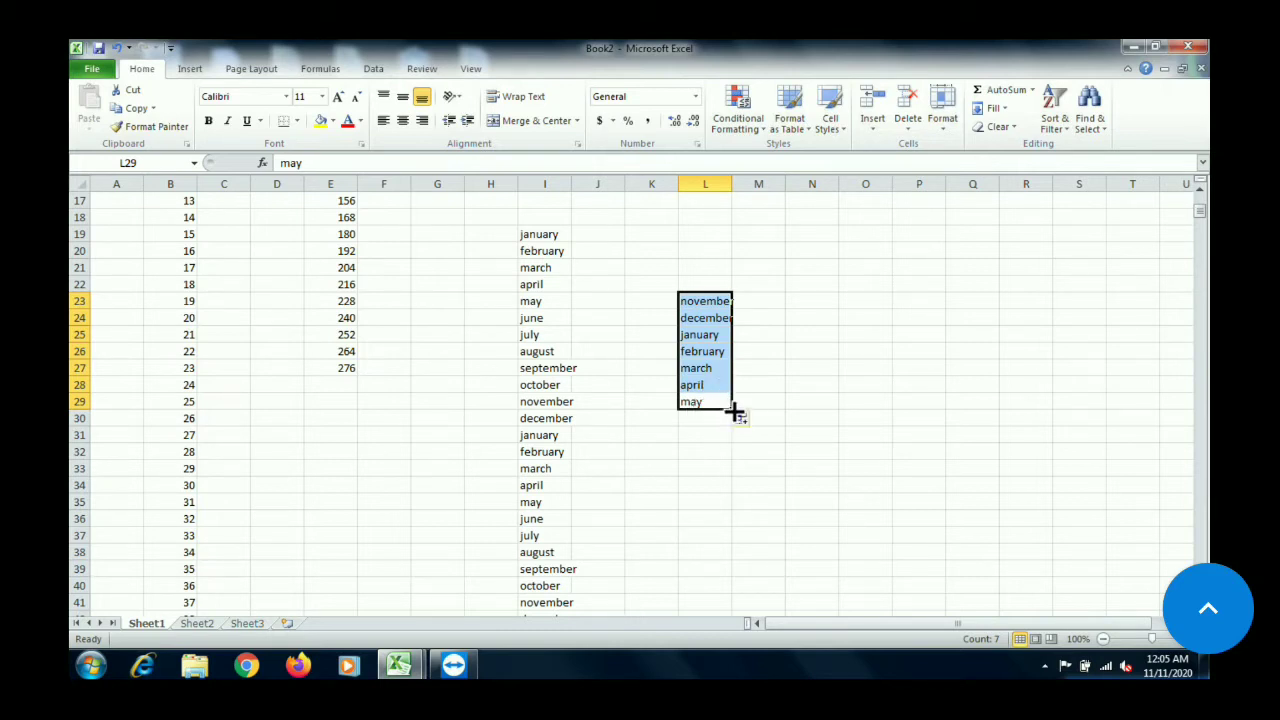
left_click_drag(734, 410, 738, 556)
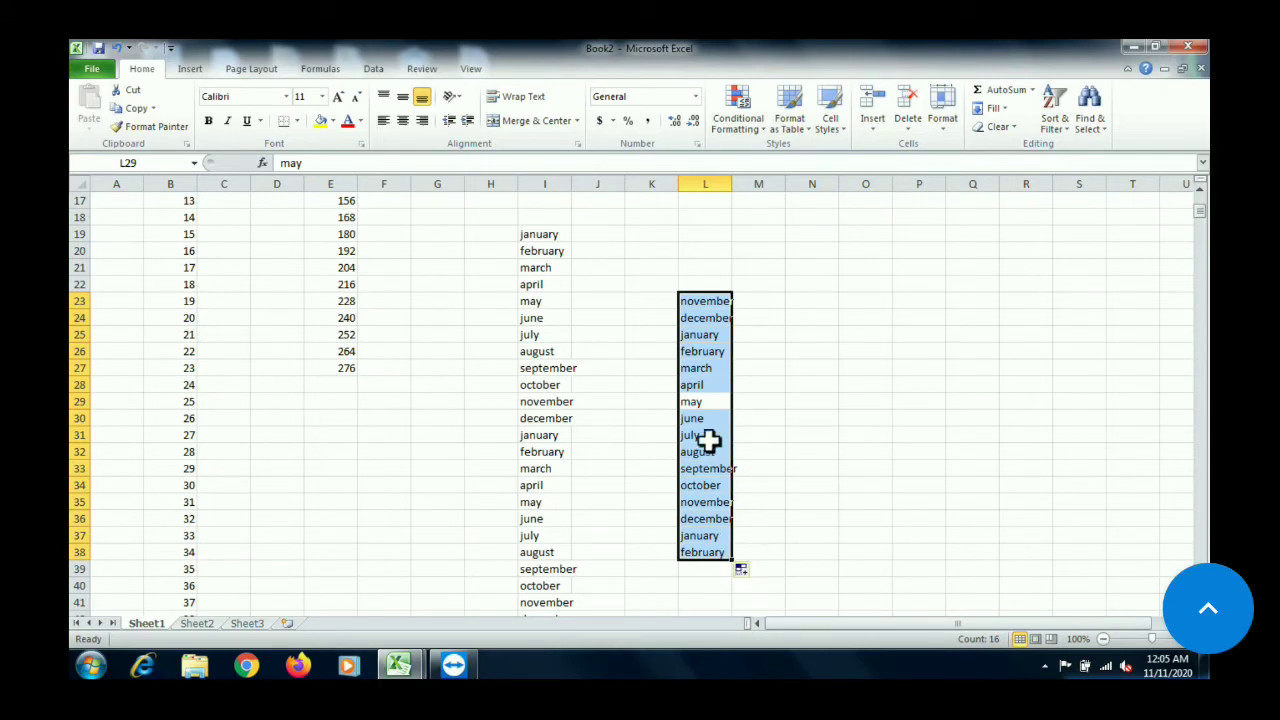
Enter monday in N22 and fill the weekday names down to N32 and up to N18
left_click(810, 289)
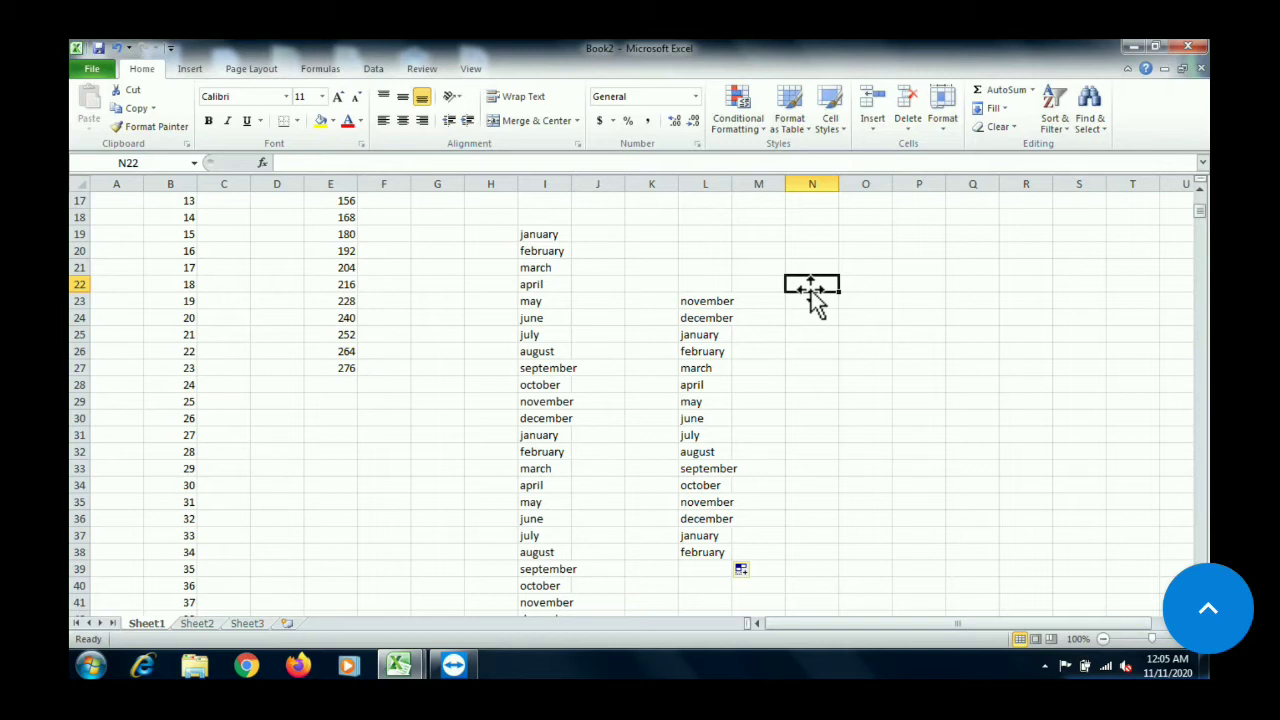
type("mona")
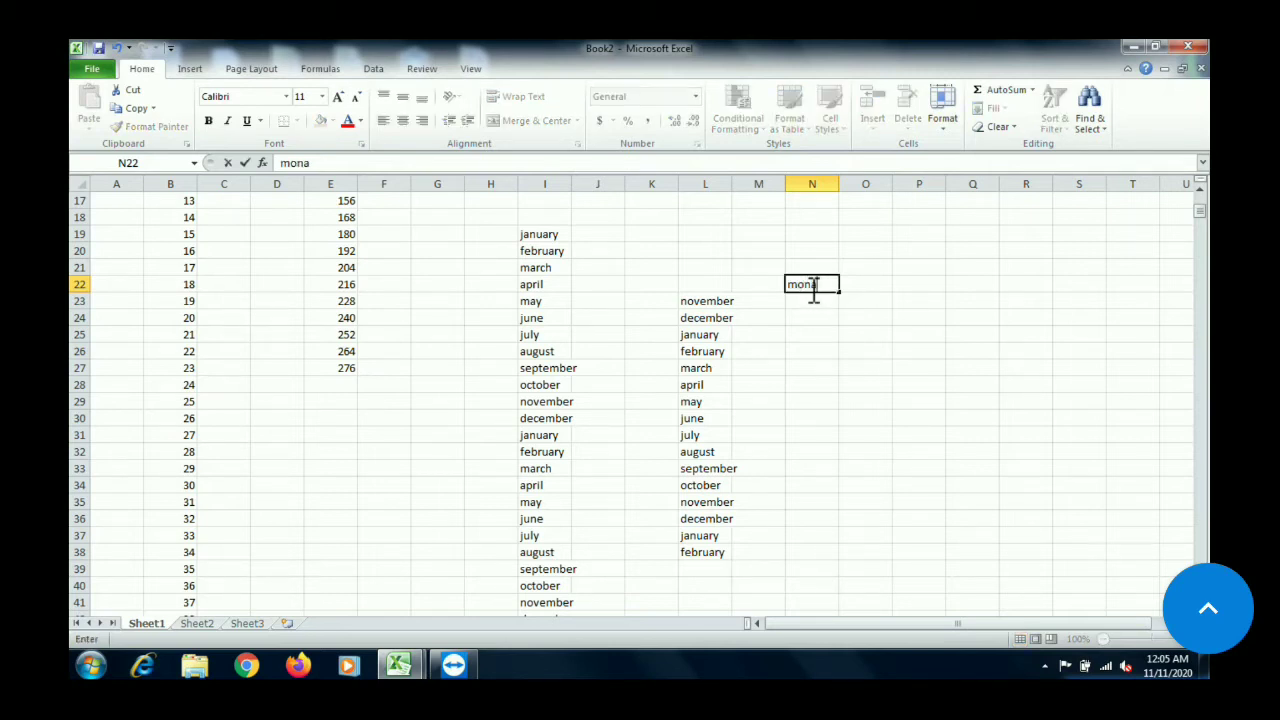
key("BackSpace")
type("day")
left_click_drag(845, 295, 845, 295)
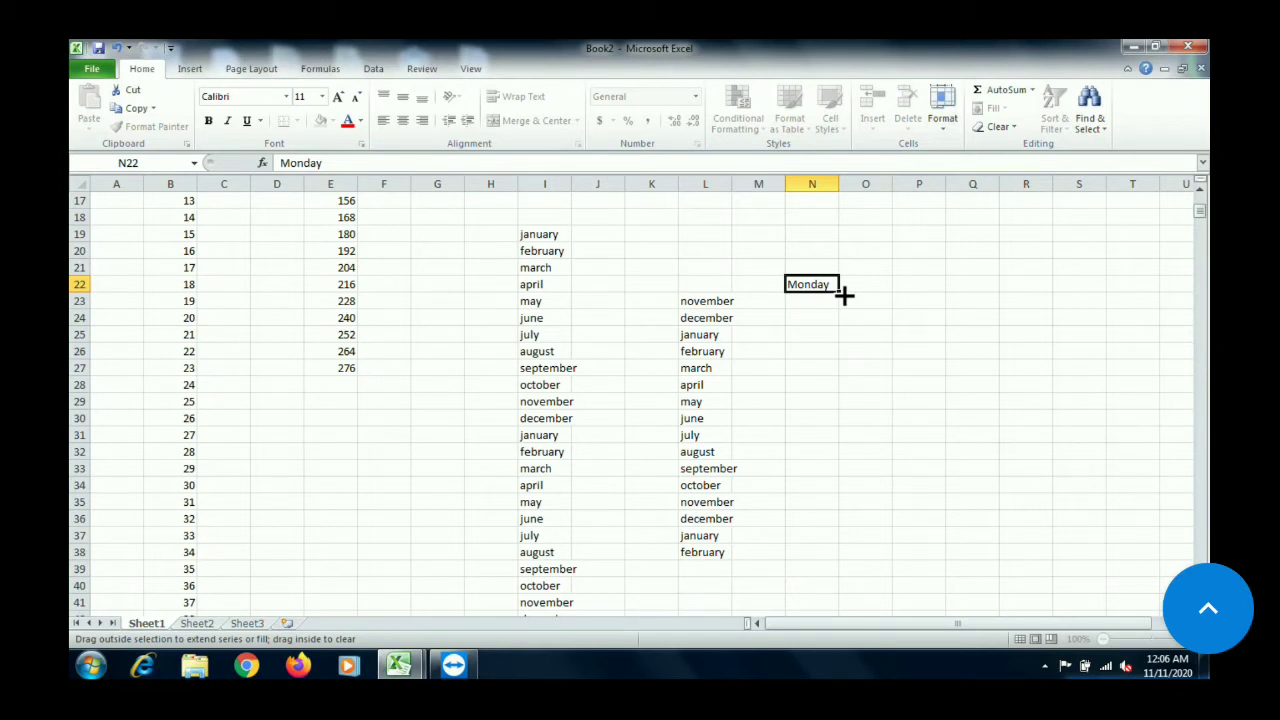
left_click_drag(845, 295, 843, 460)
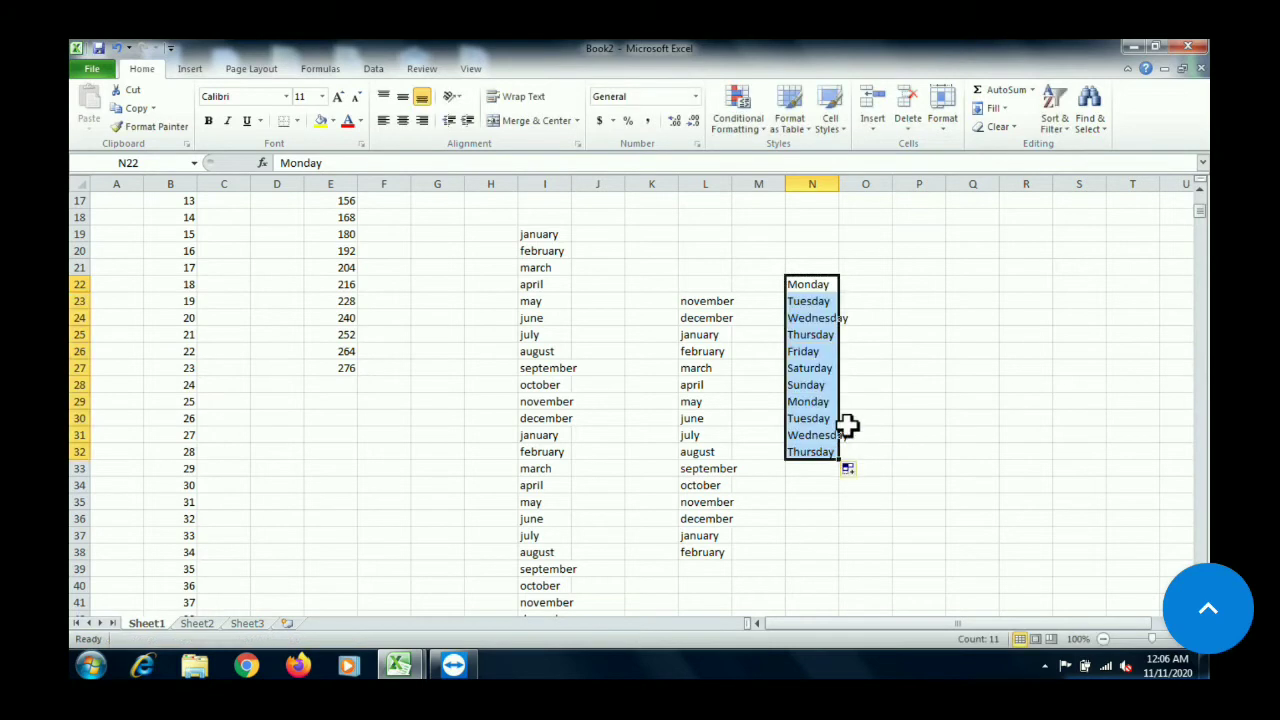
left_click(831, 285)
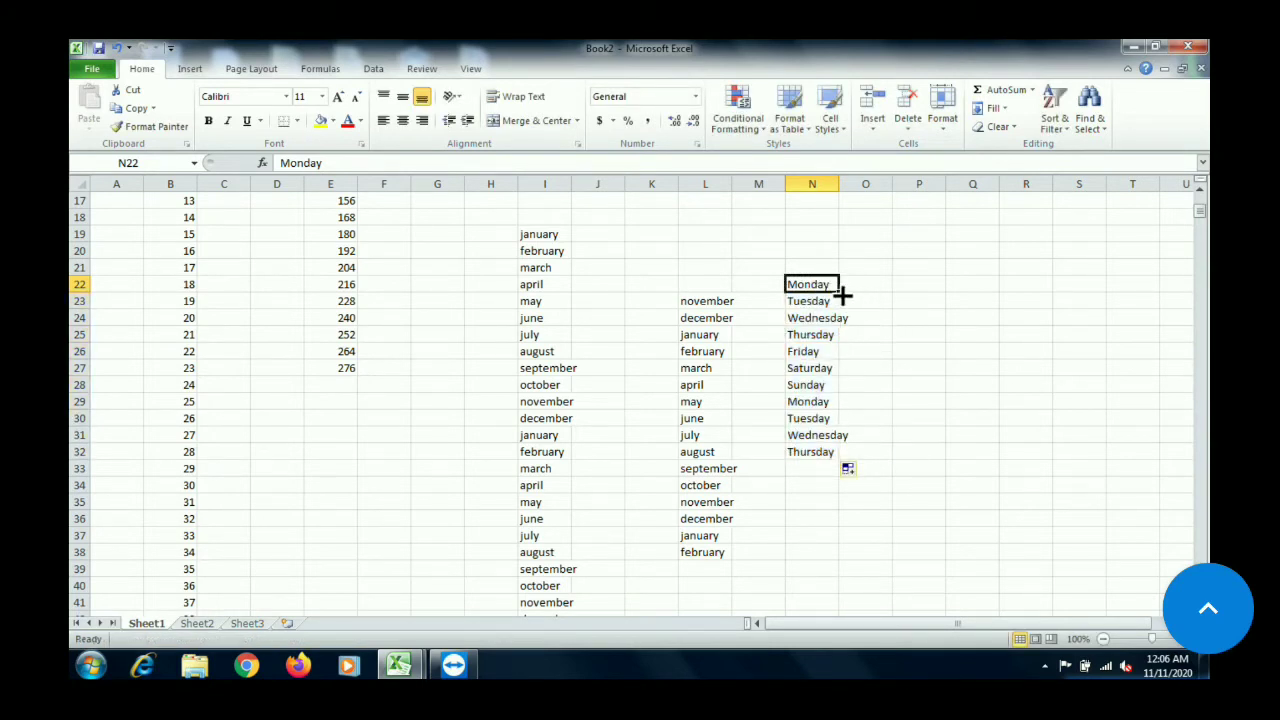
left_click_drag(843, 292, 818, 203)
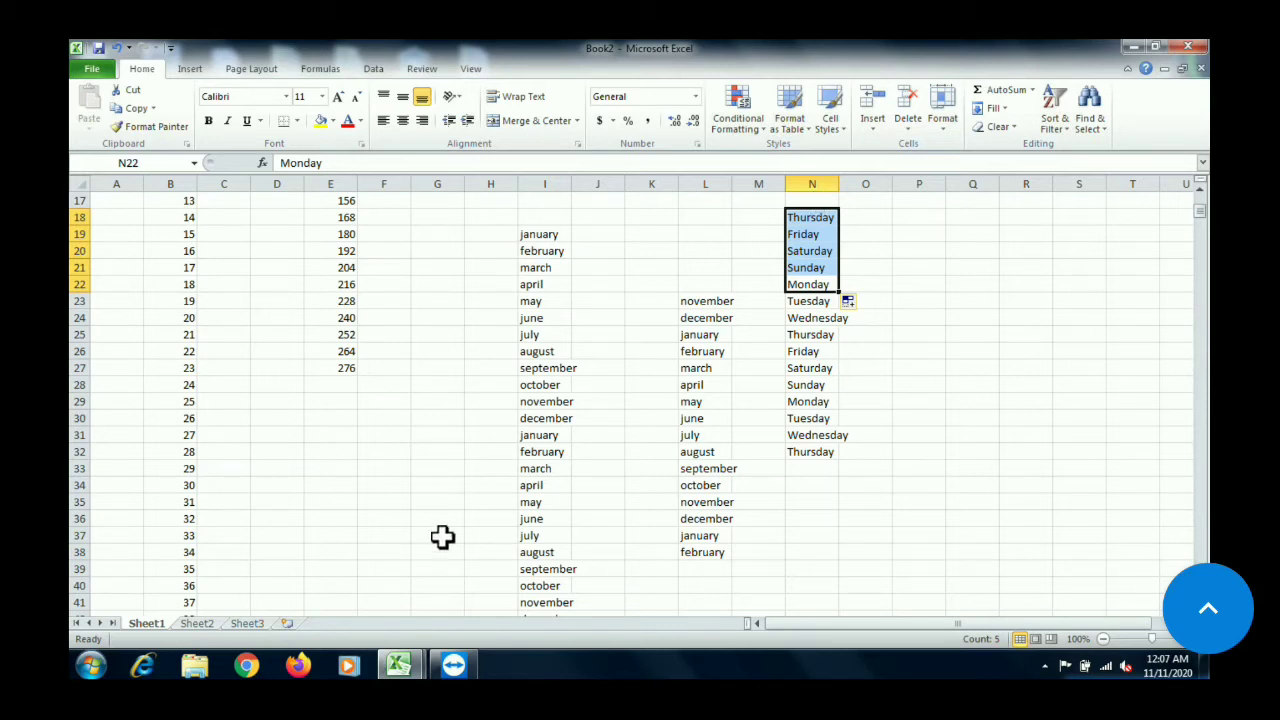
Switch to the Book1 workbook and open the student marks table on Sheet2
mouse_move(398, 665)
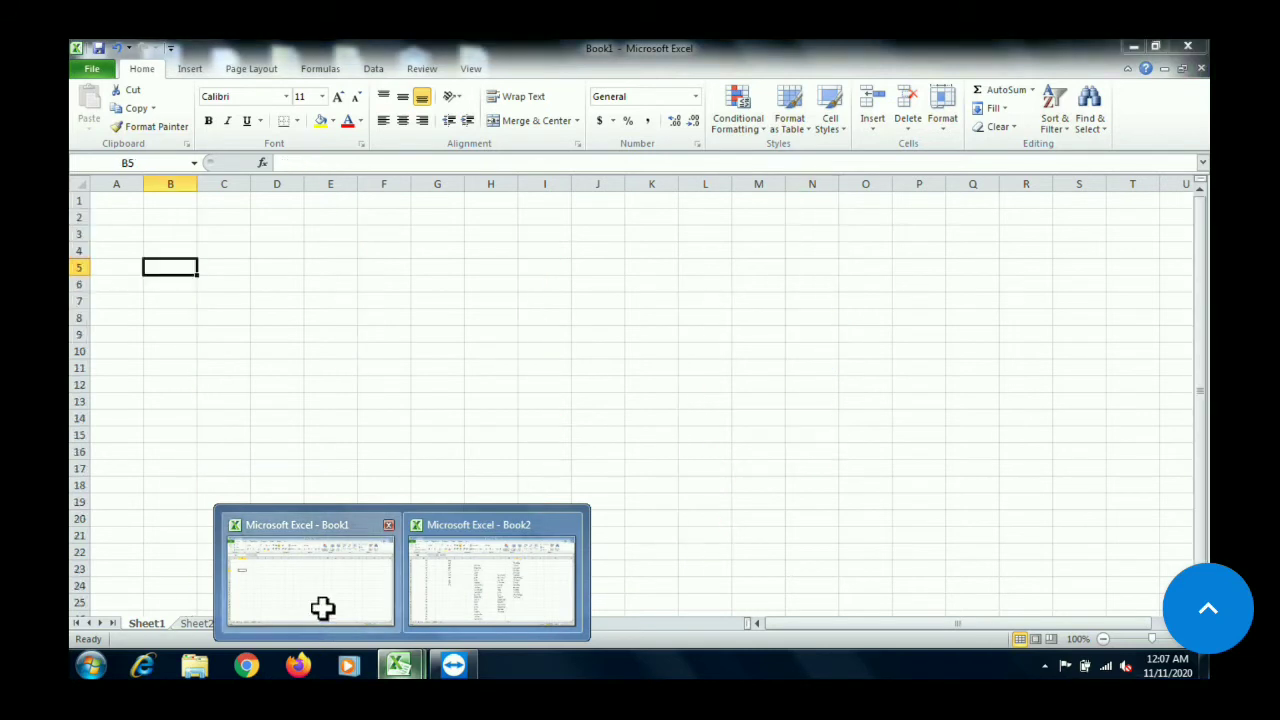
left_click(322, 608)
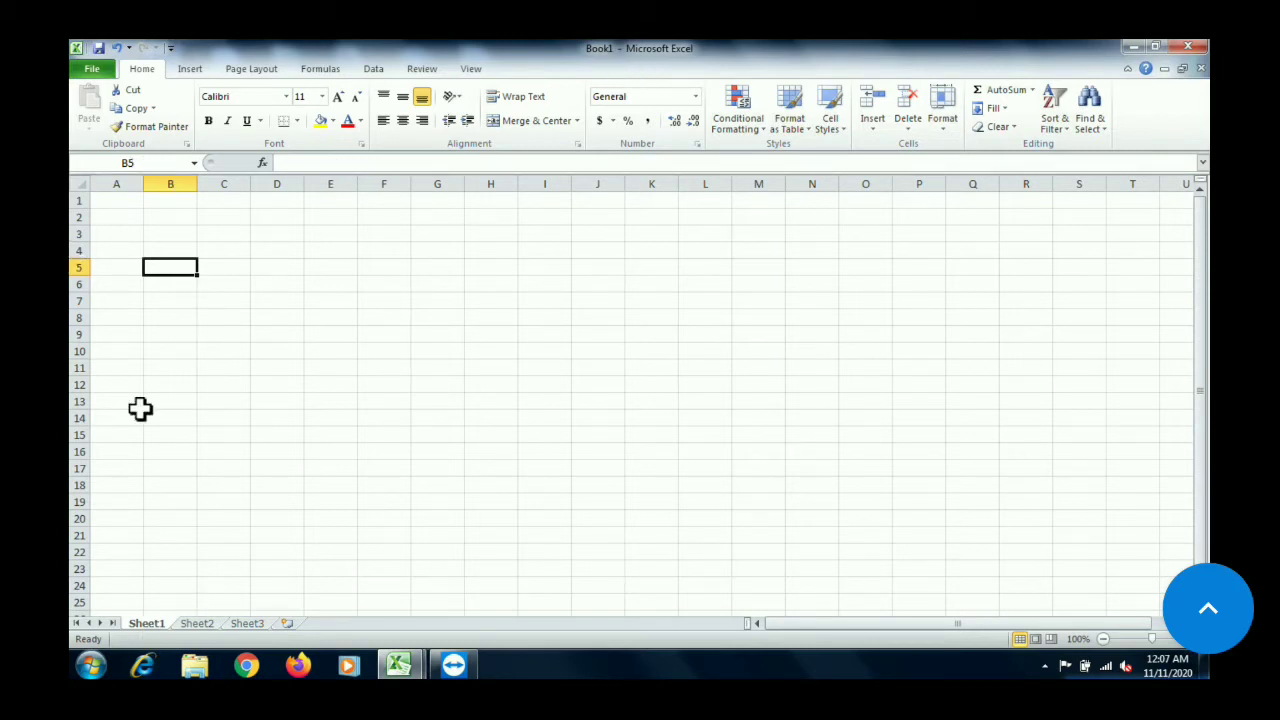
left_click(350, 336)
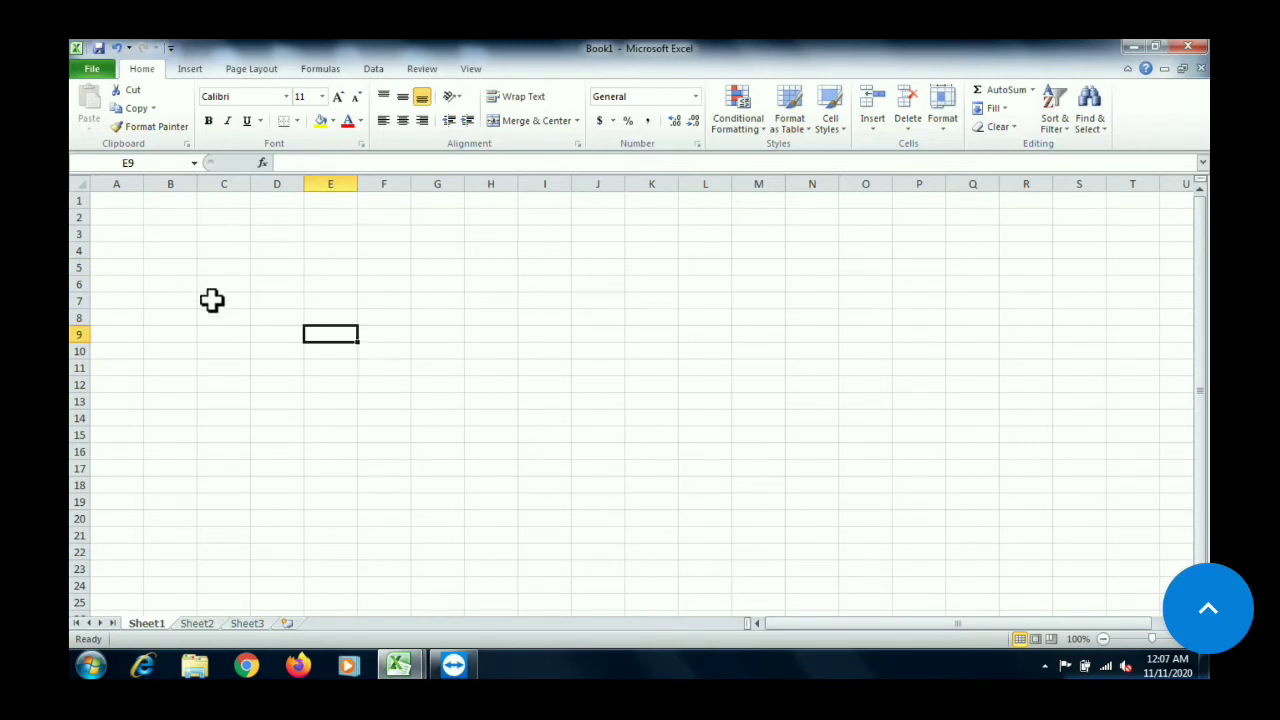
left_click(197, 624)
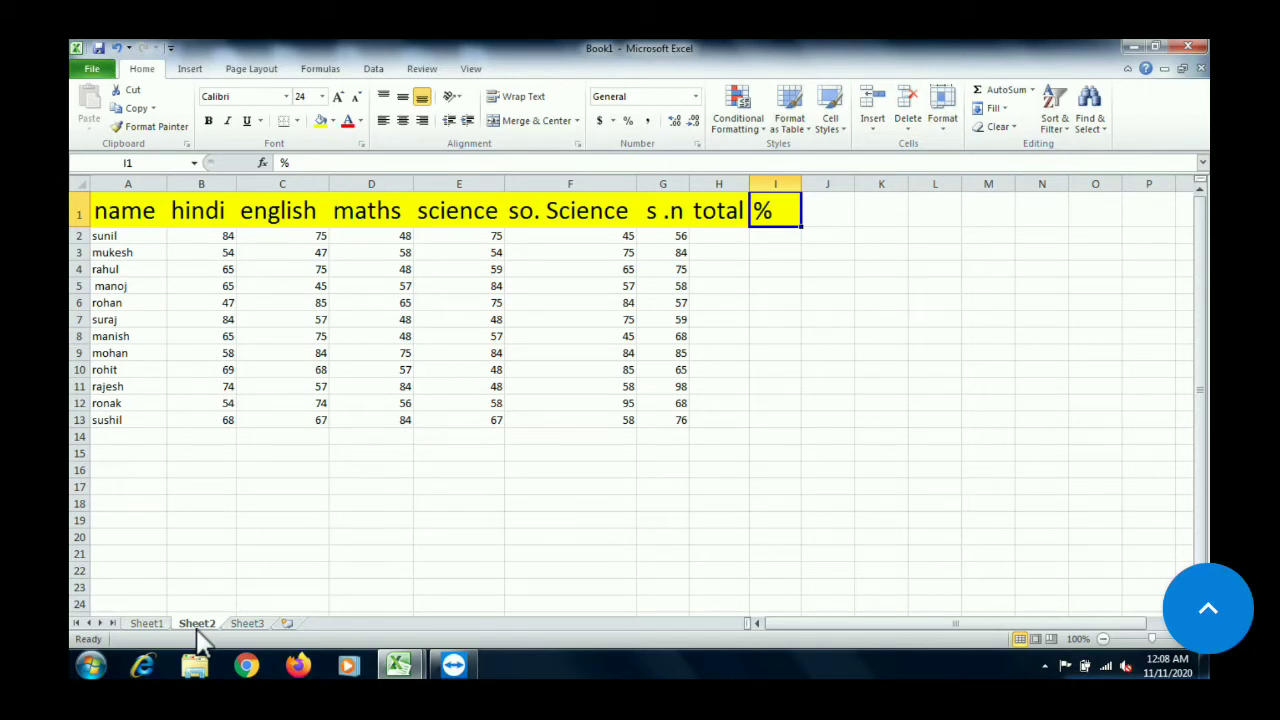
left_click(456, 487)
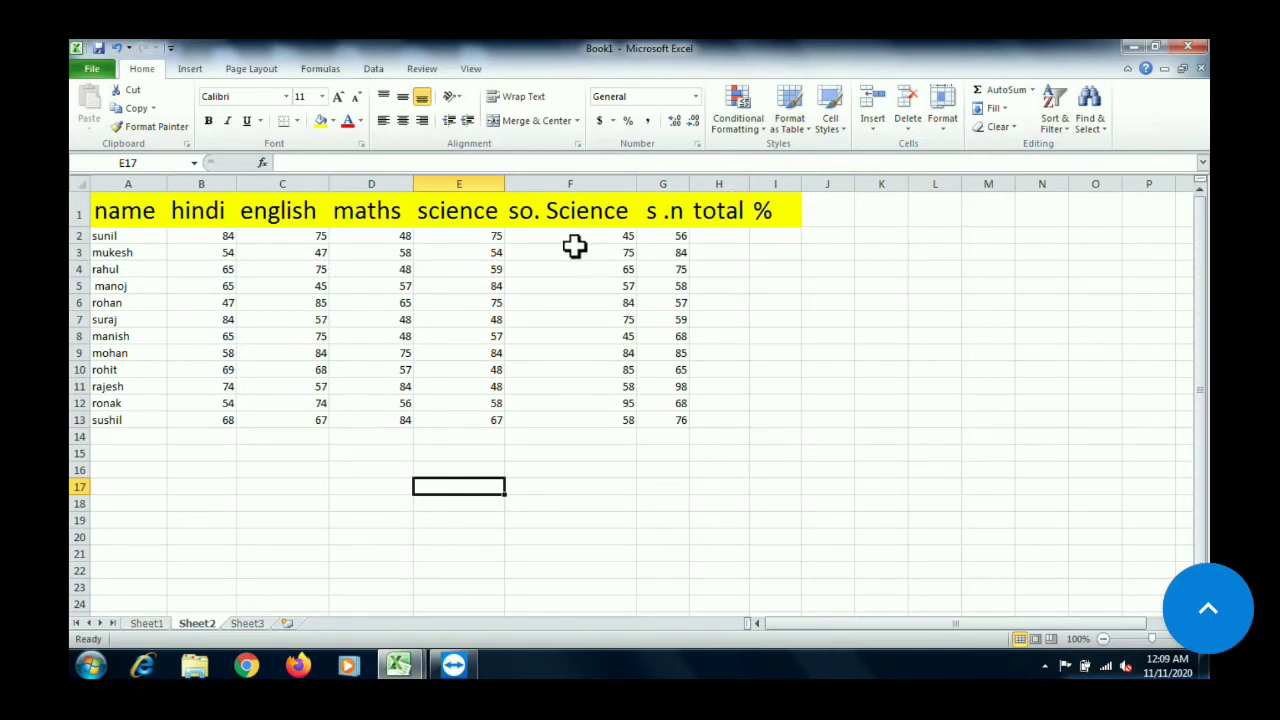
Total the first student's marks B2:G2 in H2 with AutoSum, and clear that total again
left_click(707, 233)
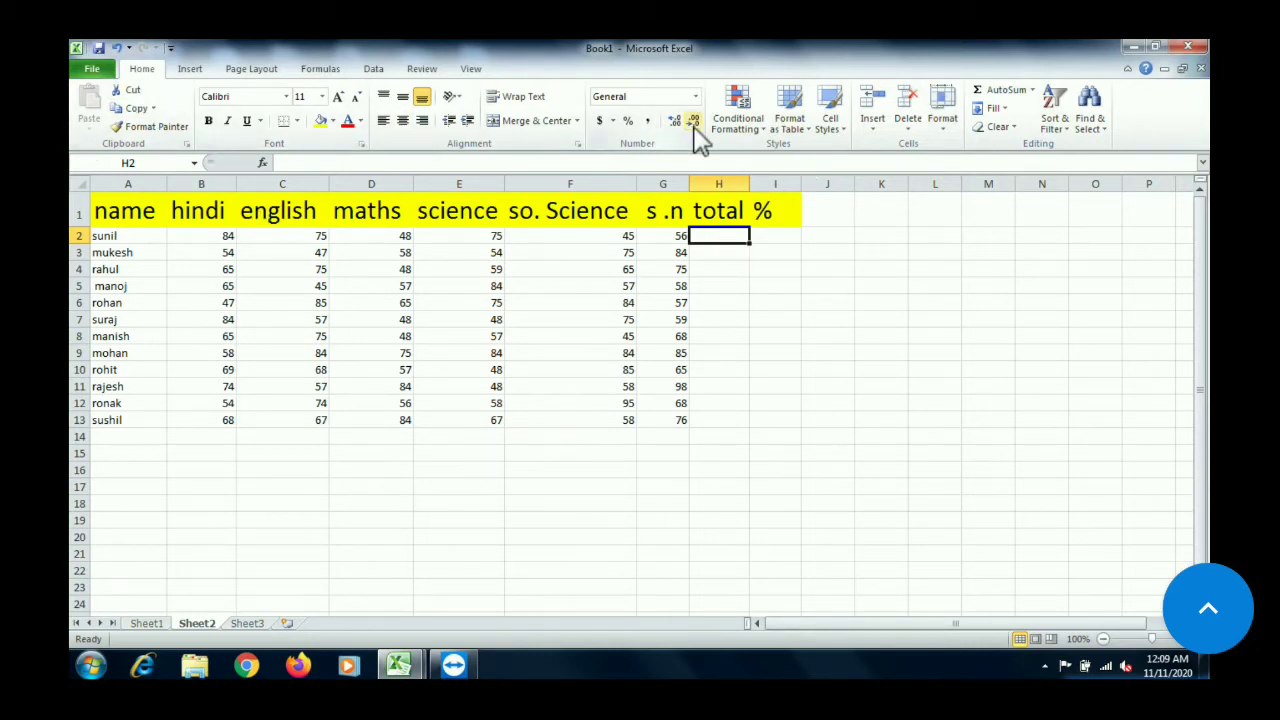
left_click(1000, 90)
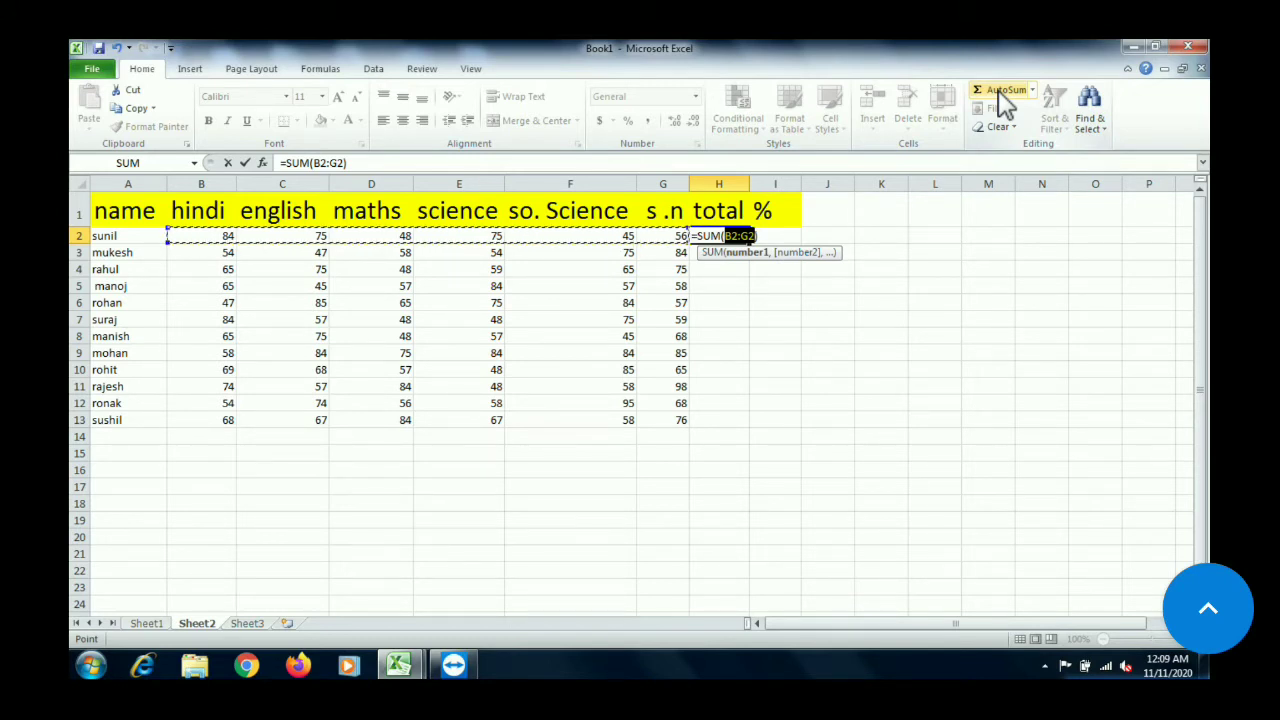
key("Return")
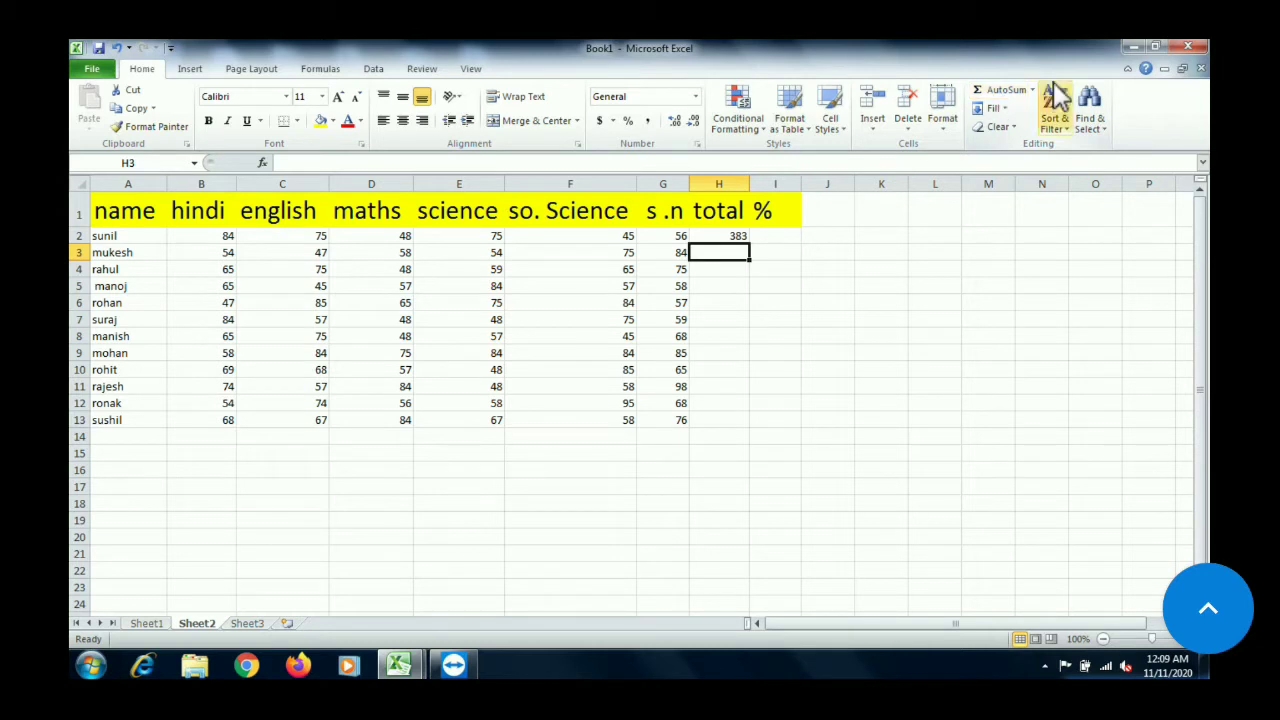
left_click(720, 240)
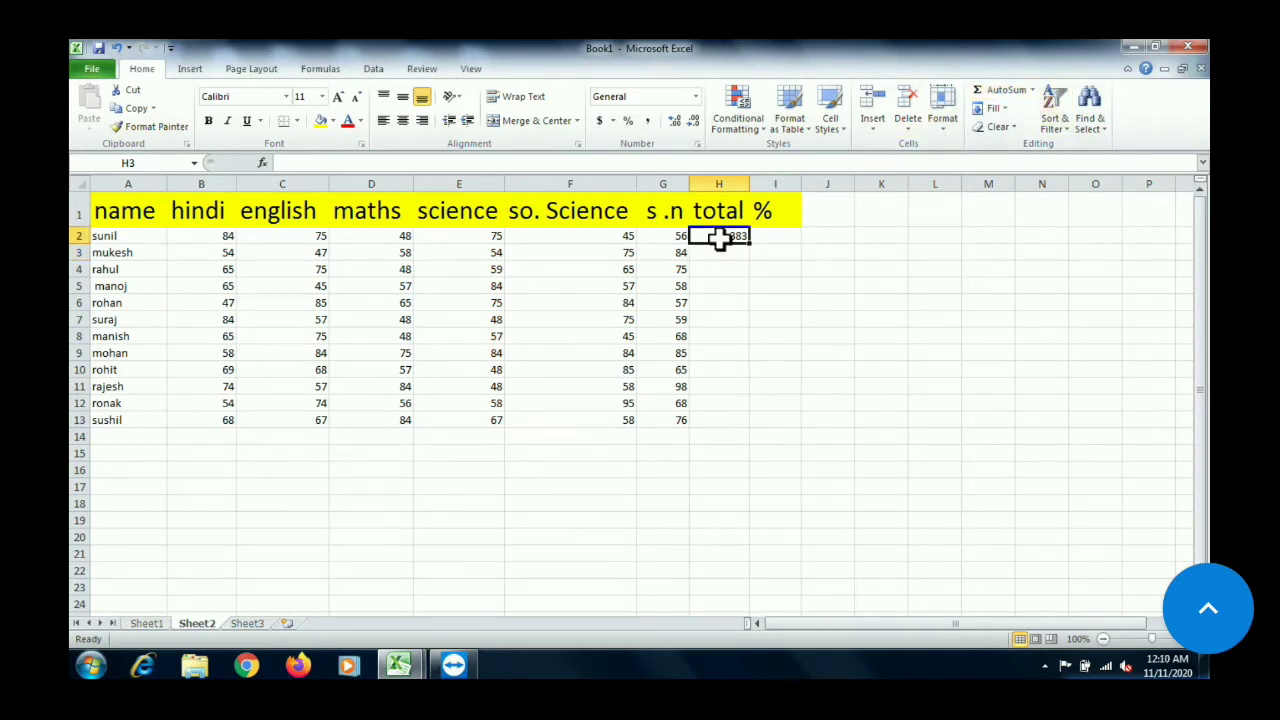
key("Delete")
left_click(443, 542)
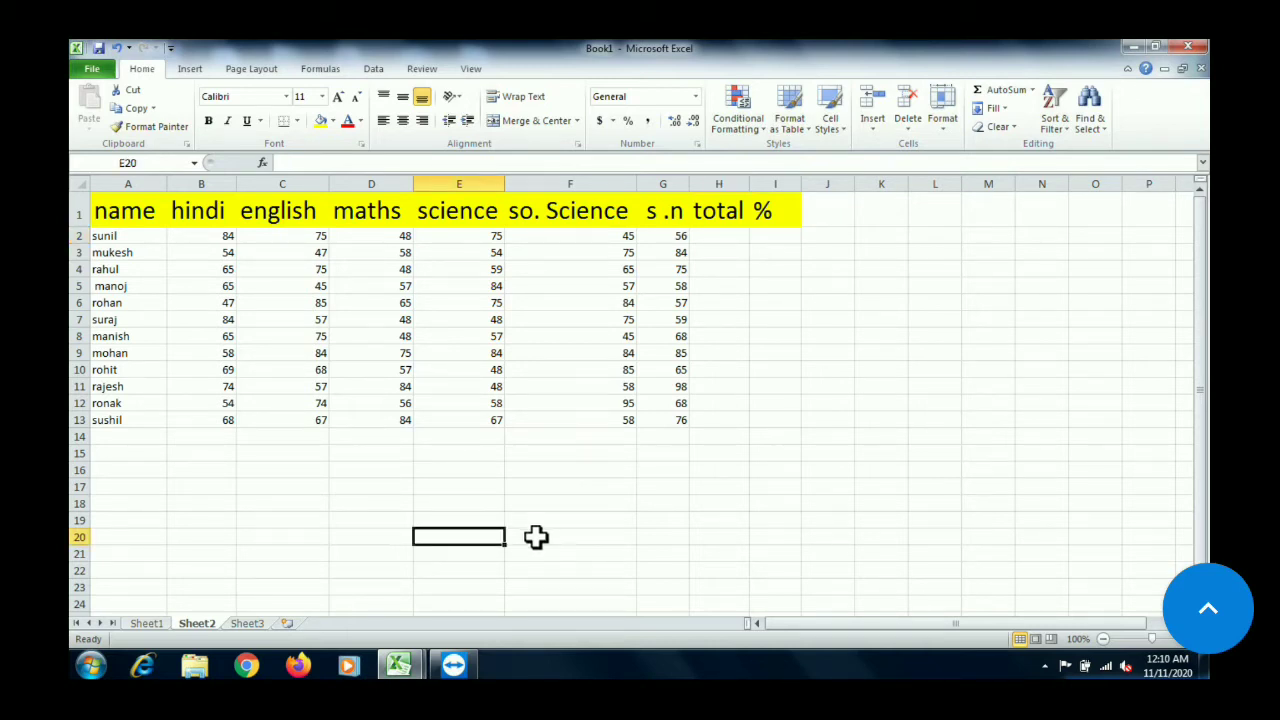
double_click(440, 538)
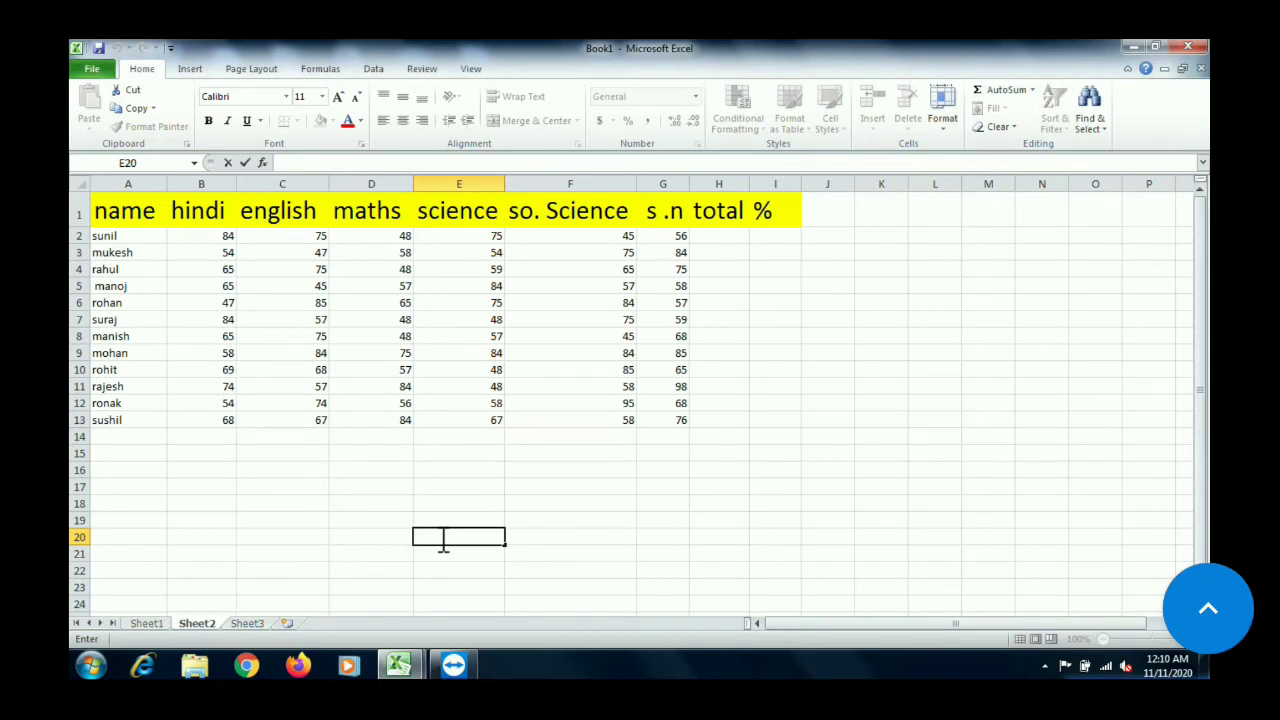
left_click(555, 542)
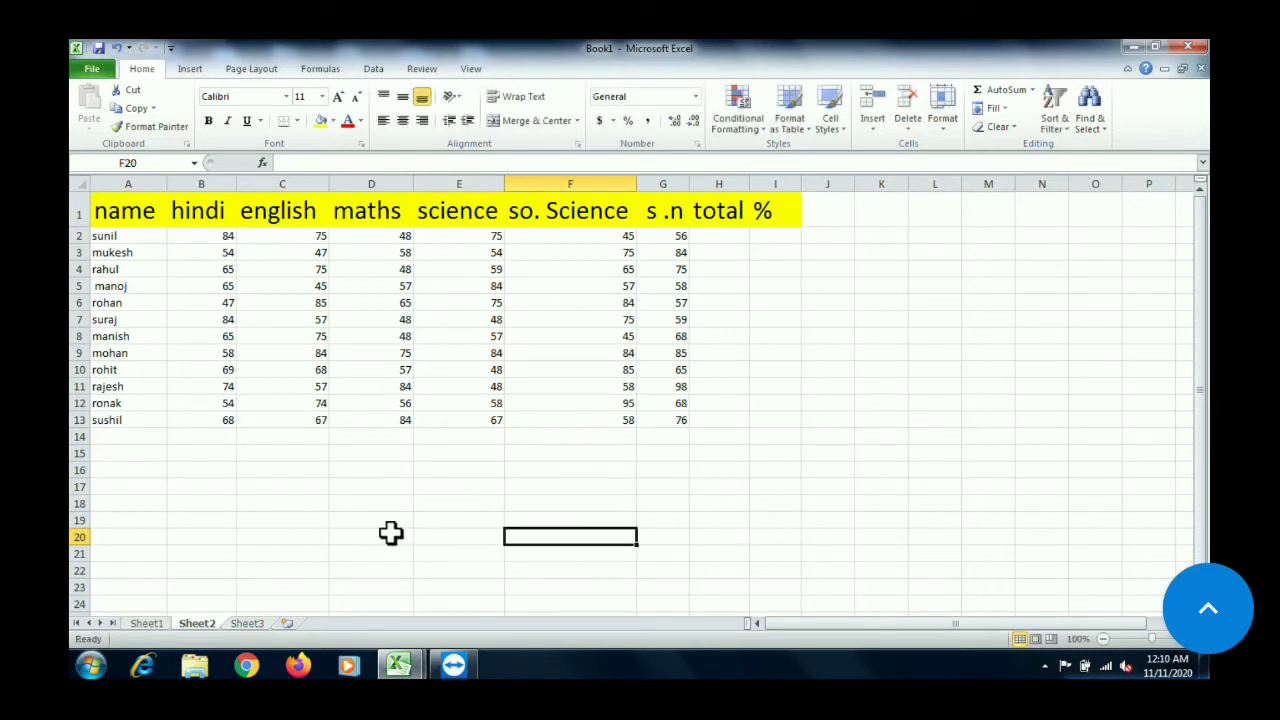
Total the first student's marks in E20 with =sum(B2:G2), picking the range B2:G2 from the table
left_click(453, 536)
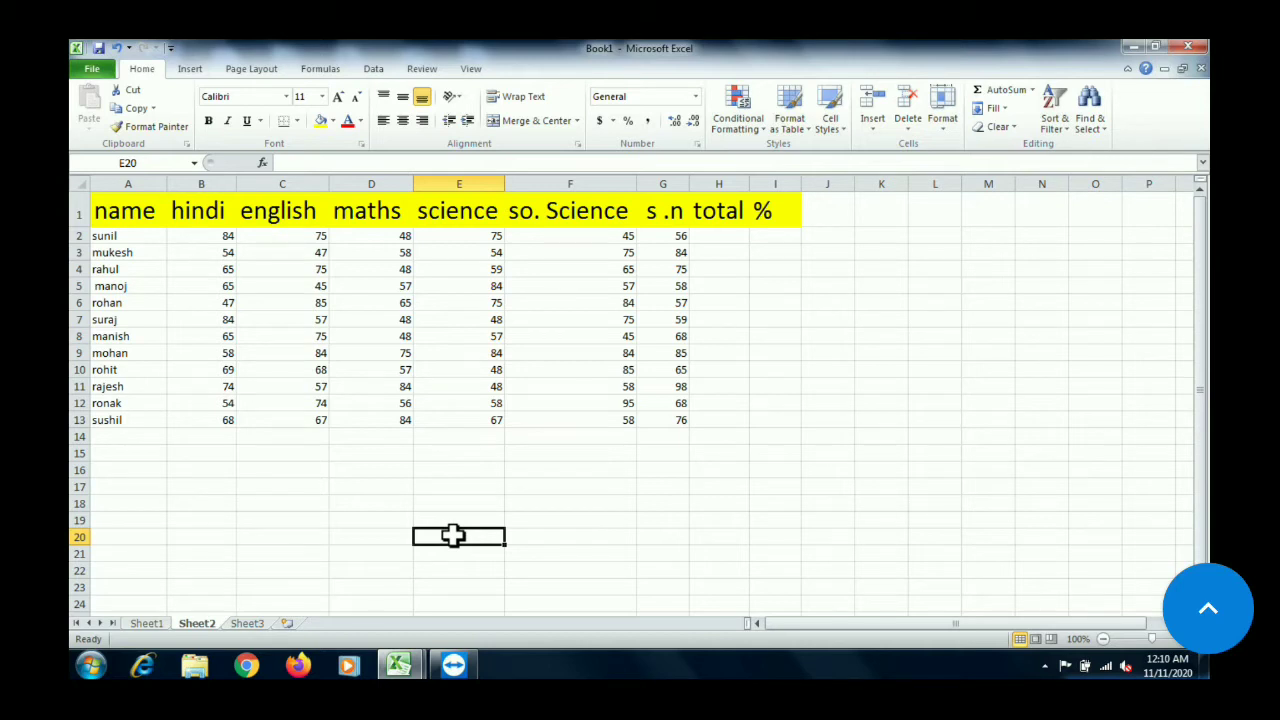
type("=")
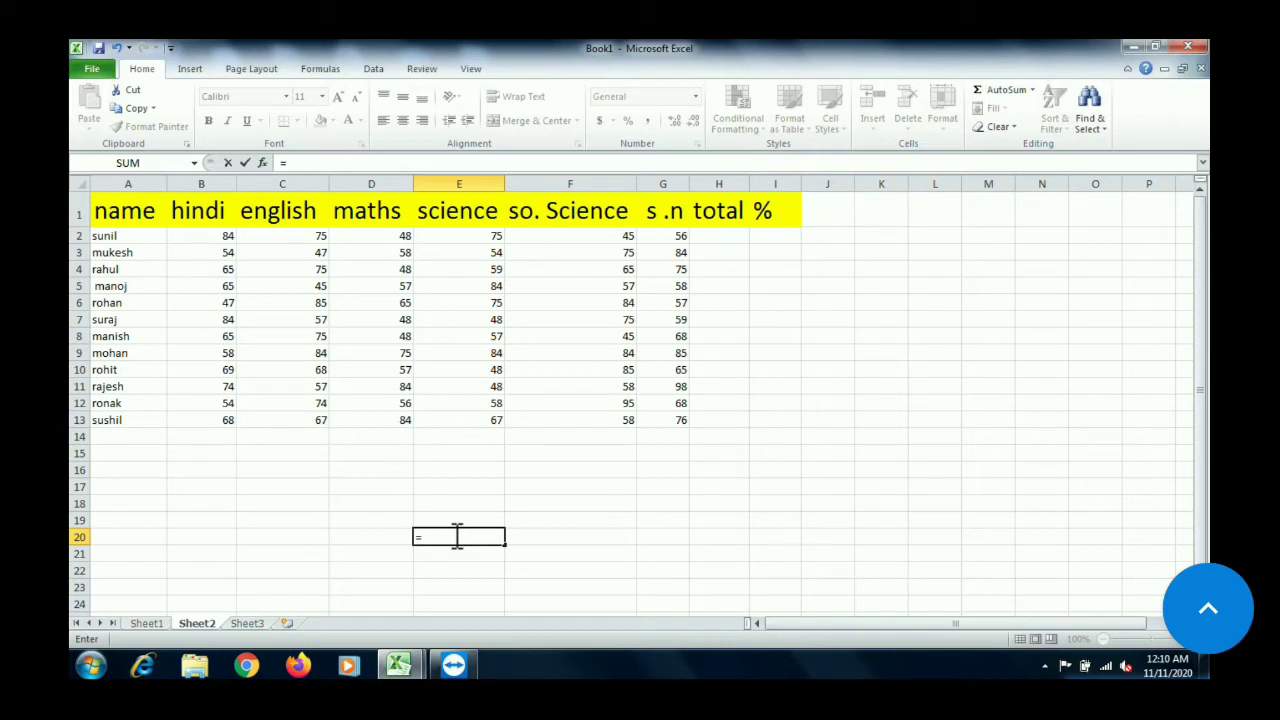
type("sum")
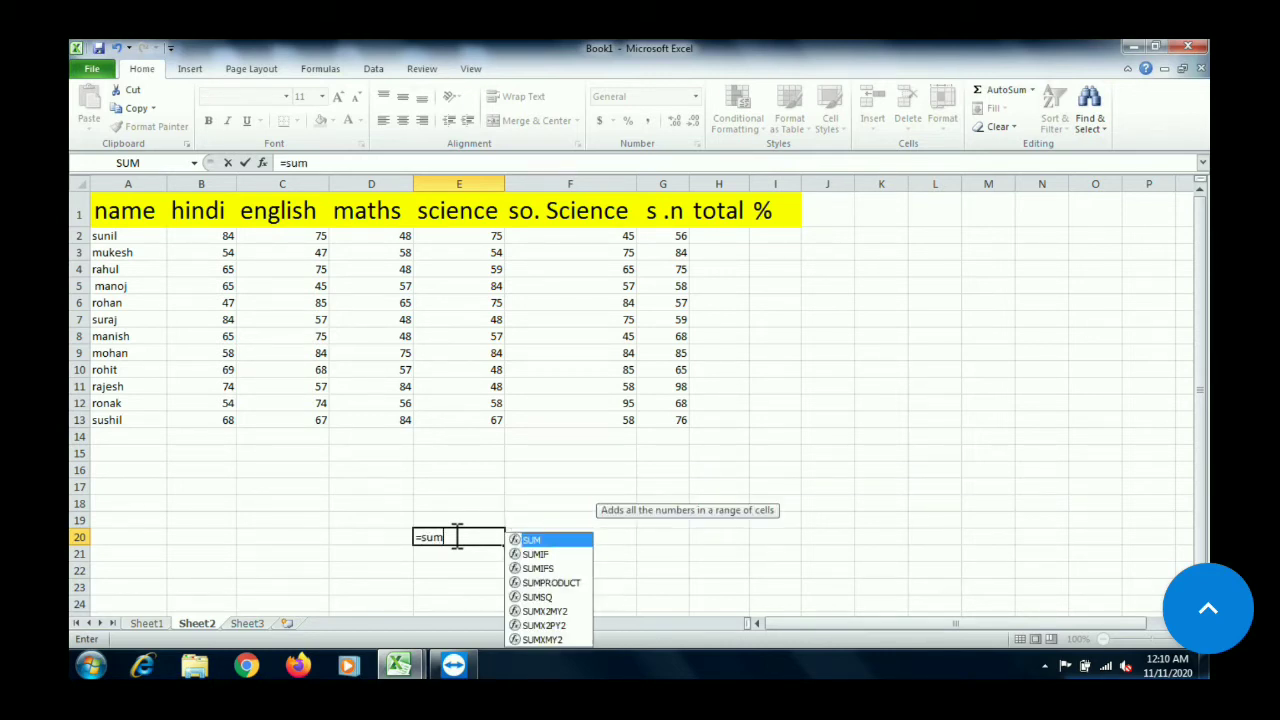
type("(")
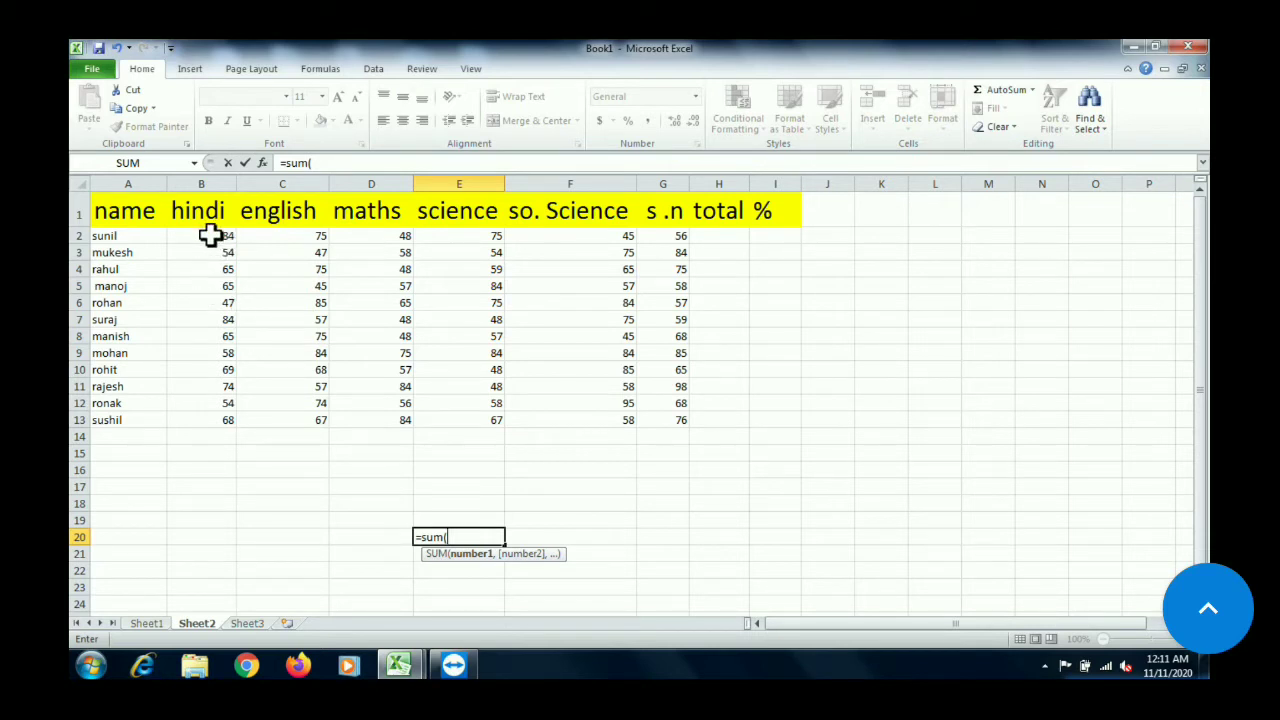
left_click_drag(210, 235, 679, 242)
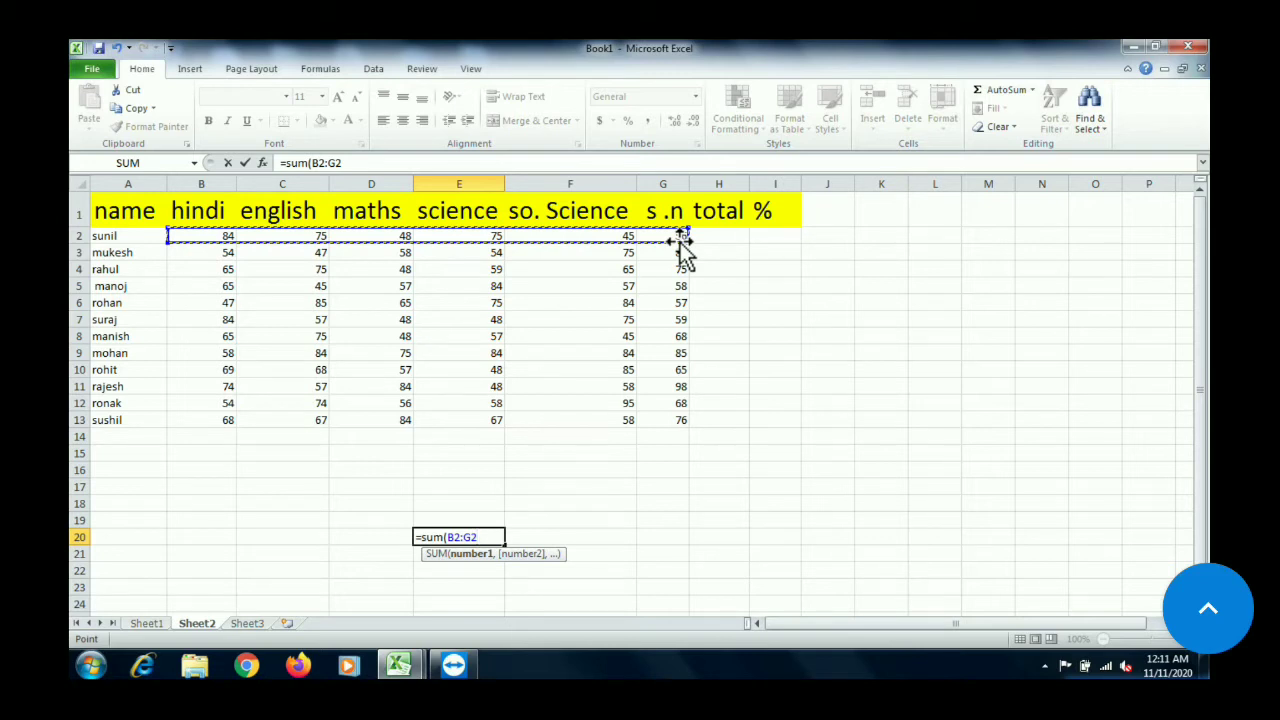
type(")")
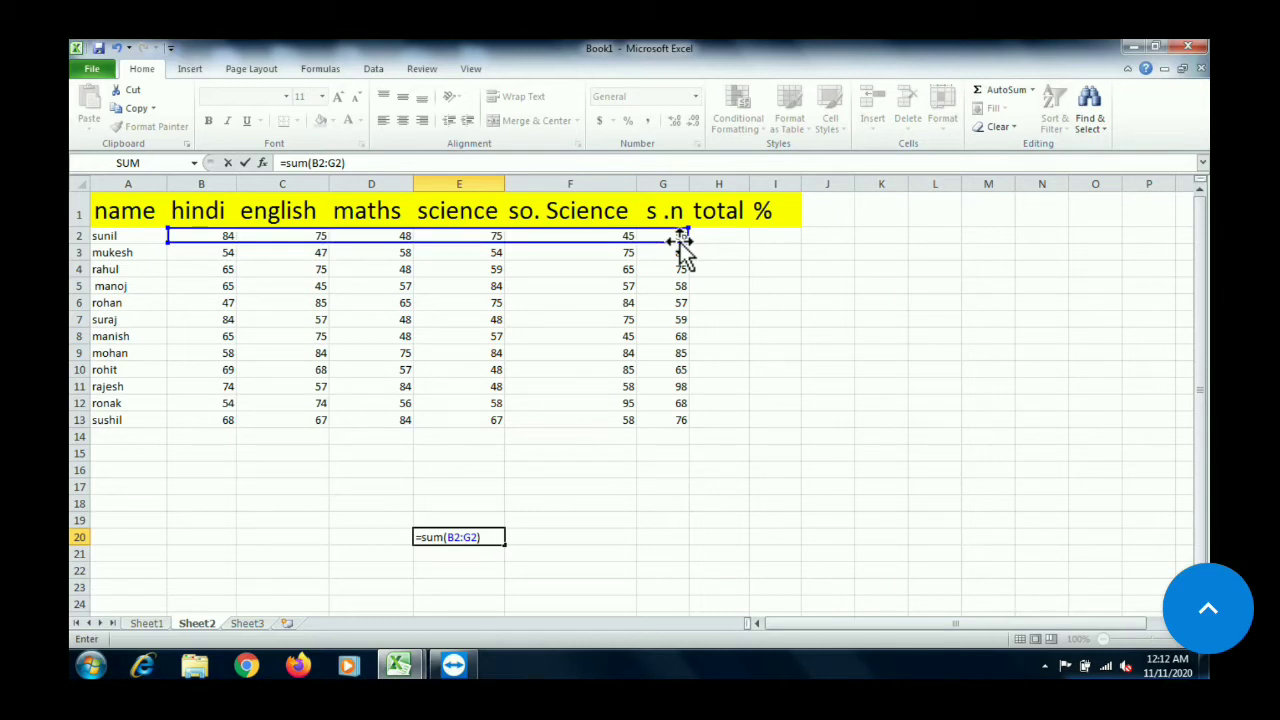
key("Return")
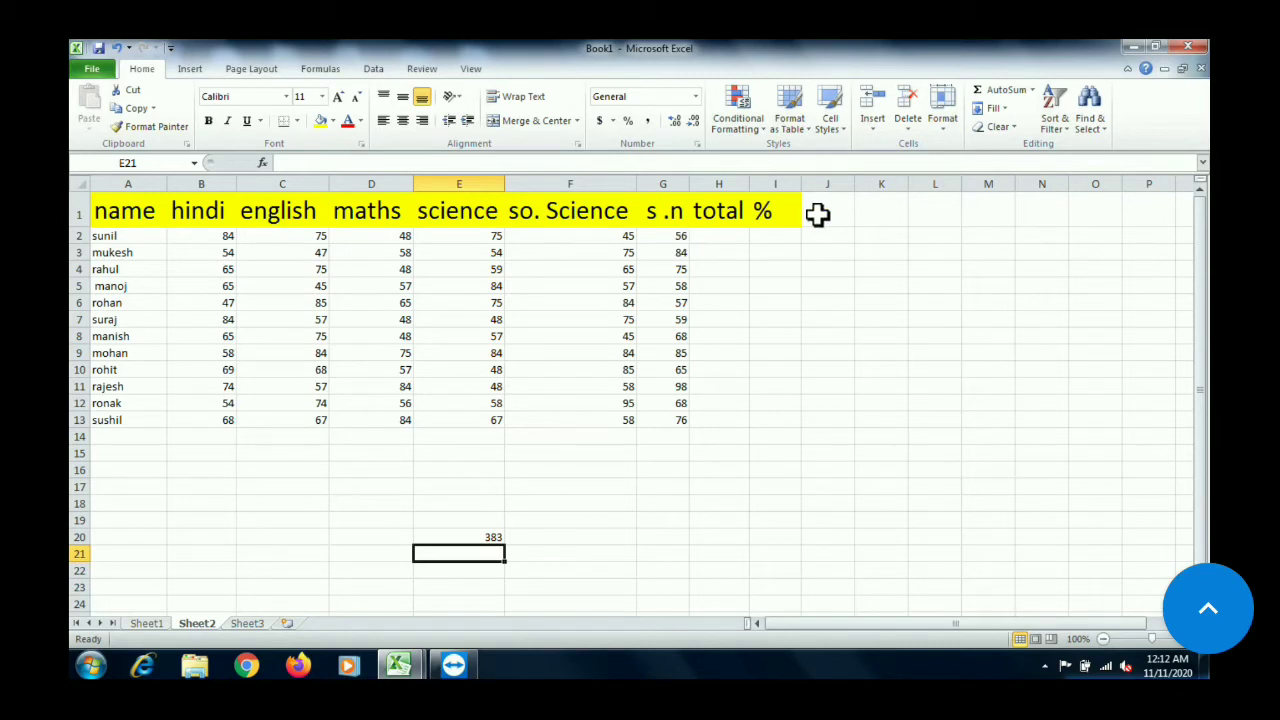
Add the first student's six marks in F19 with the formula =B2+C2+D2+E2+F2+G2, picking each mark's cell from the table
left_click(572, 521)
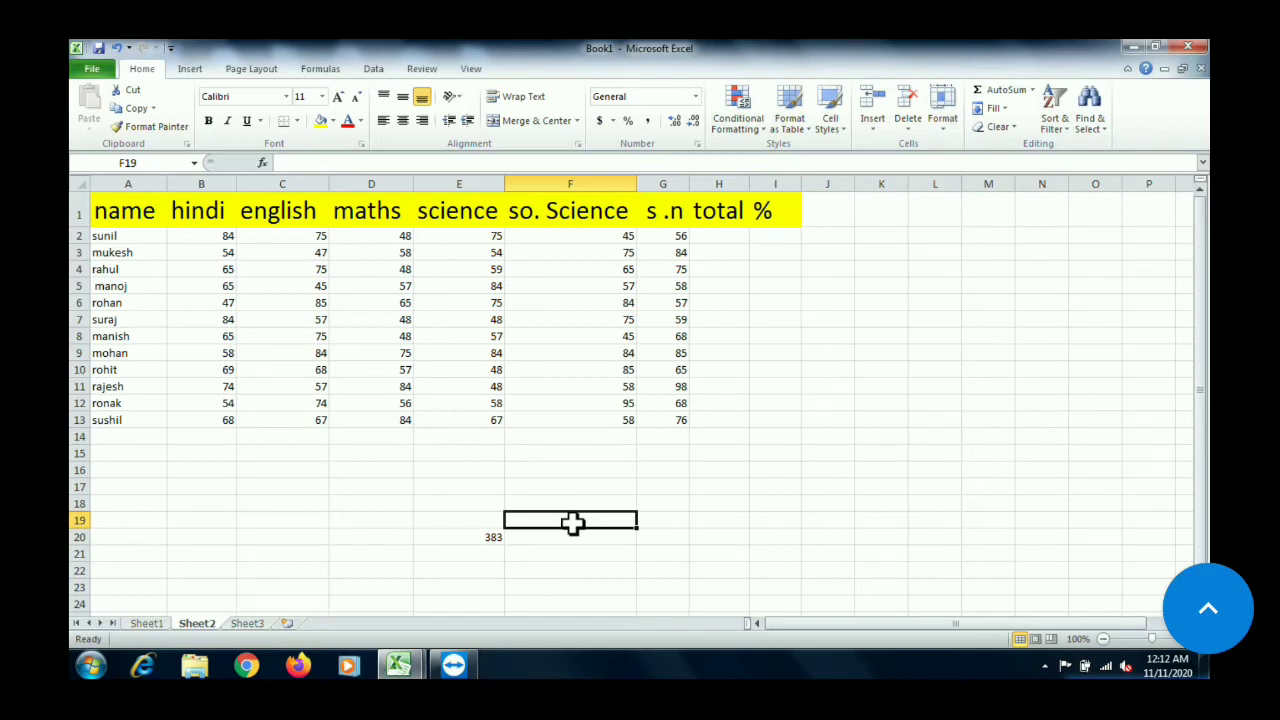
type("=")
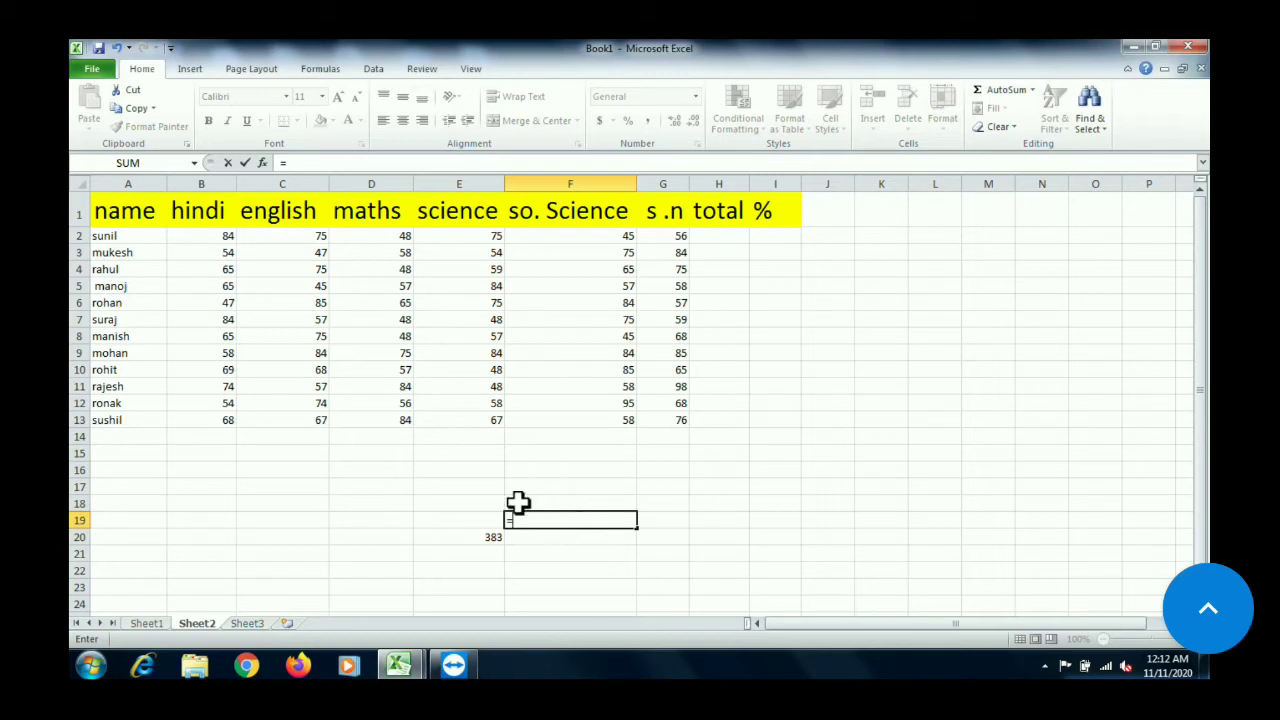
left_click(214, 236)
type("+")
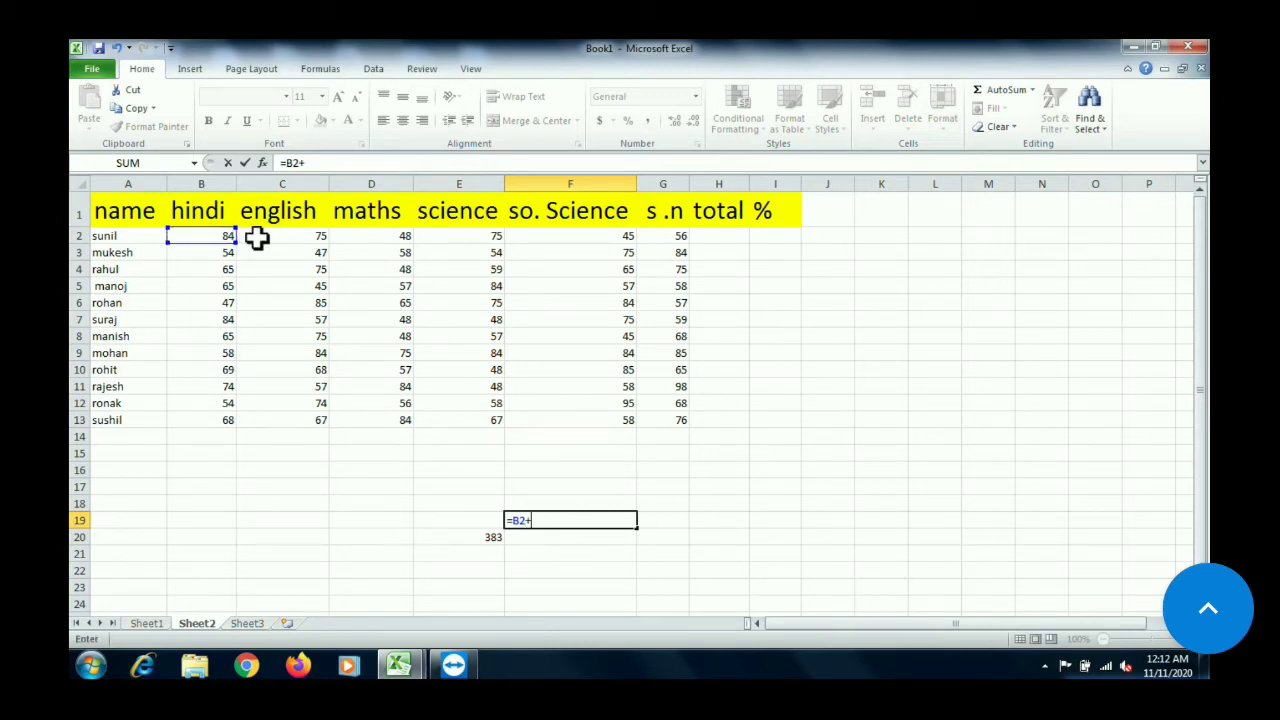
left_click(277, 237)
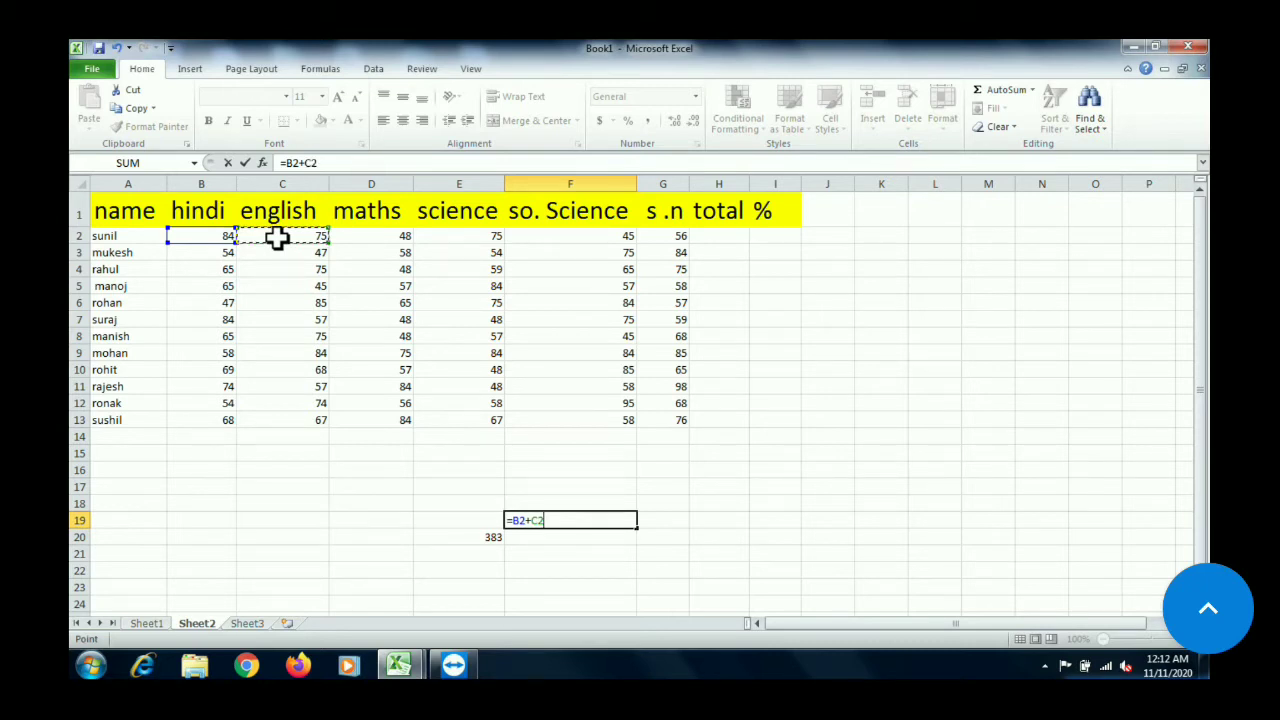
type("+")
left_click(383, 236)
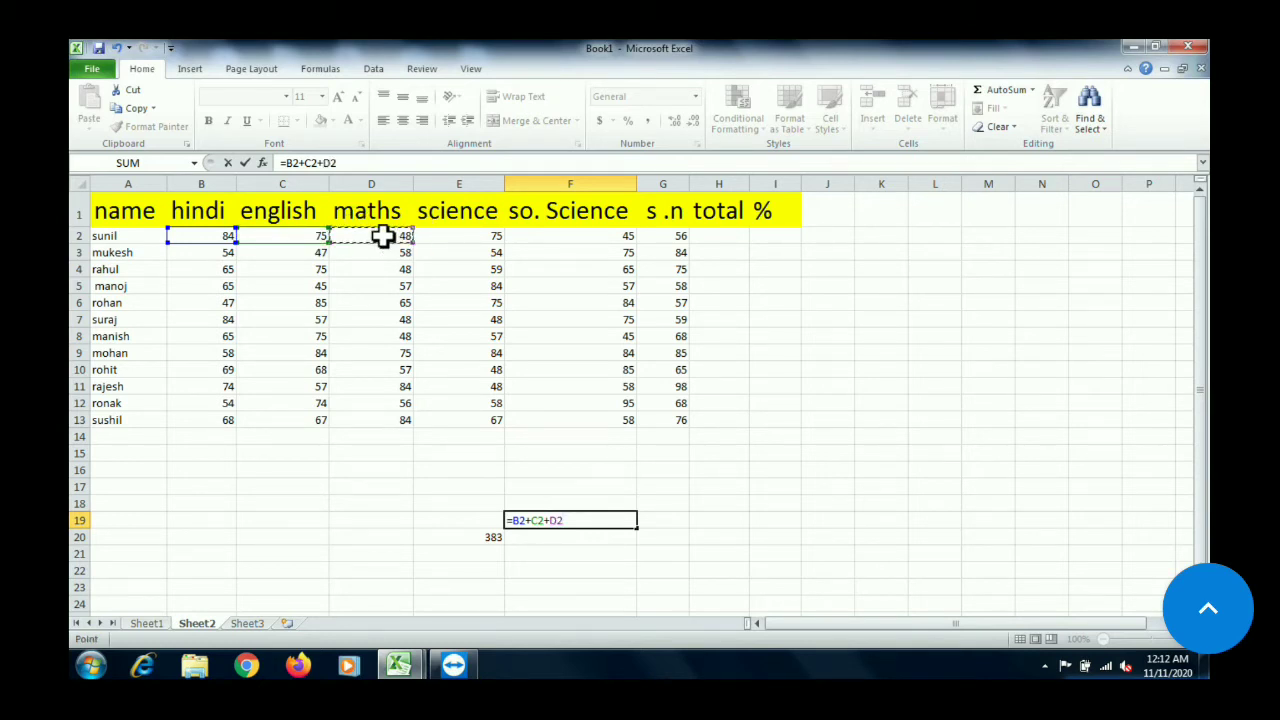
type("+")
left_click(457, 242)
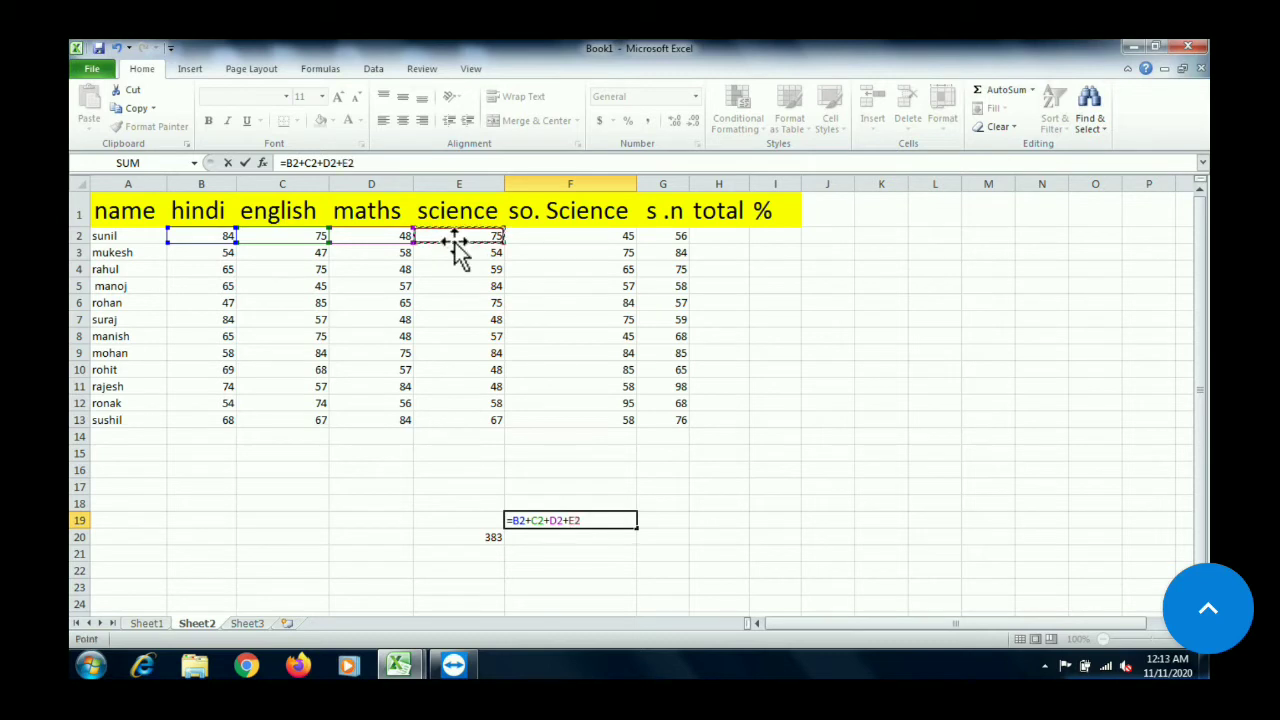
type("+")
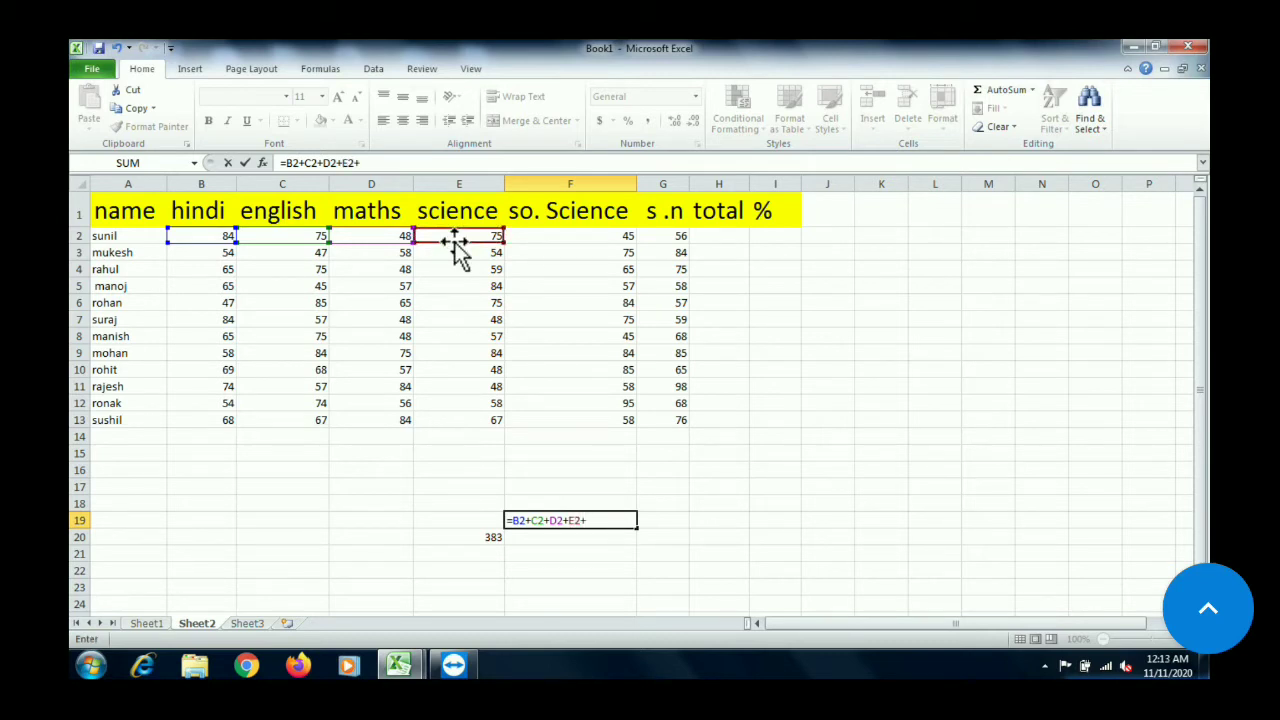
left_click(591, 232)
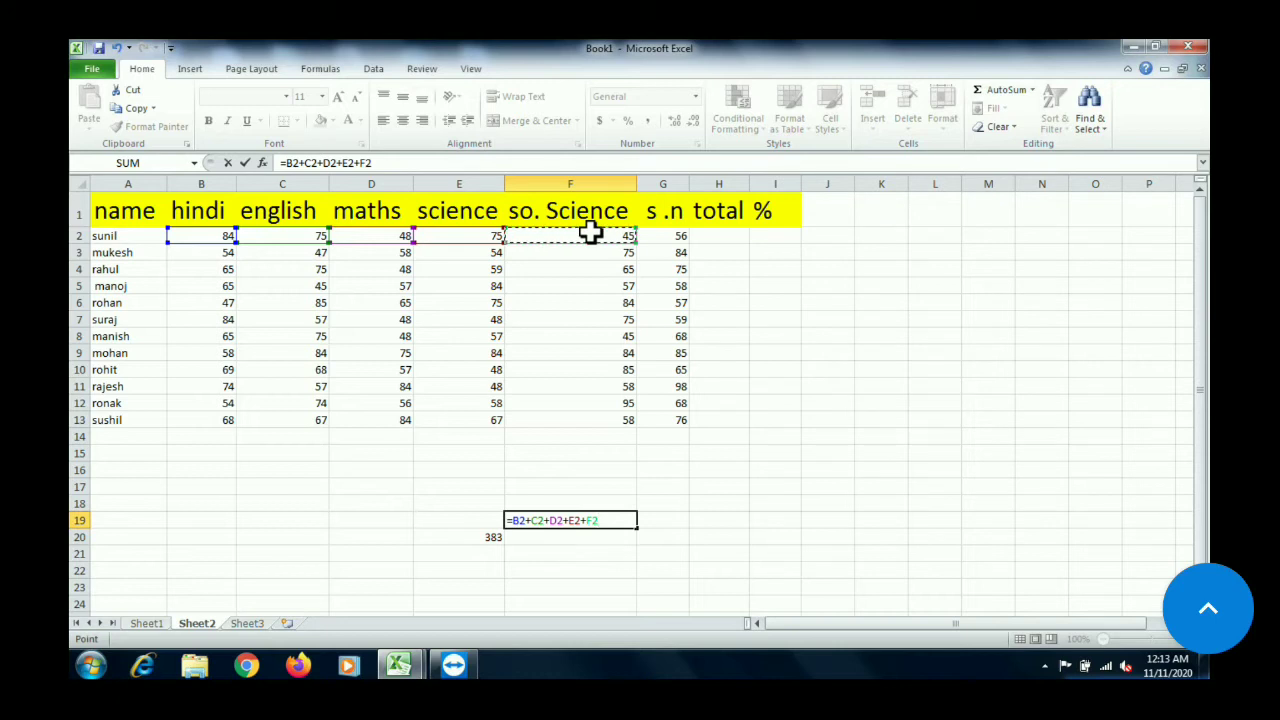
type("+")
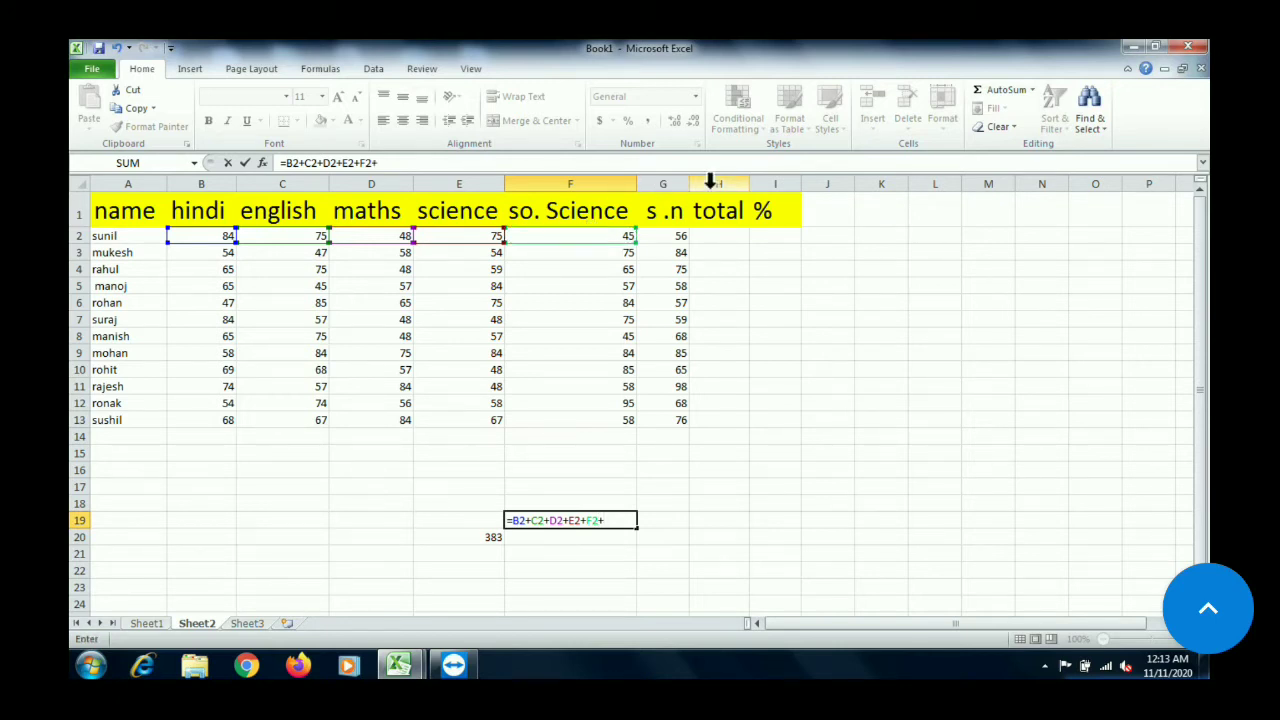
left_click(662, 238)
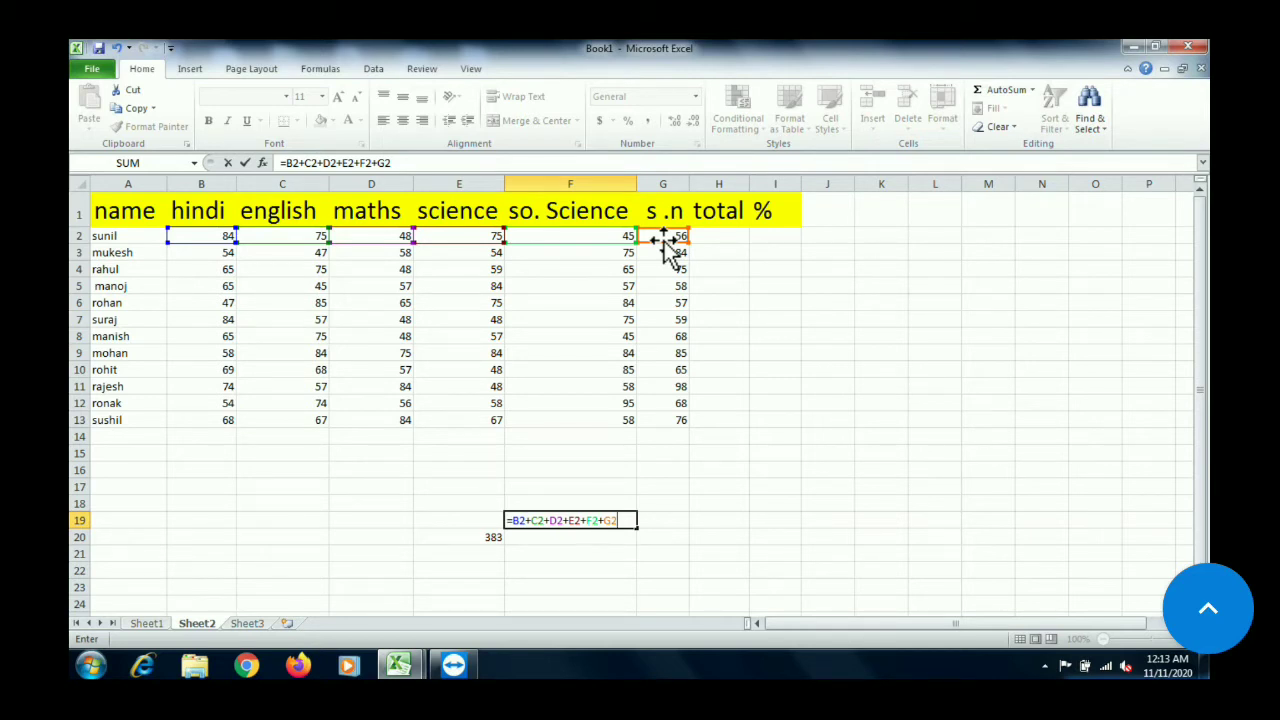
key("Return")
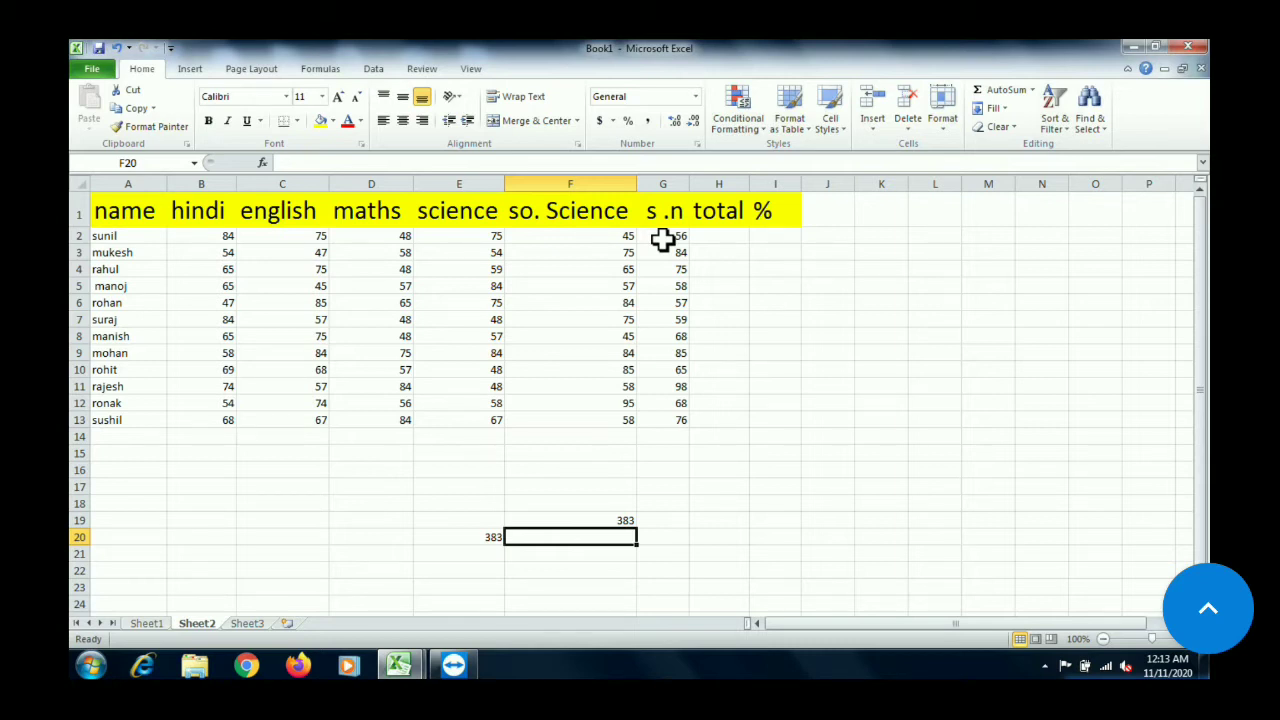
Enter the formula =sum(b2:g2) in C19, writing out the range of the first student's marks by its cell references
left_click(281, 517)
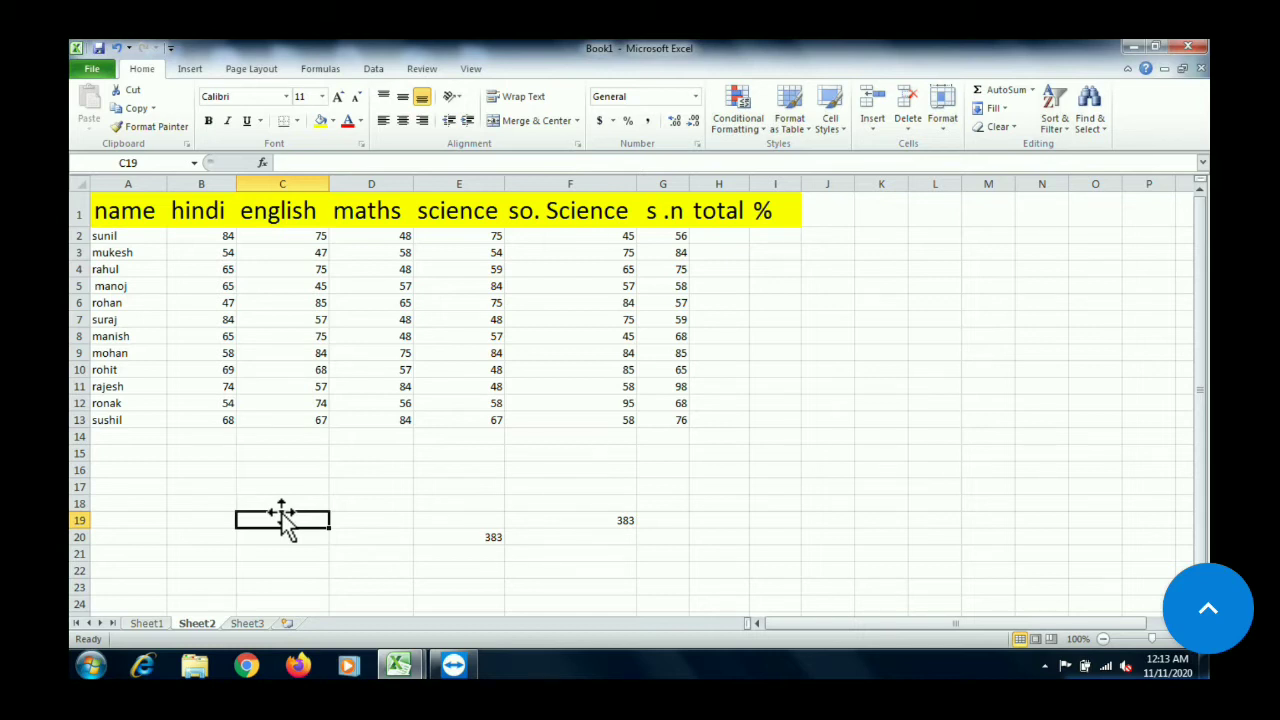
type("=")
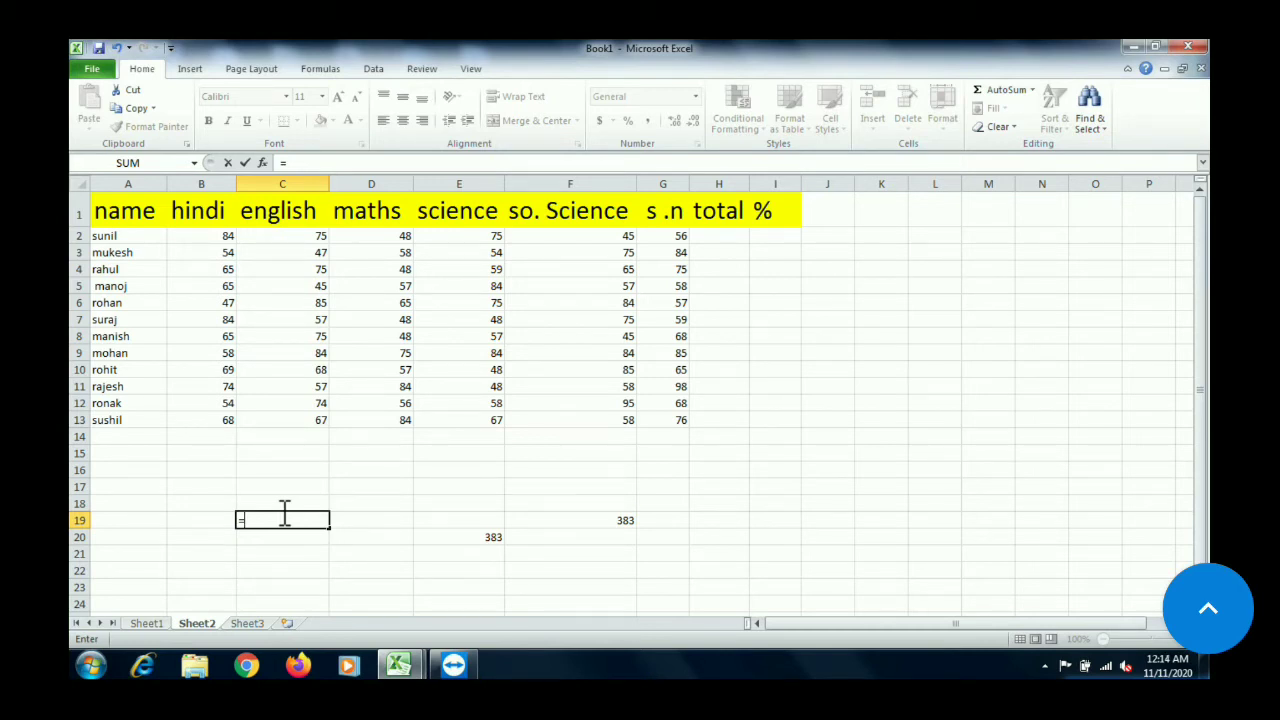
type("sum")
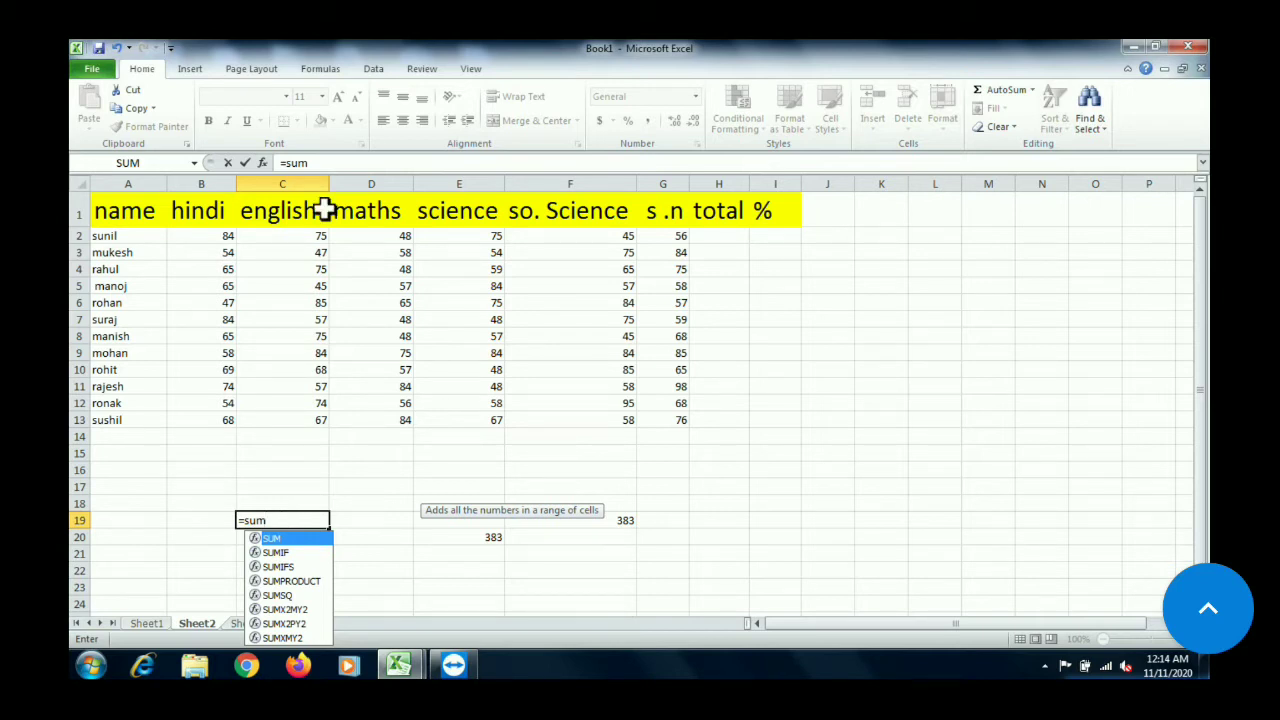
type("(")
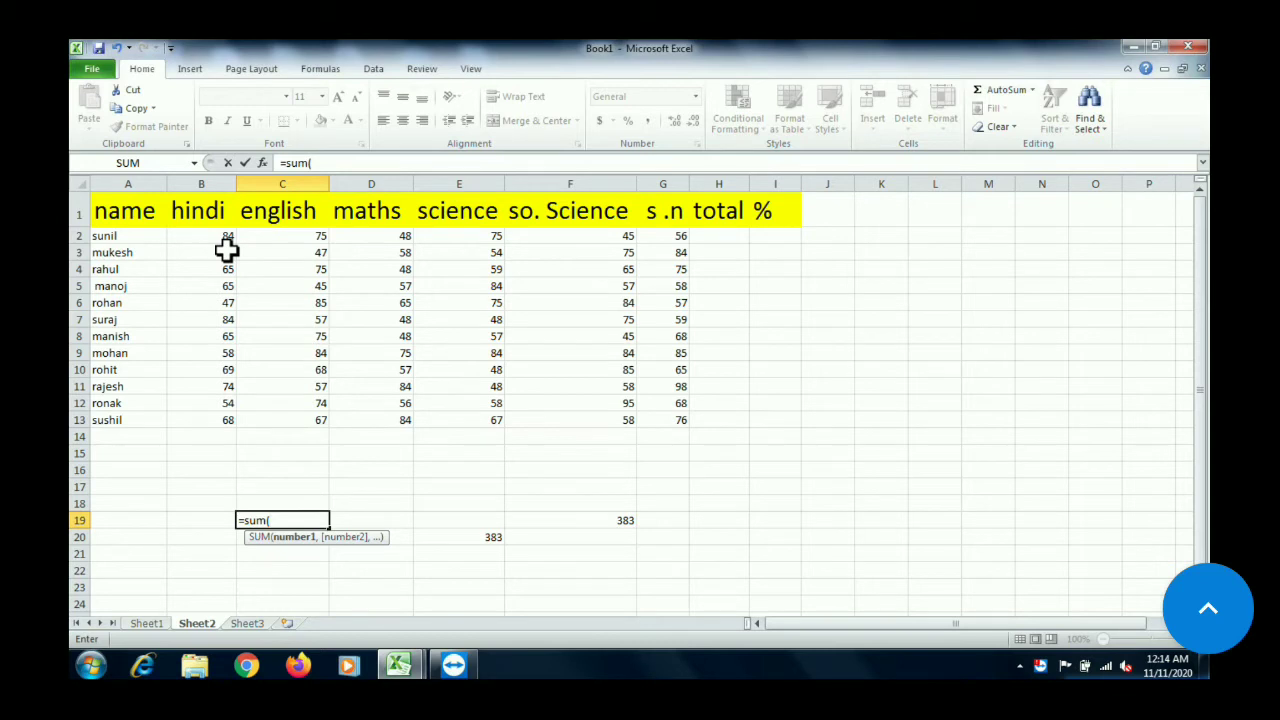
type("b")
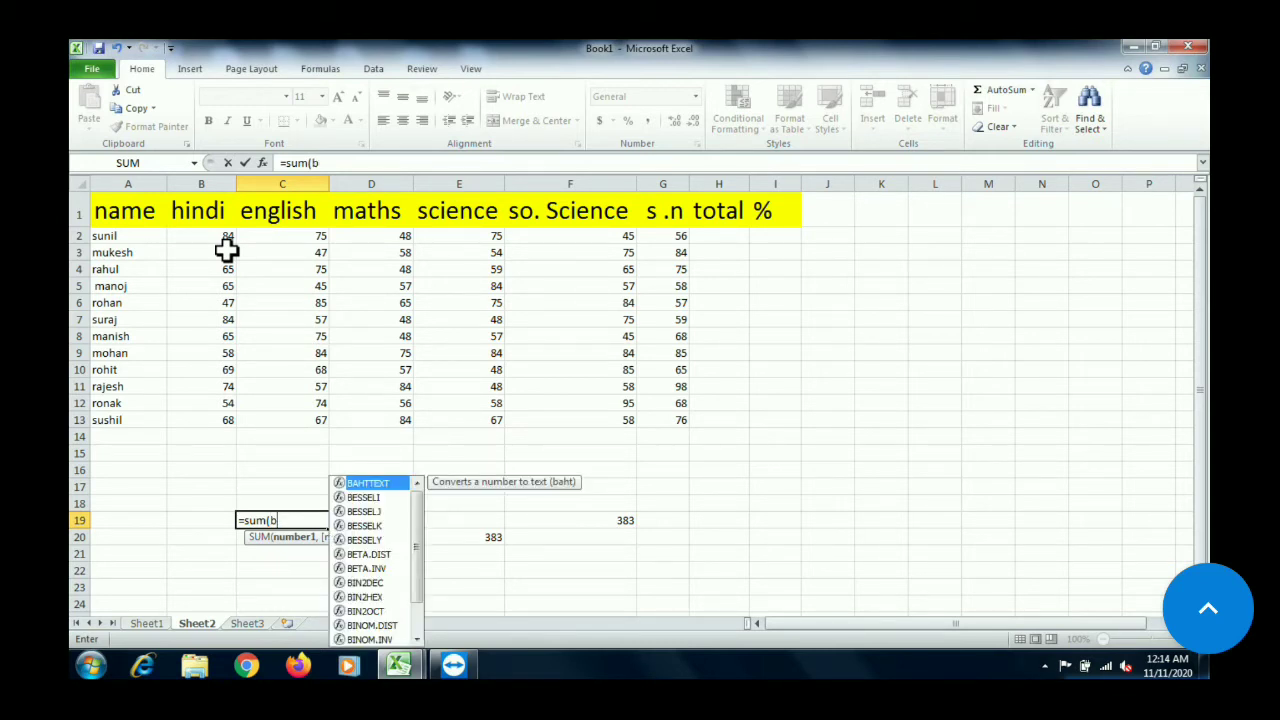
type("2")
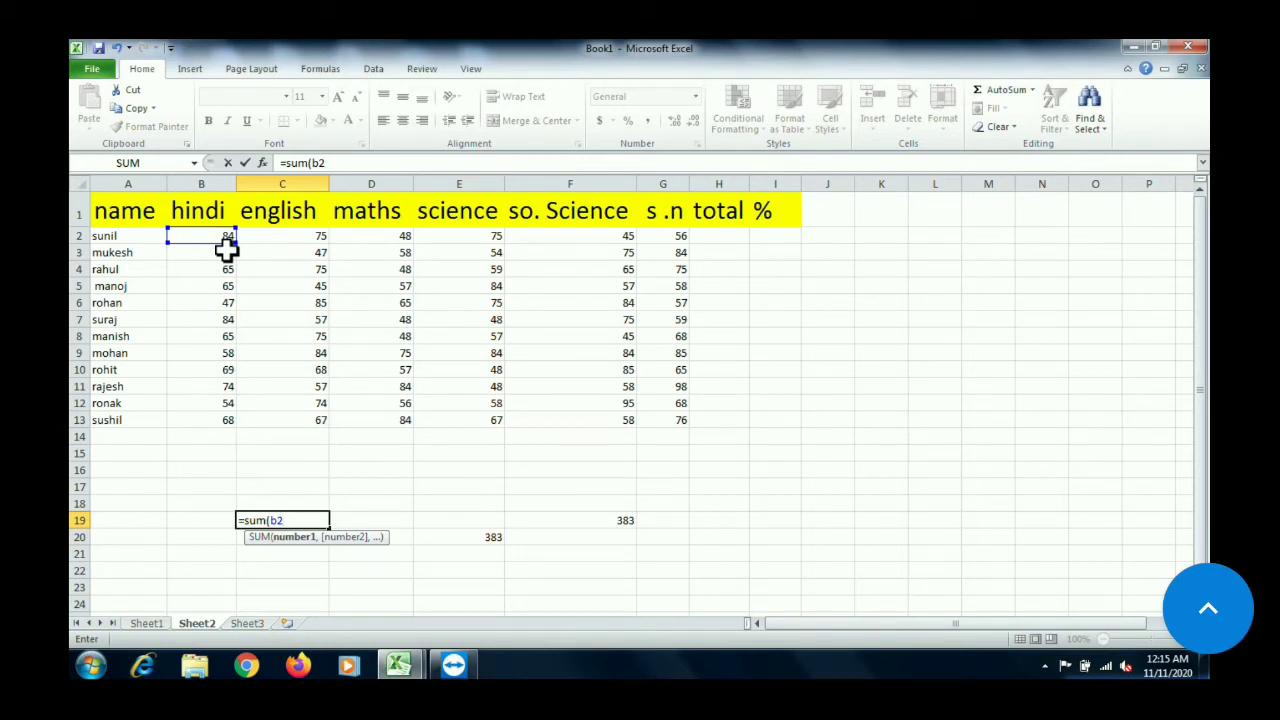
type(":")
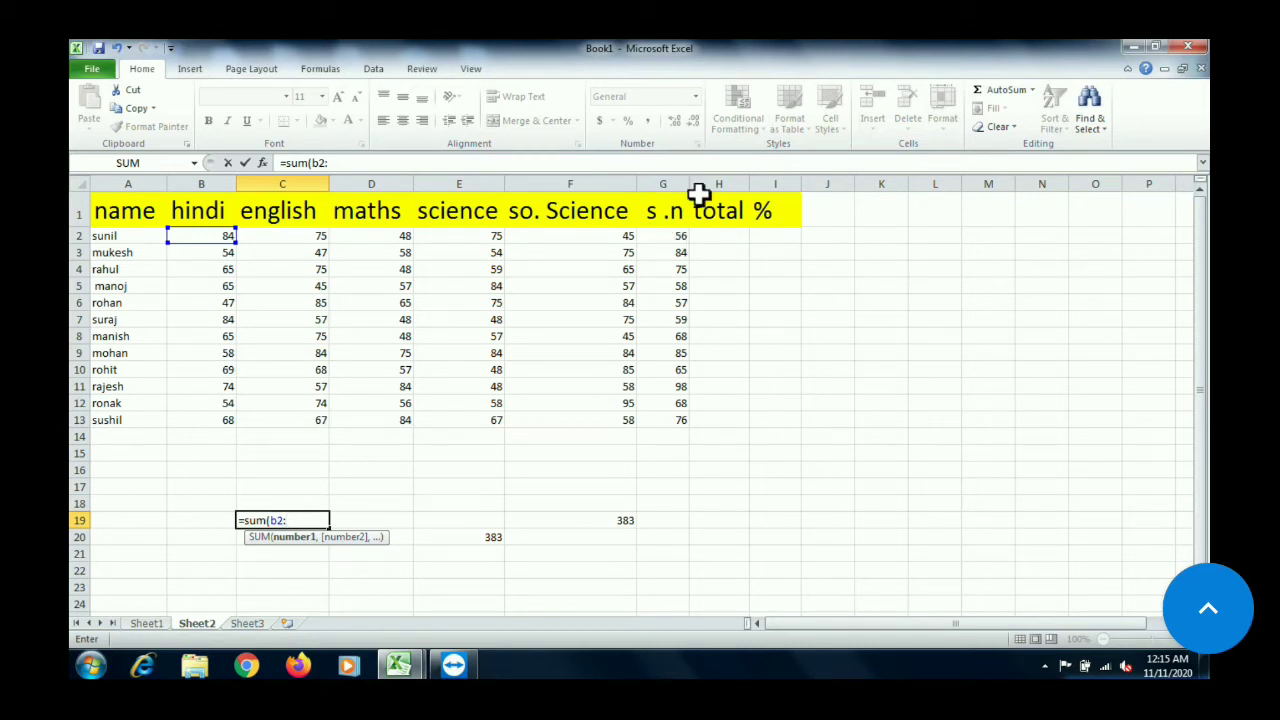
type("g")
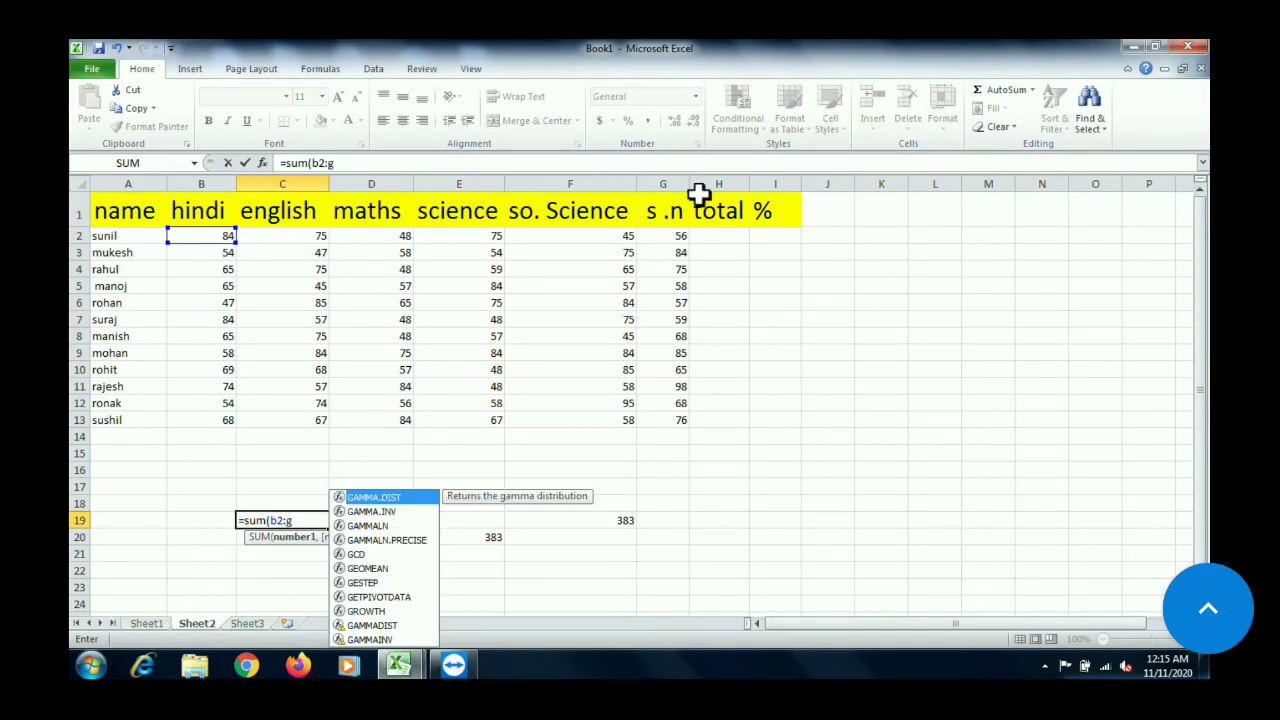
type("2")
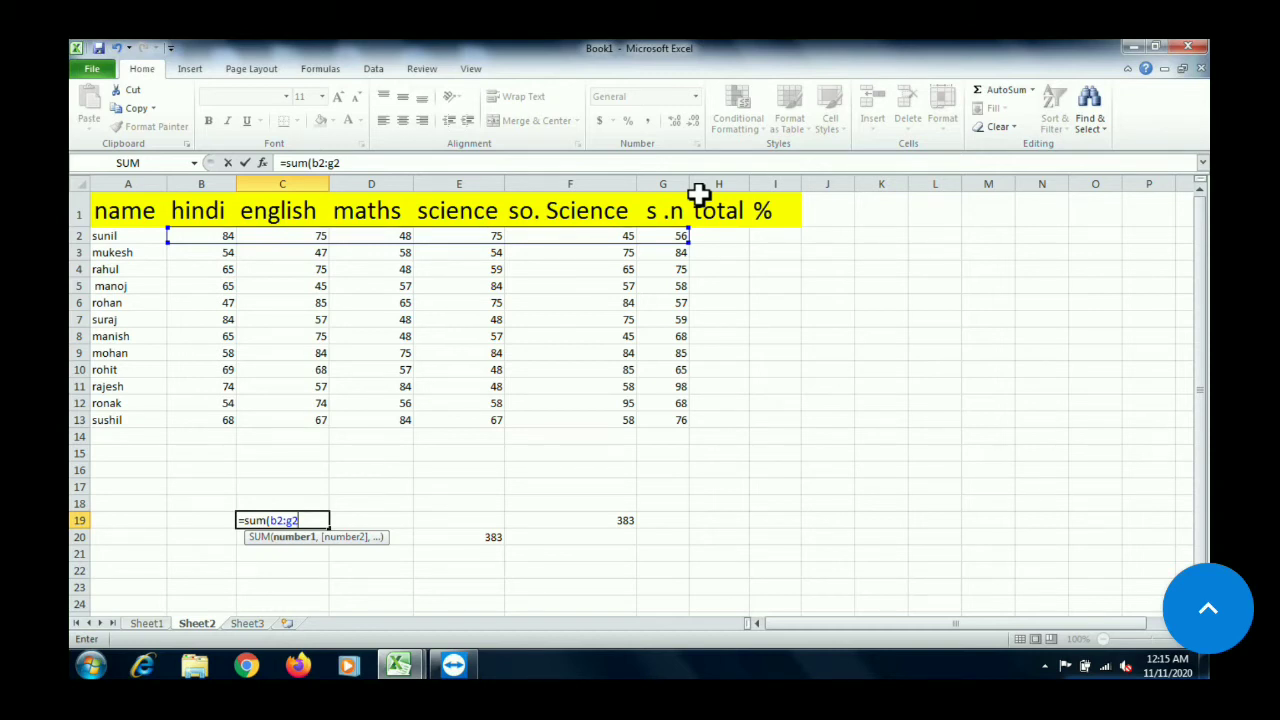
type(")")
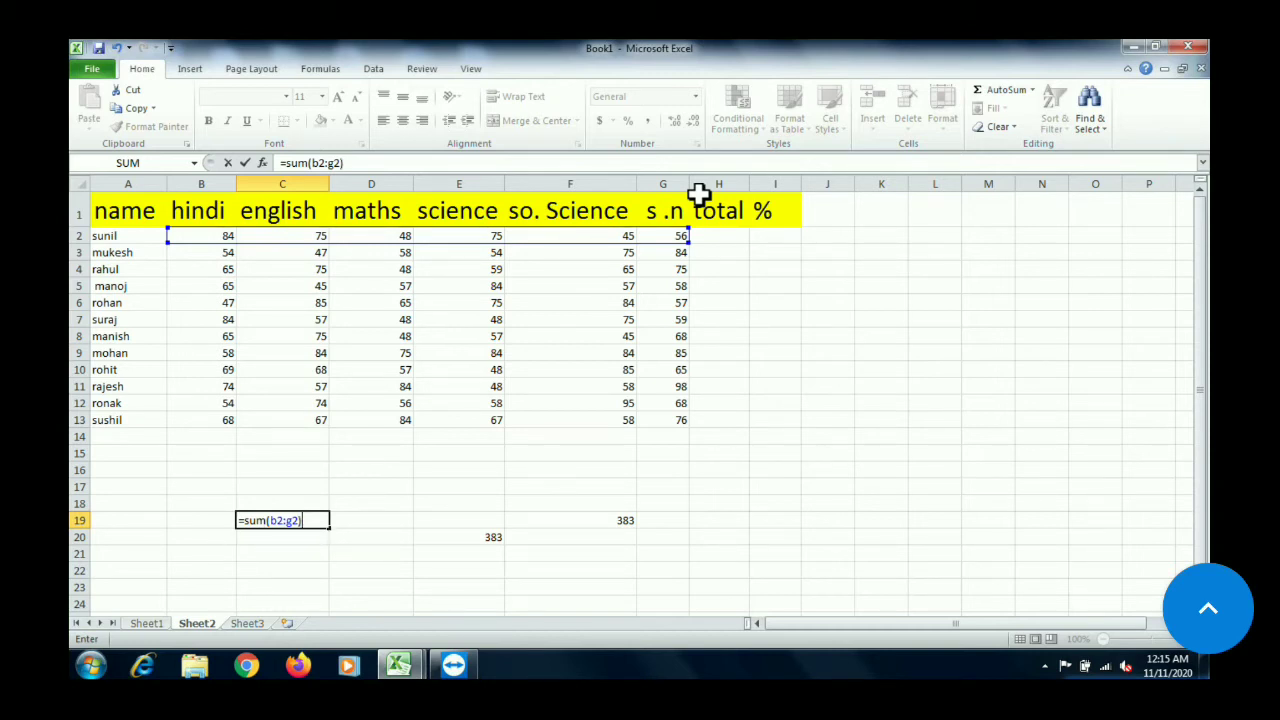
key("Return")
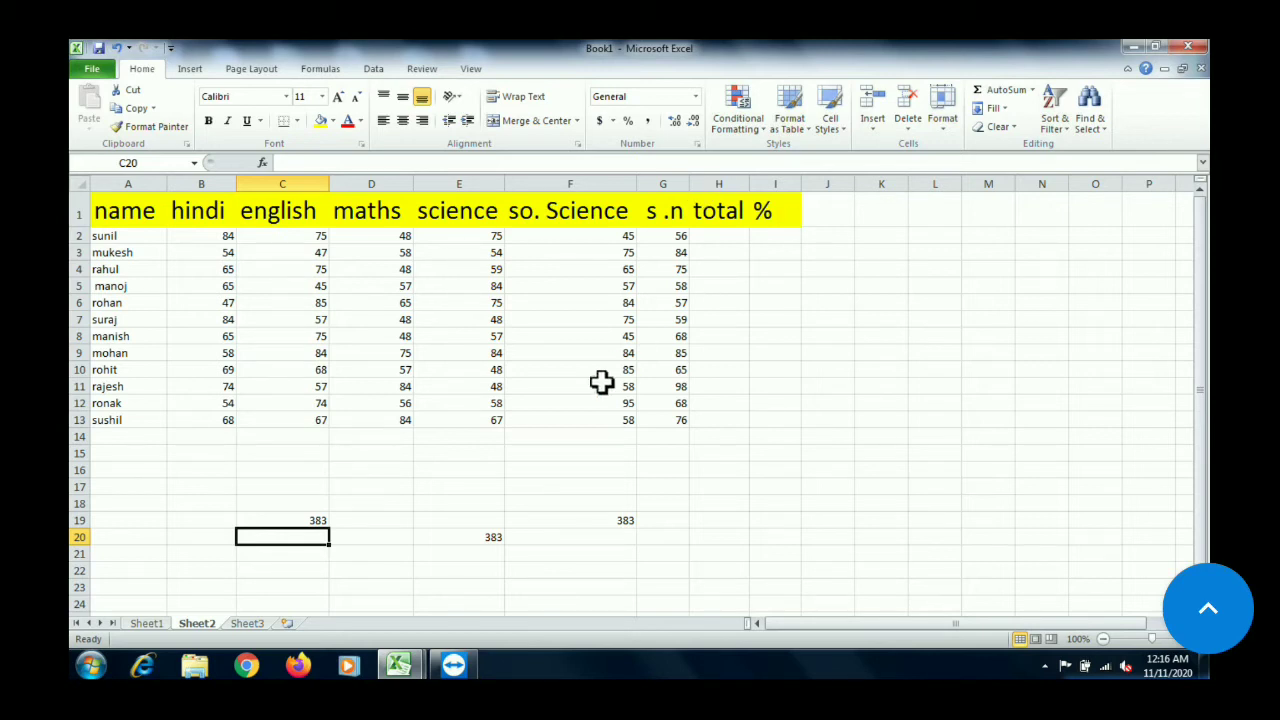
Add the first student's six marks as plain numbers in D21 with the formula =84+75+48+75+45+56
double_click(349, 549)
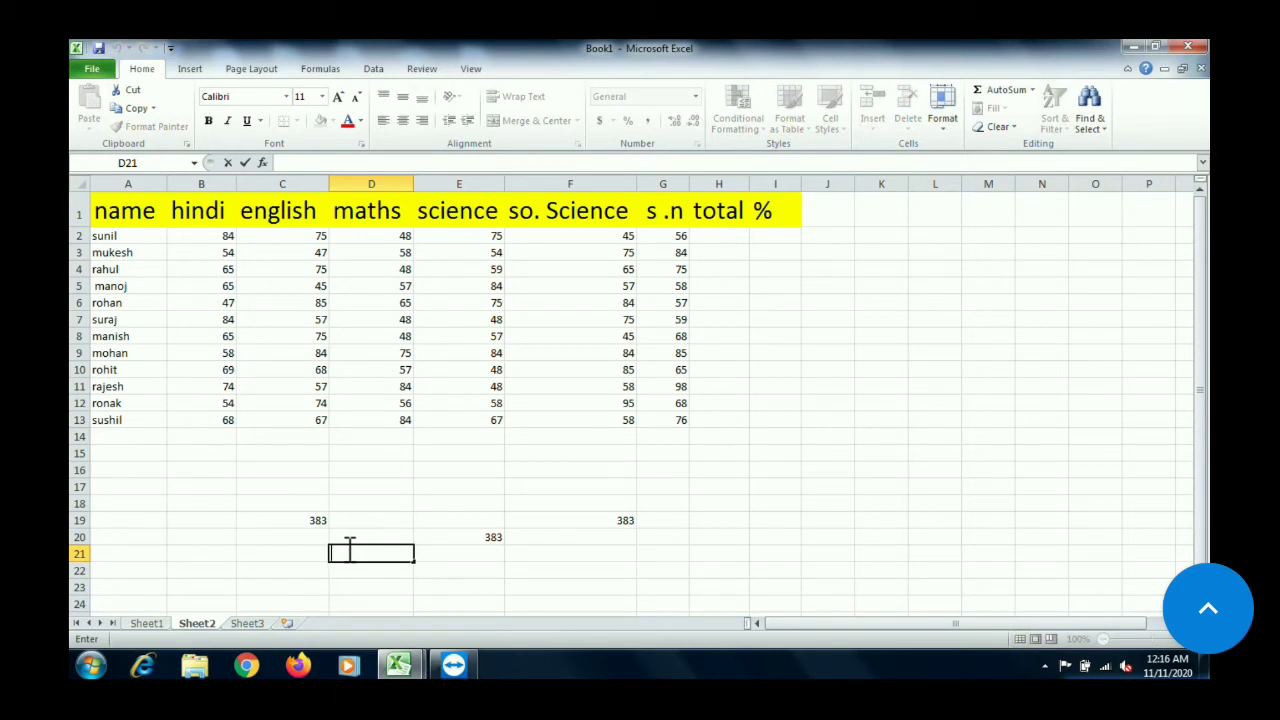
type("=")
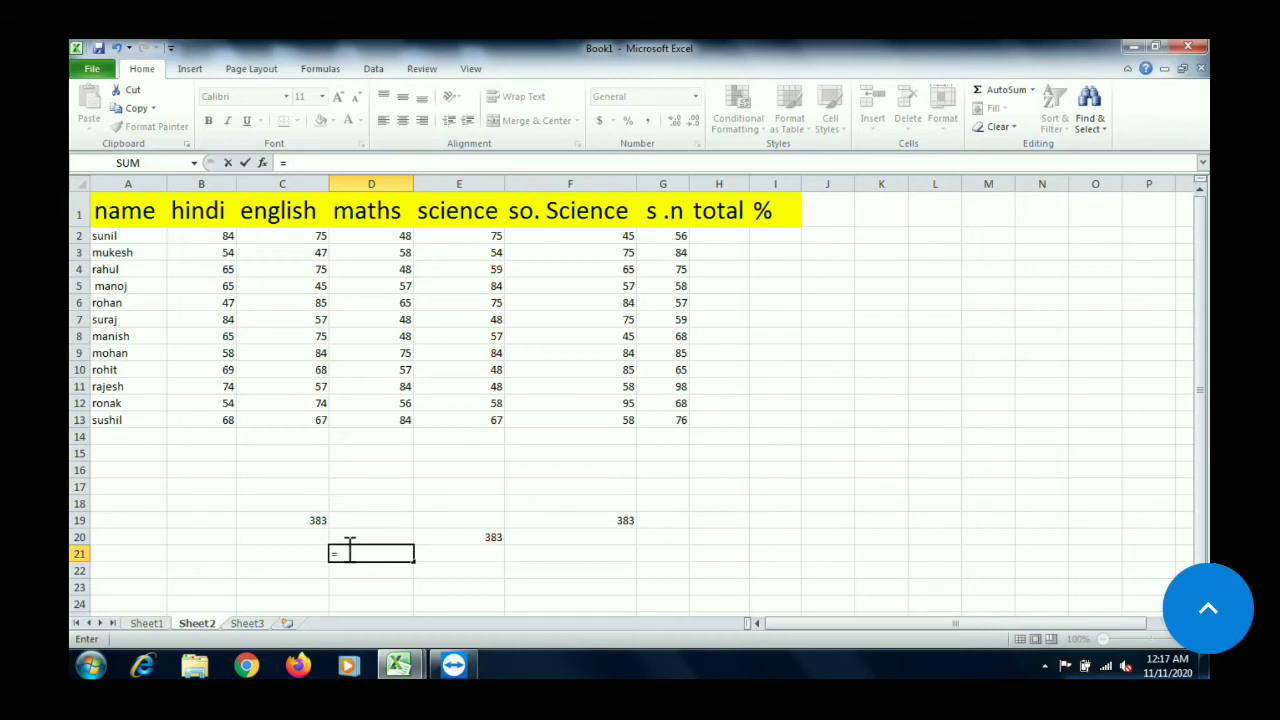
type("84+75+48")
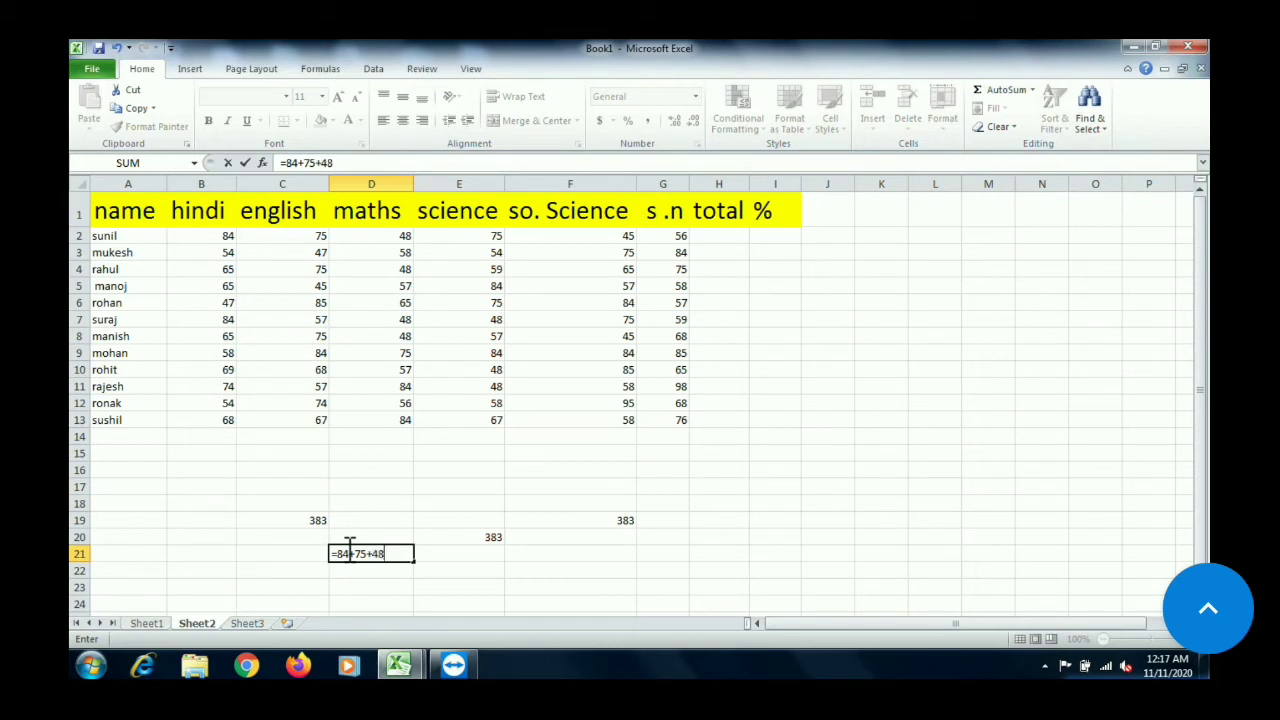
type("+75+45+56")
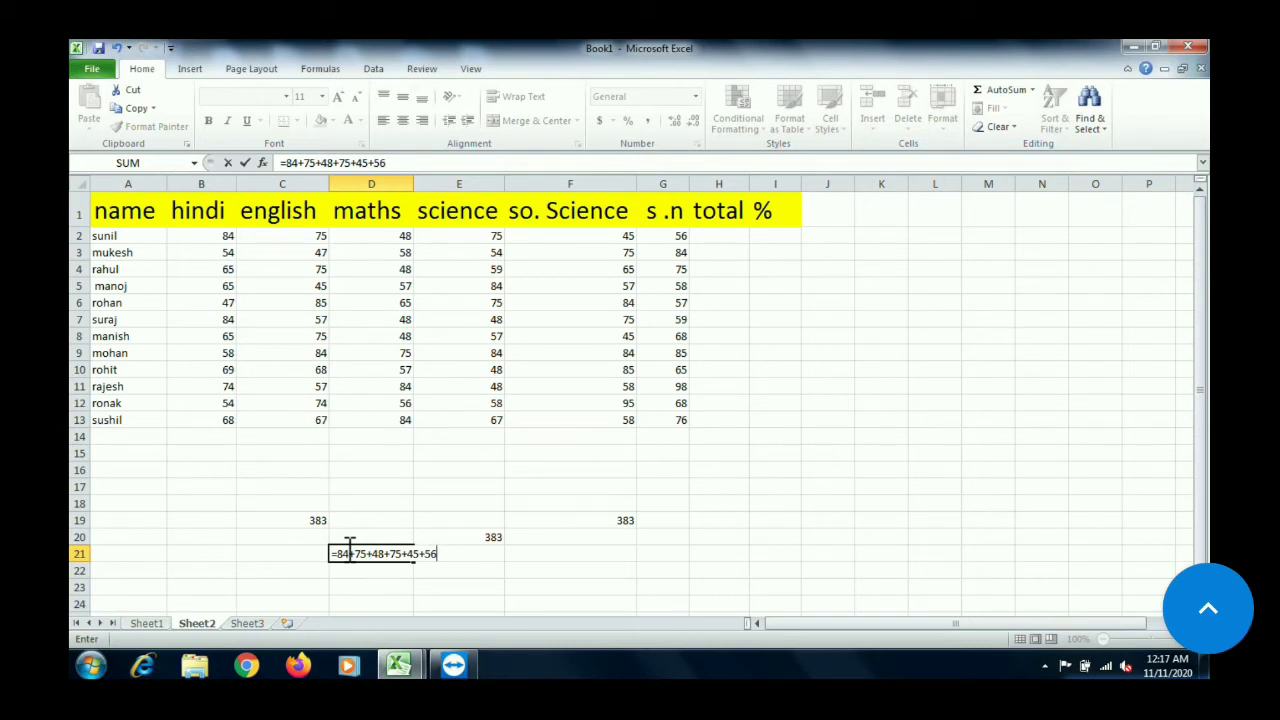
key("Return")
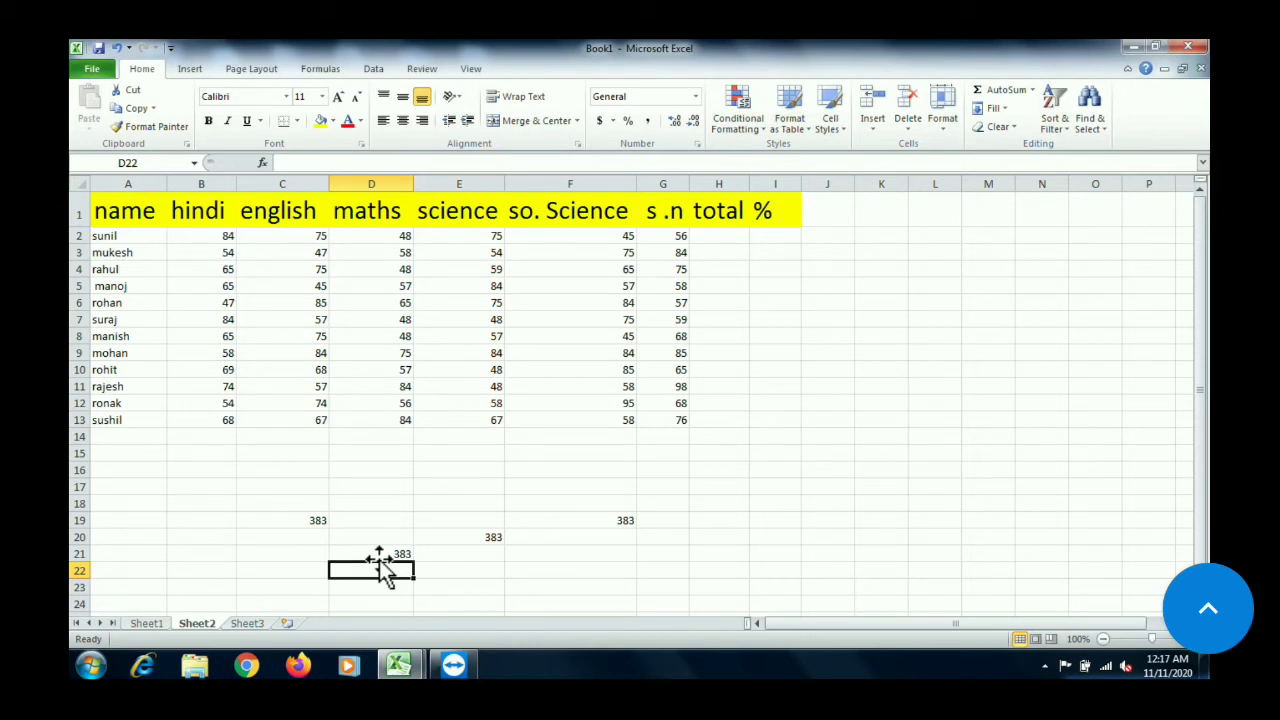
Review the formulas behind the totals in C19, E20, F19 and D21, and change the first student's hindi mark in B2 to 78
left_click(295, 517)
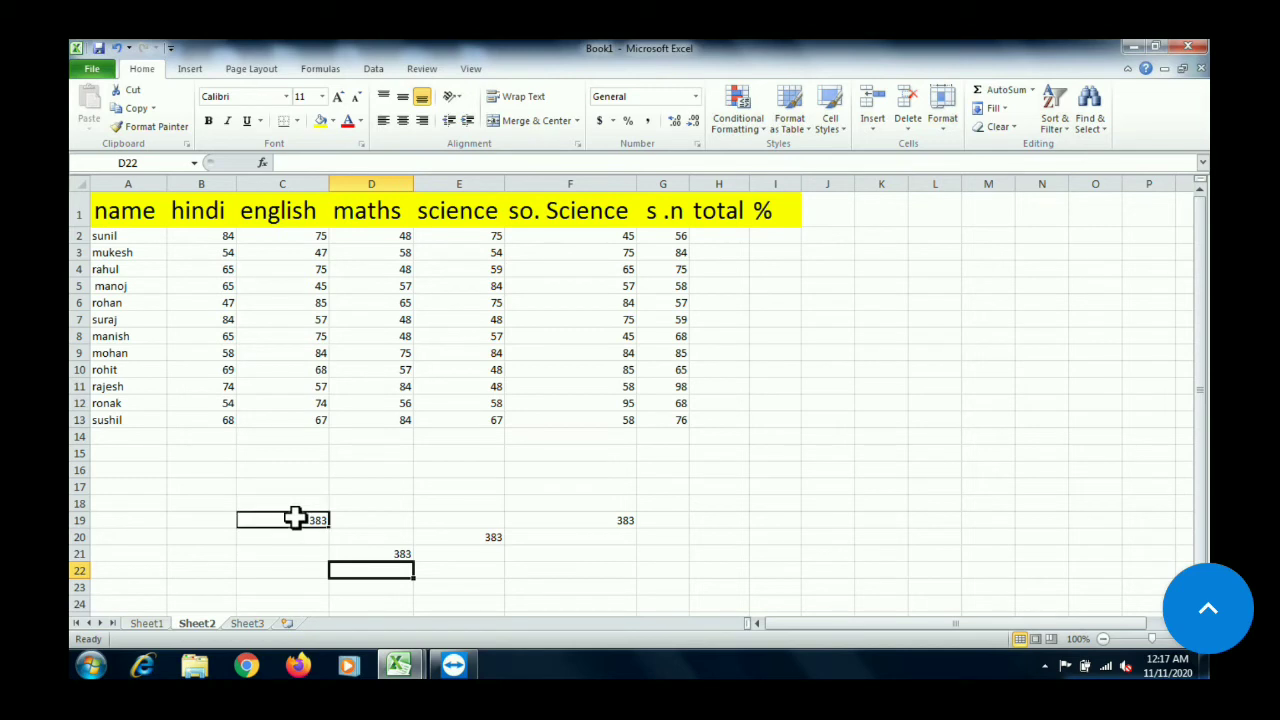
left_click(470, 537)
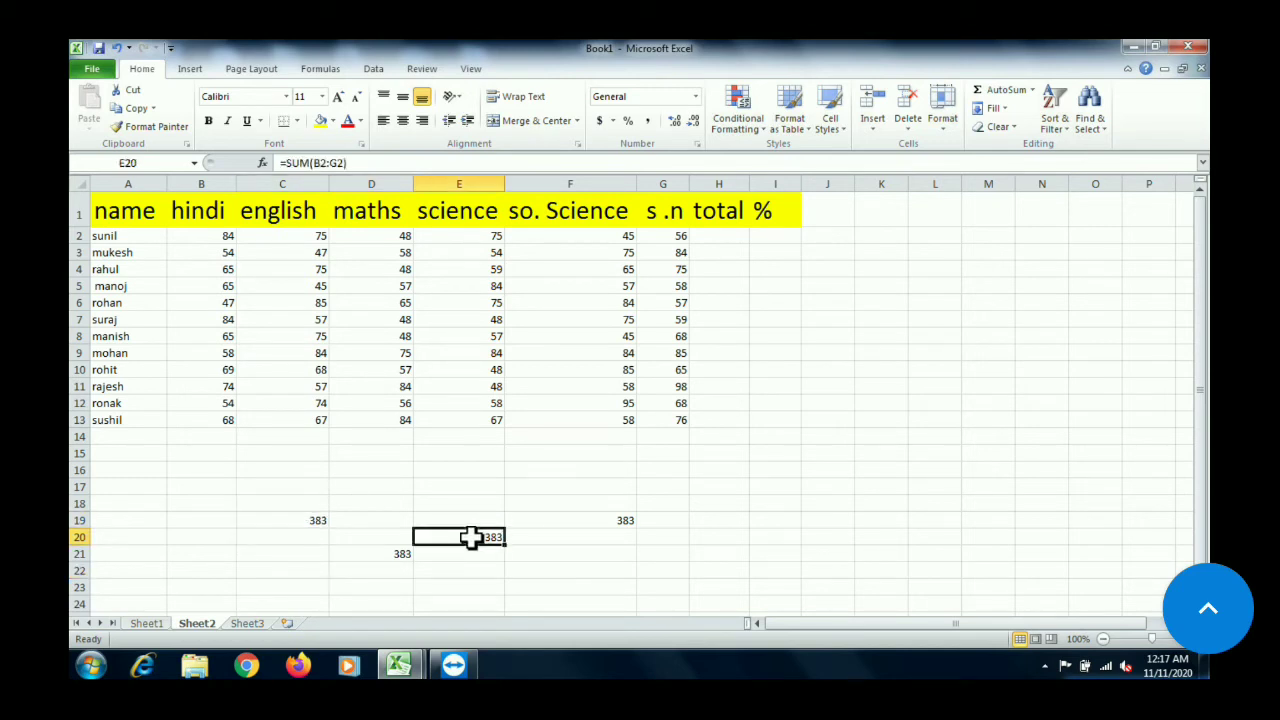
left_click(605, 513)
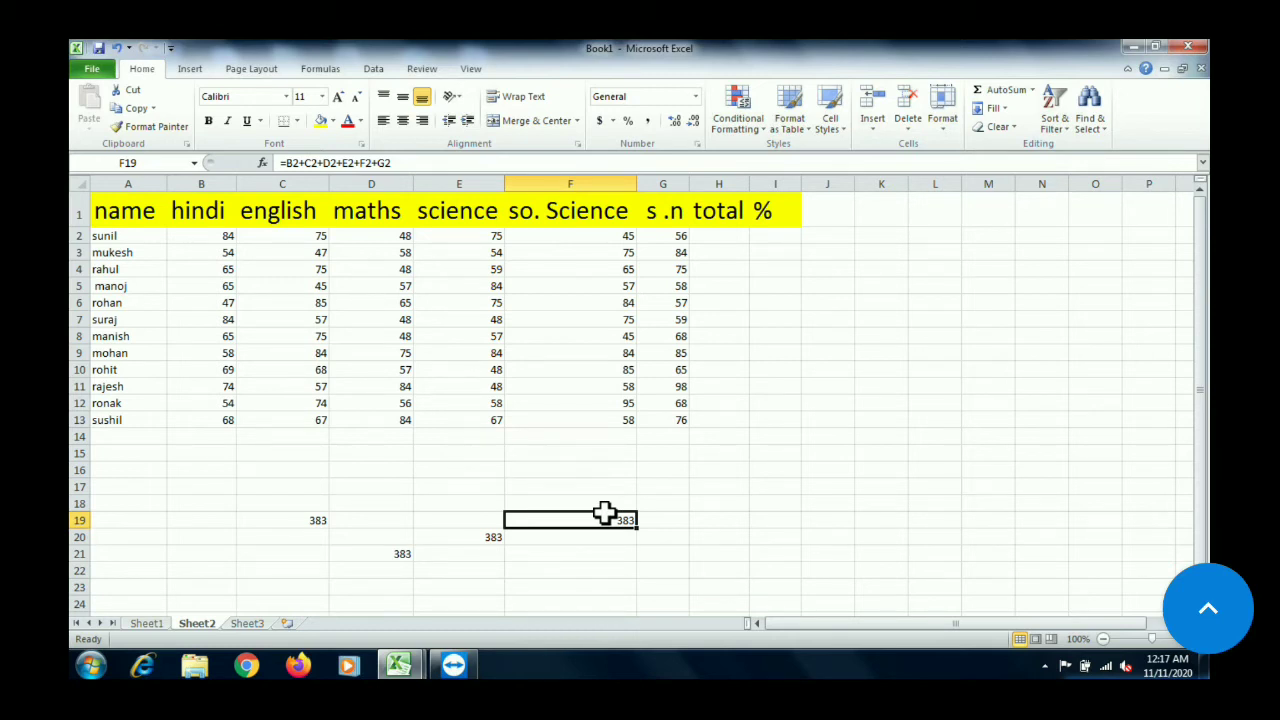
left_click(374, 552)
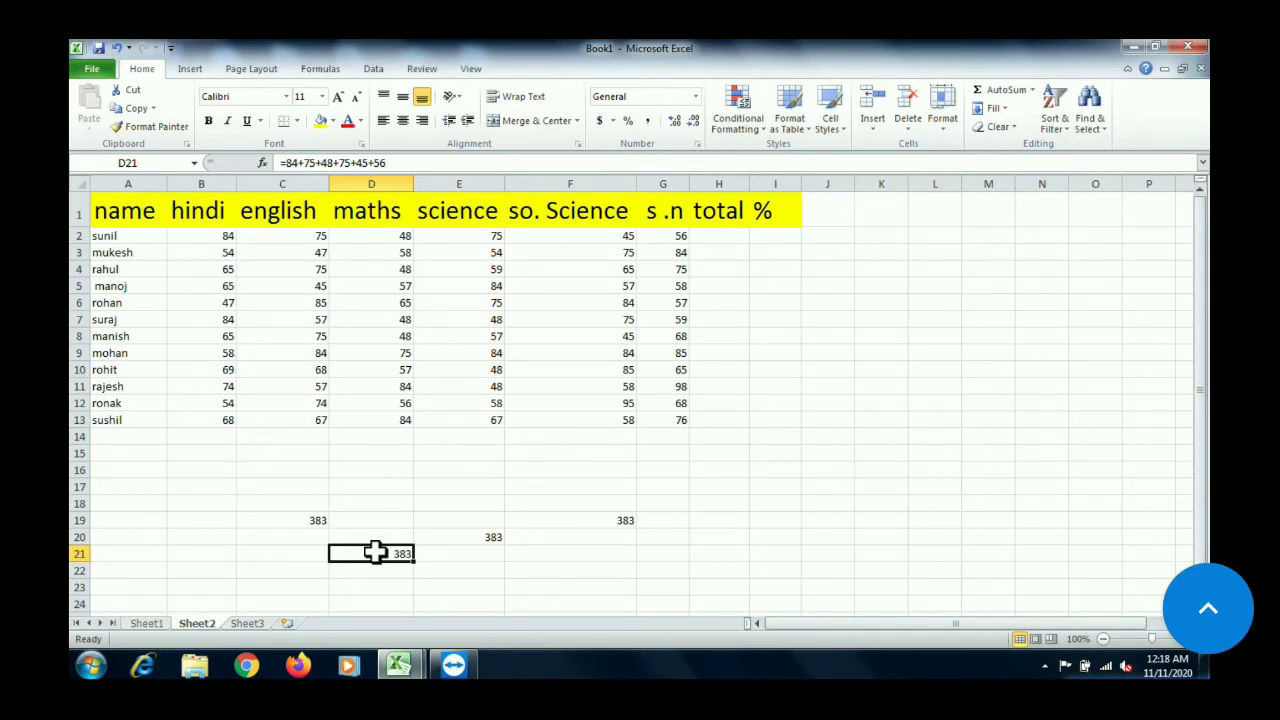
left_click(200, 233)
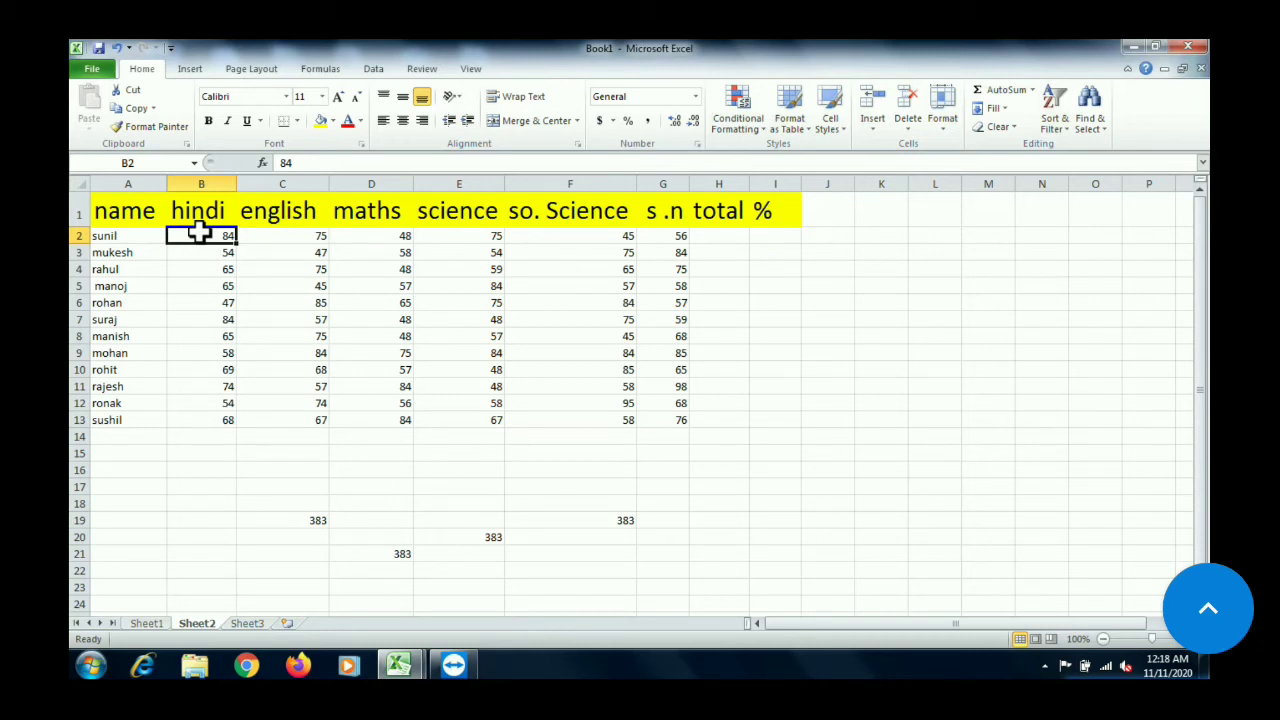
type("78")
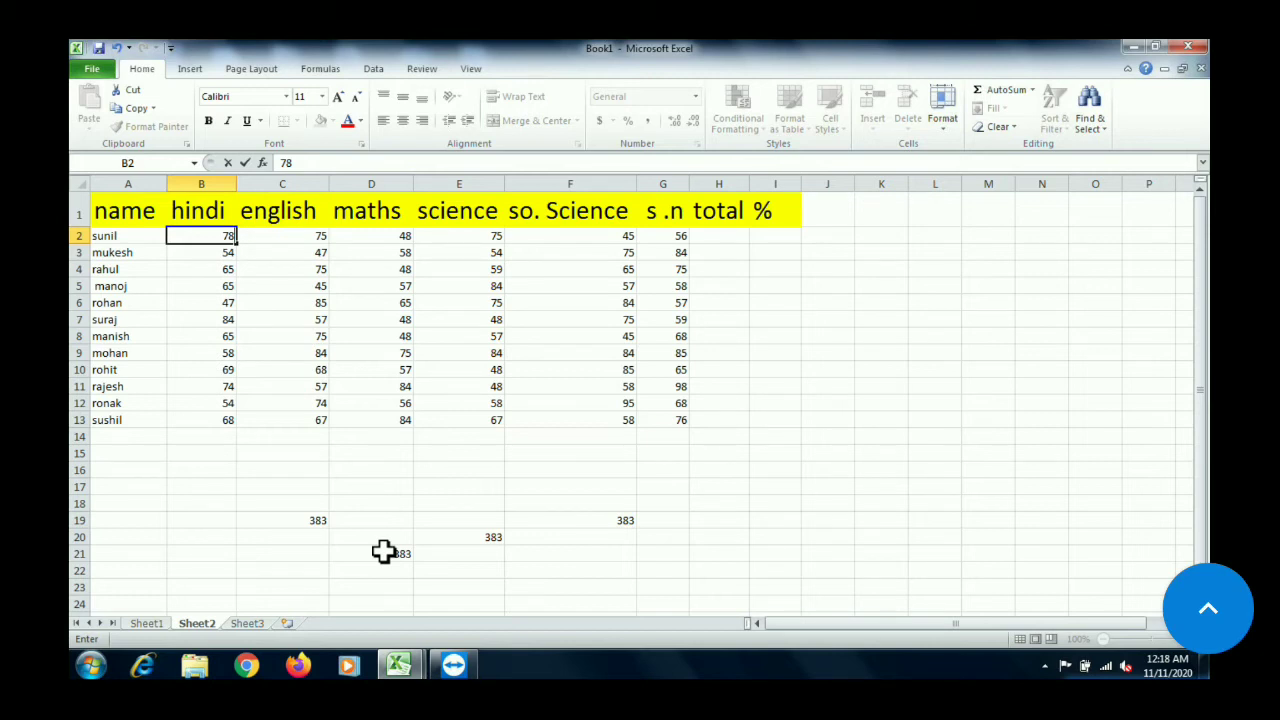
key("Return")
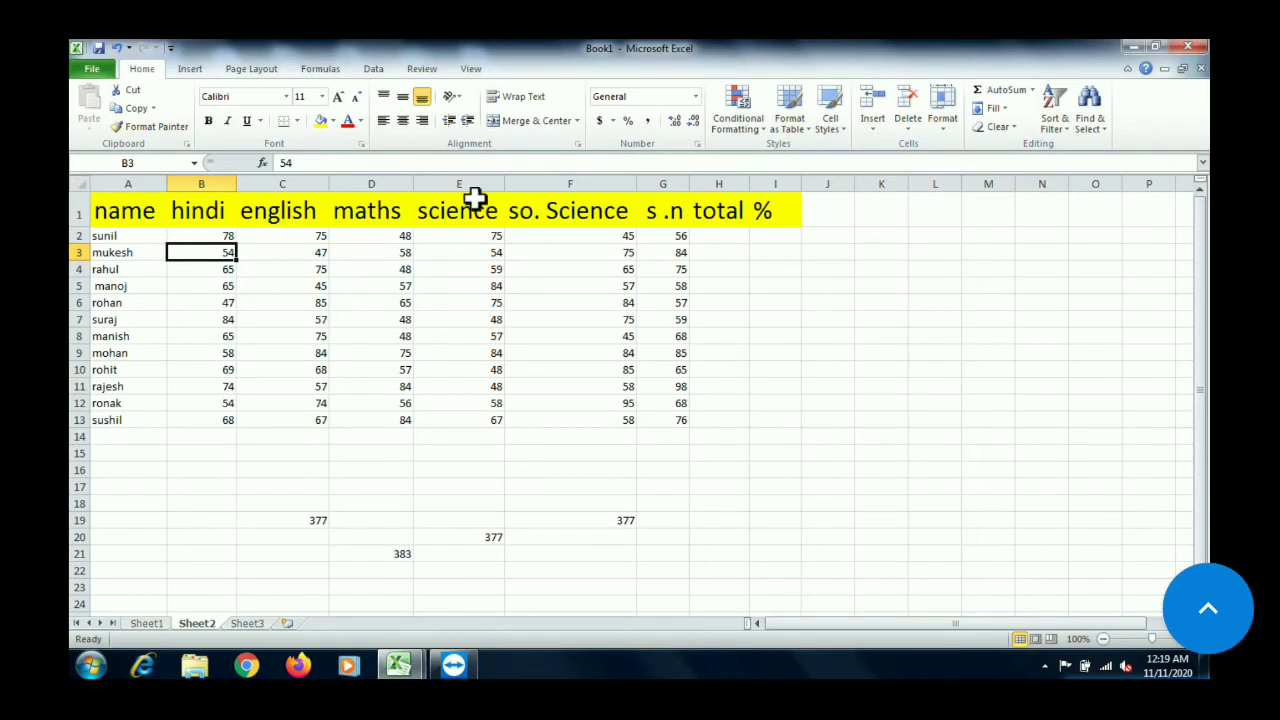
Total the first student's marks in H2 with =sum(B2:G2), picking the range from the table
left_click(720, 240)
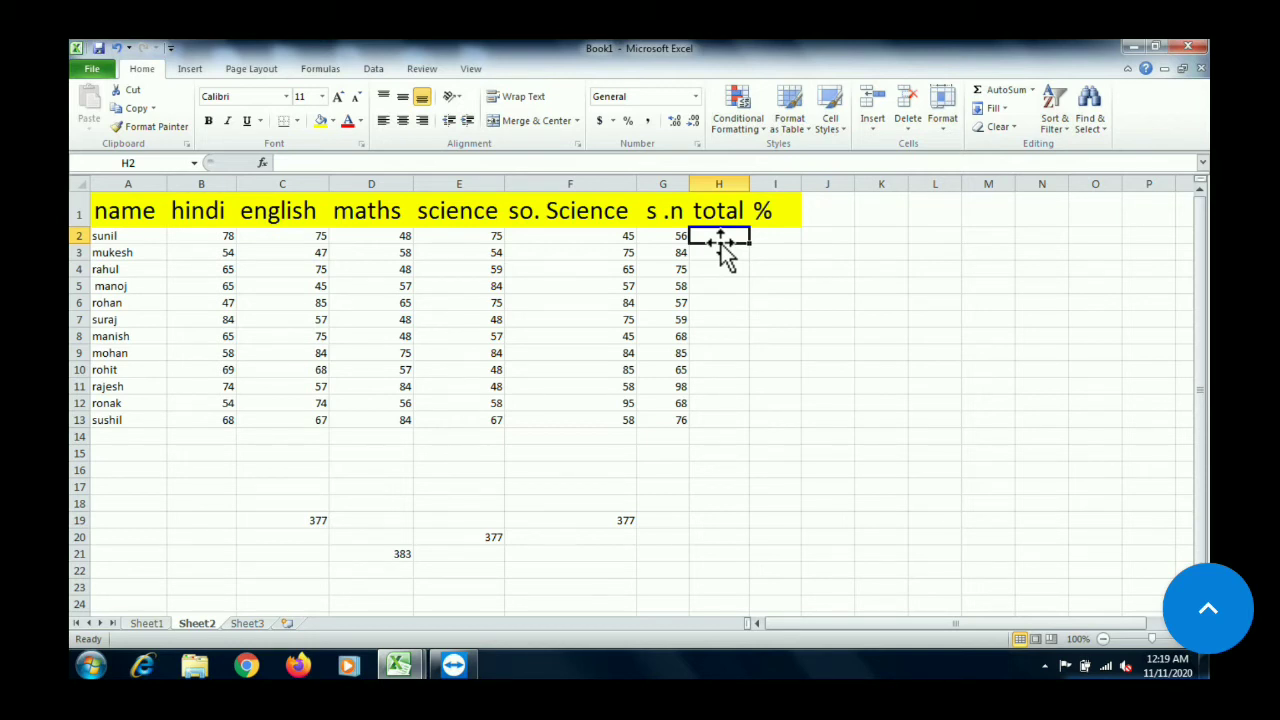
type("=sum")
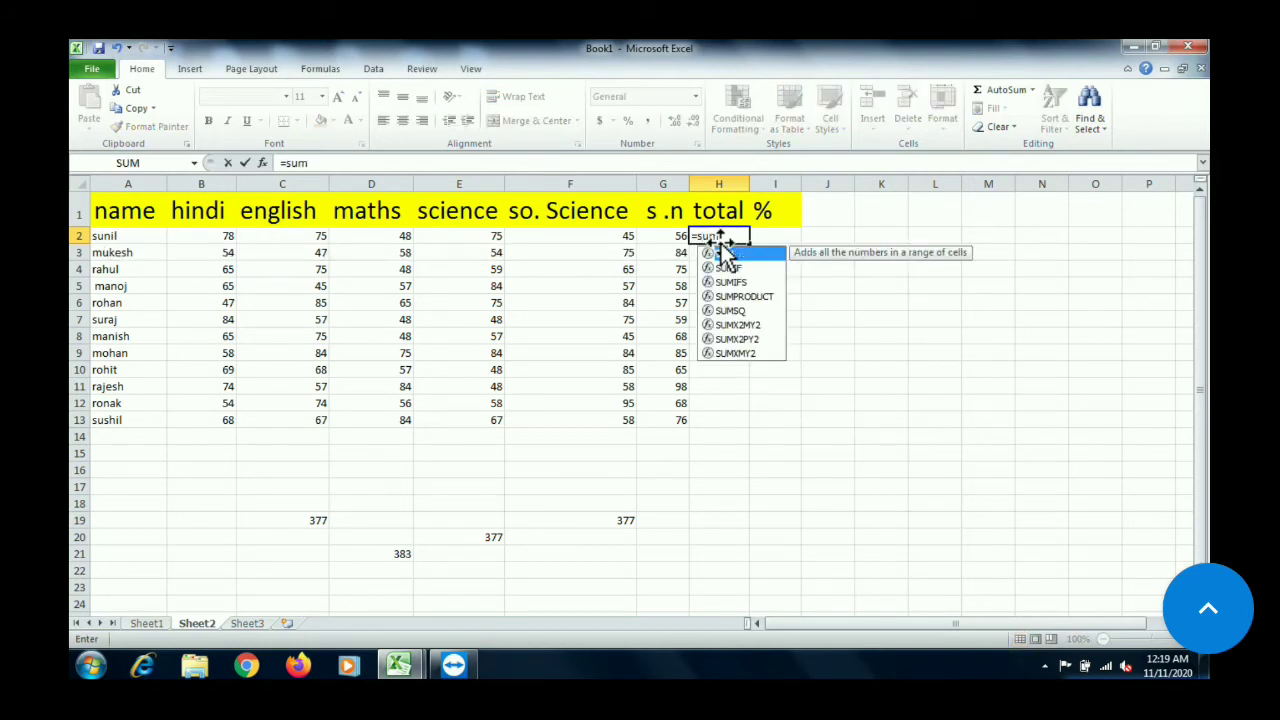
type("(")
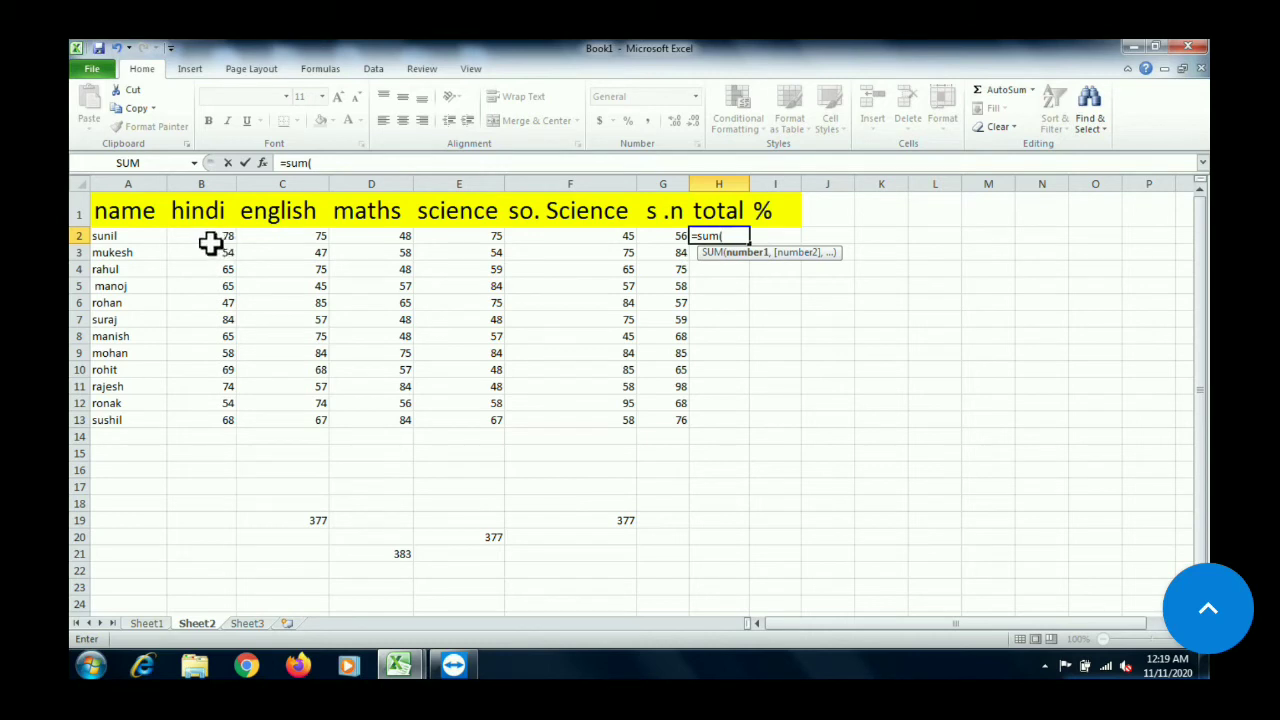
left_click_drag(210, 243, 652, 236)
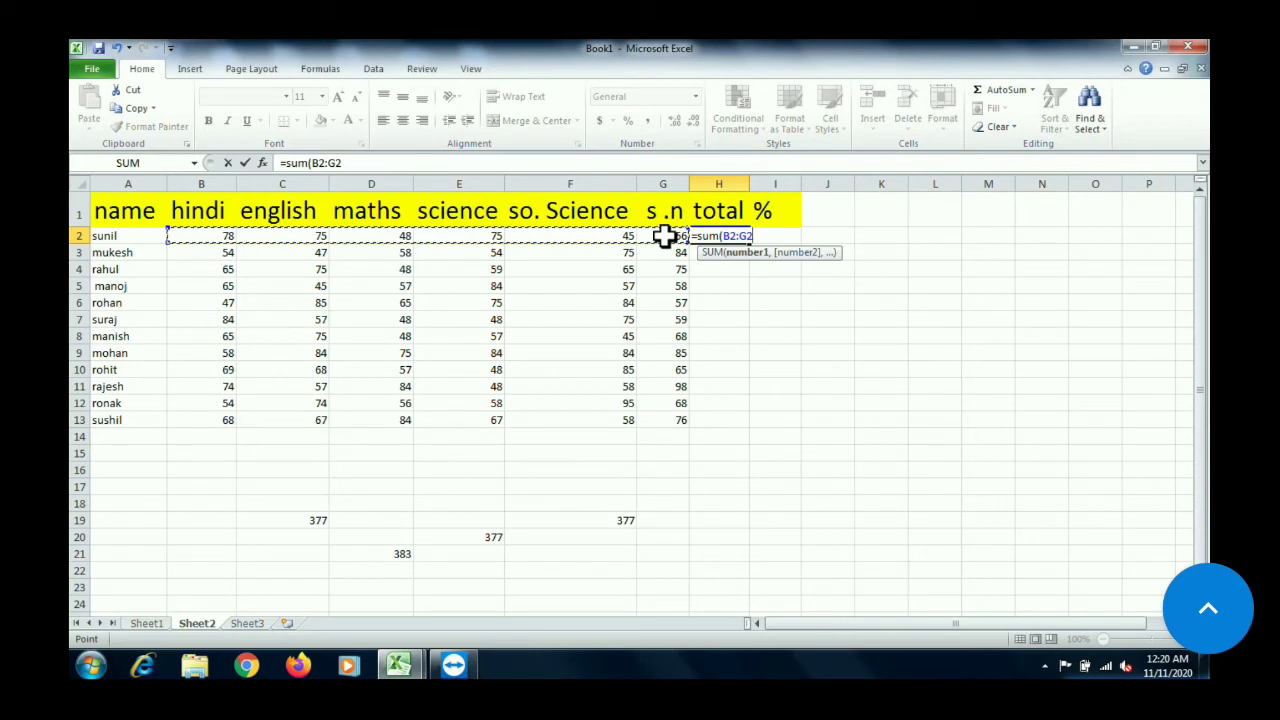
type(")")
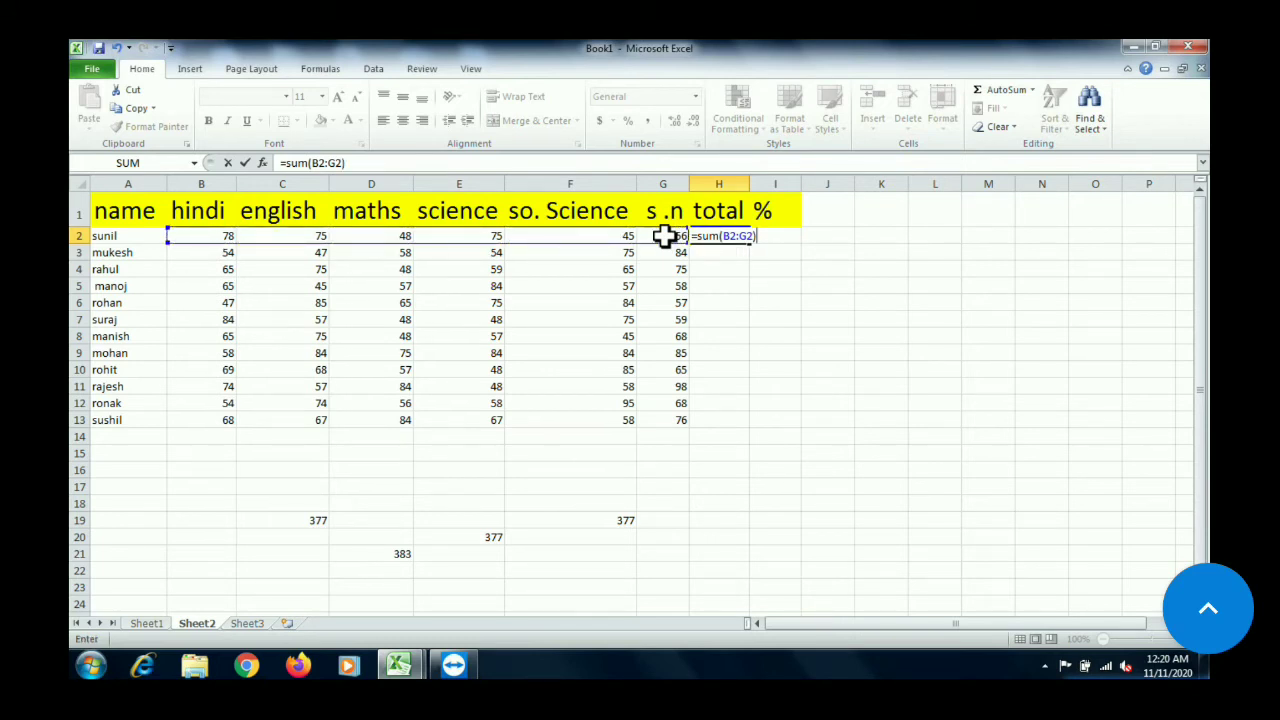
key("Return")
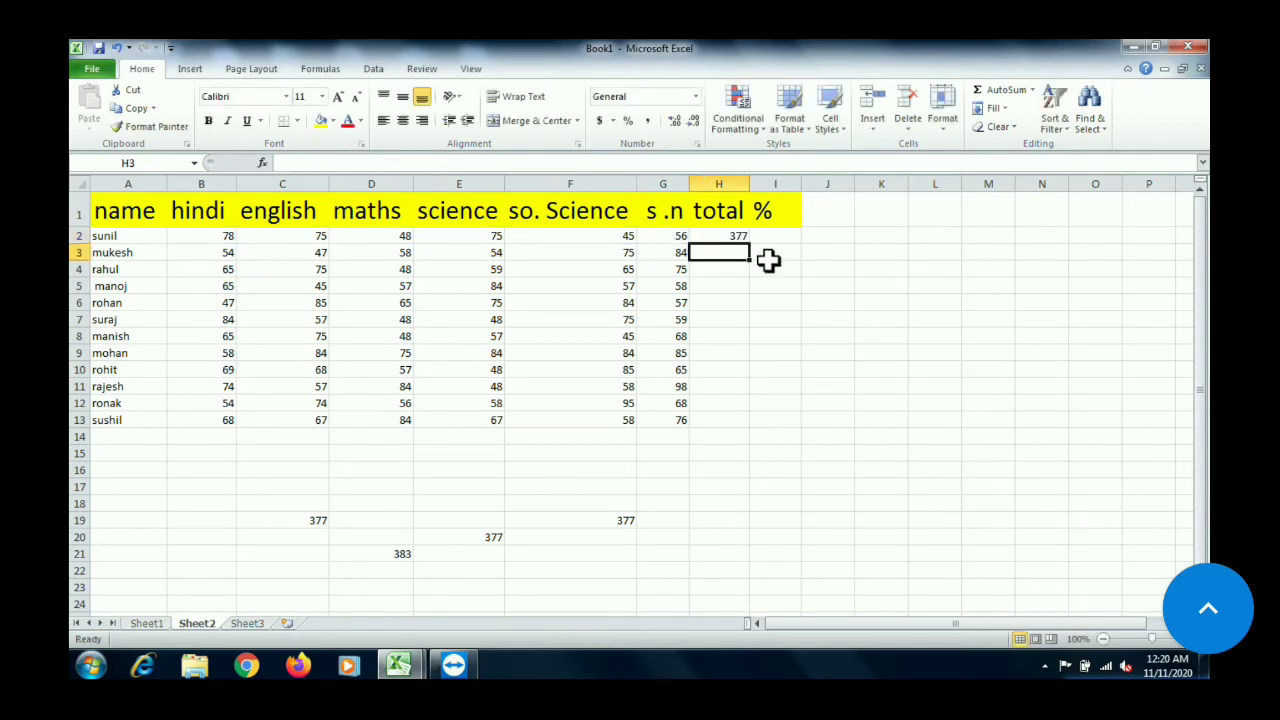
left_click(722, 234)
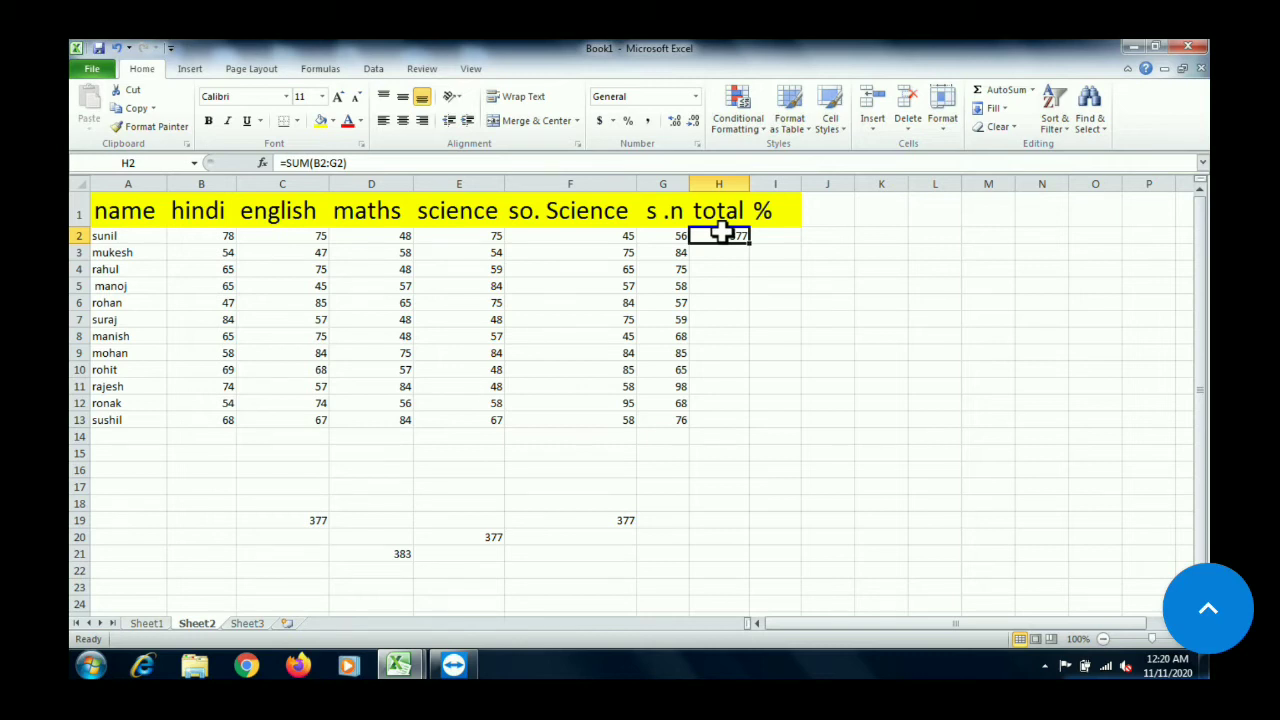
Total the second student's marks B3:G3 in H3 with AutoSum and fill the formula down to H13
left_click(730, 252)
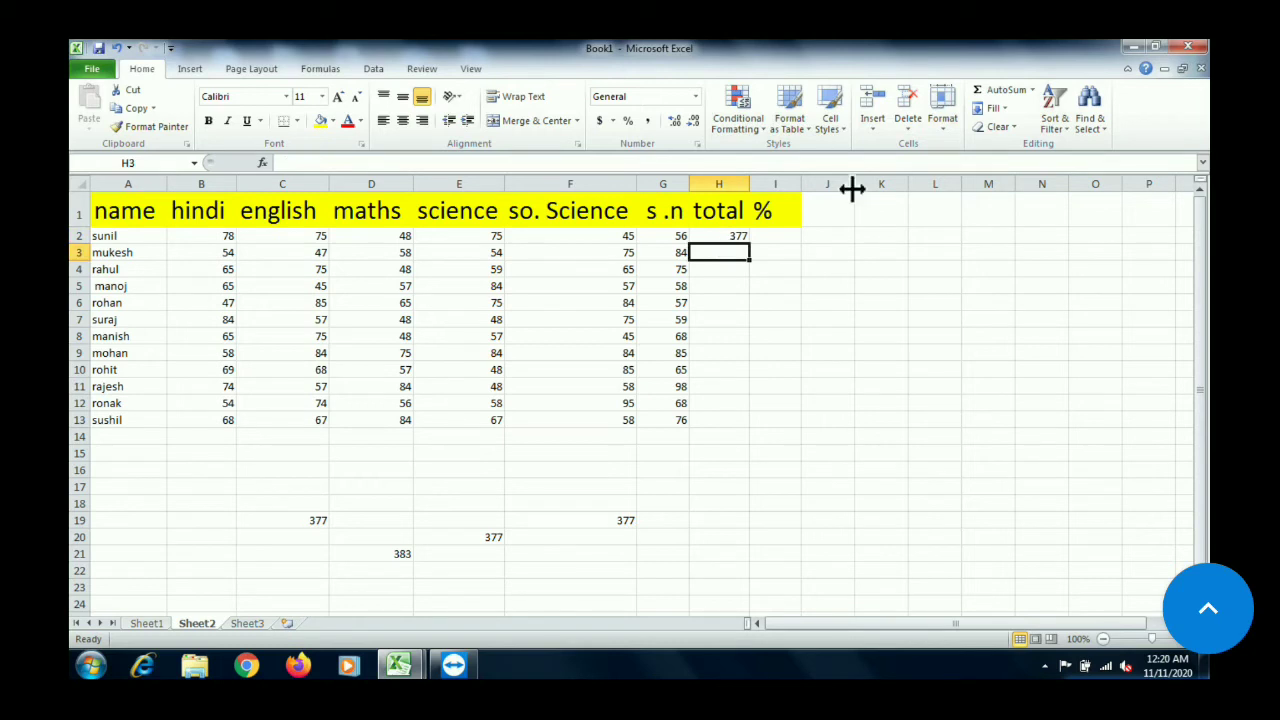
left_click(1000, 95)
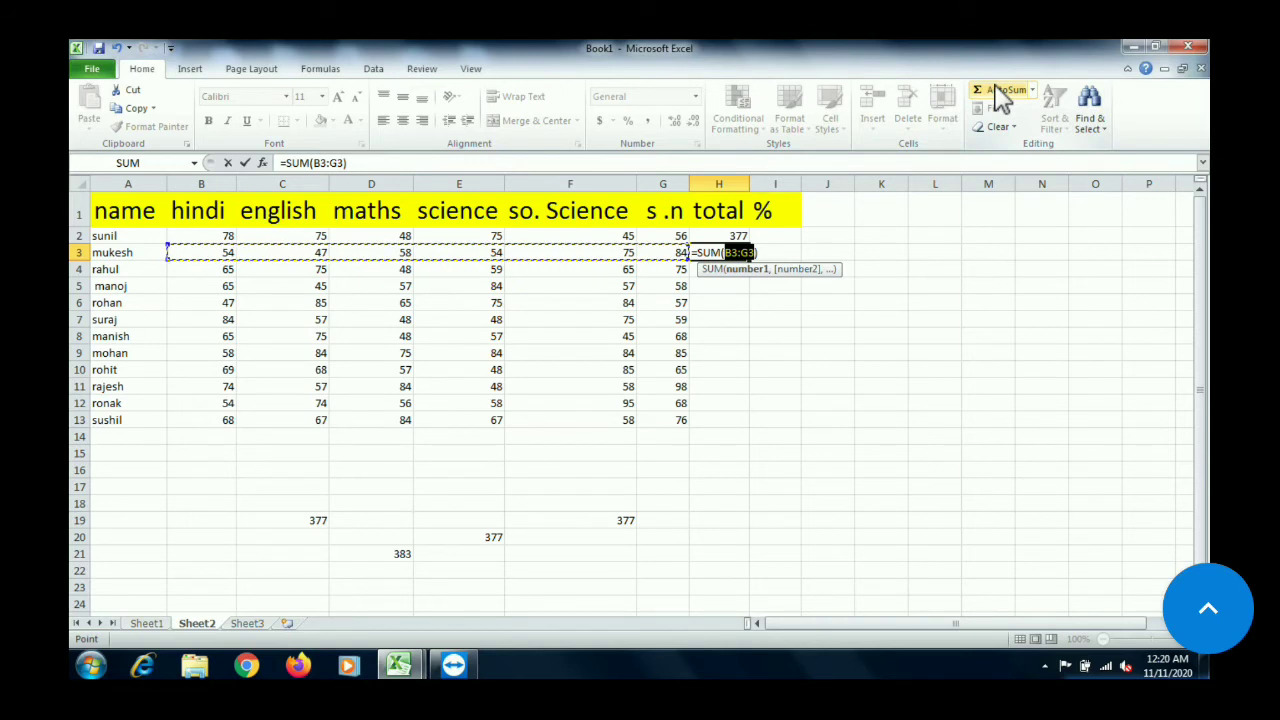
key("Return")
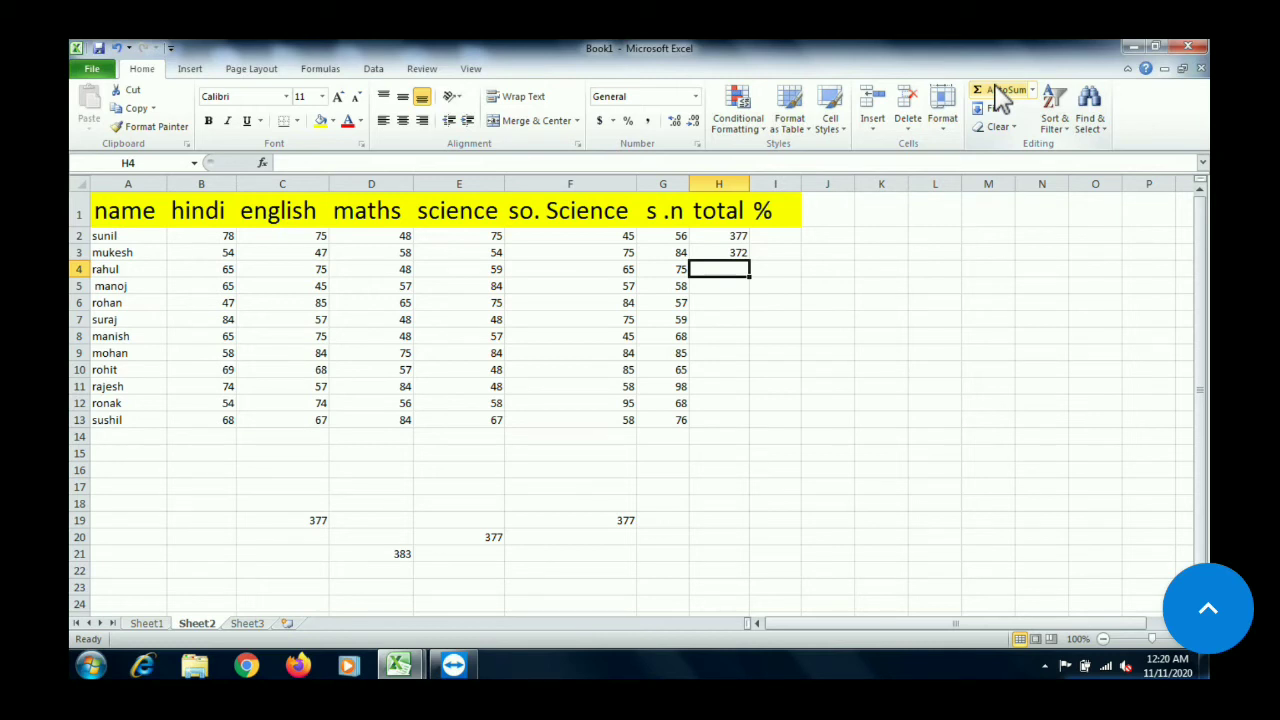
left_click(731, 251)
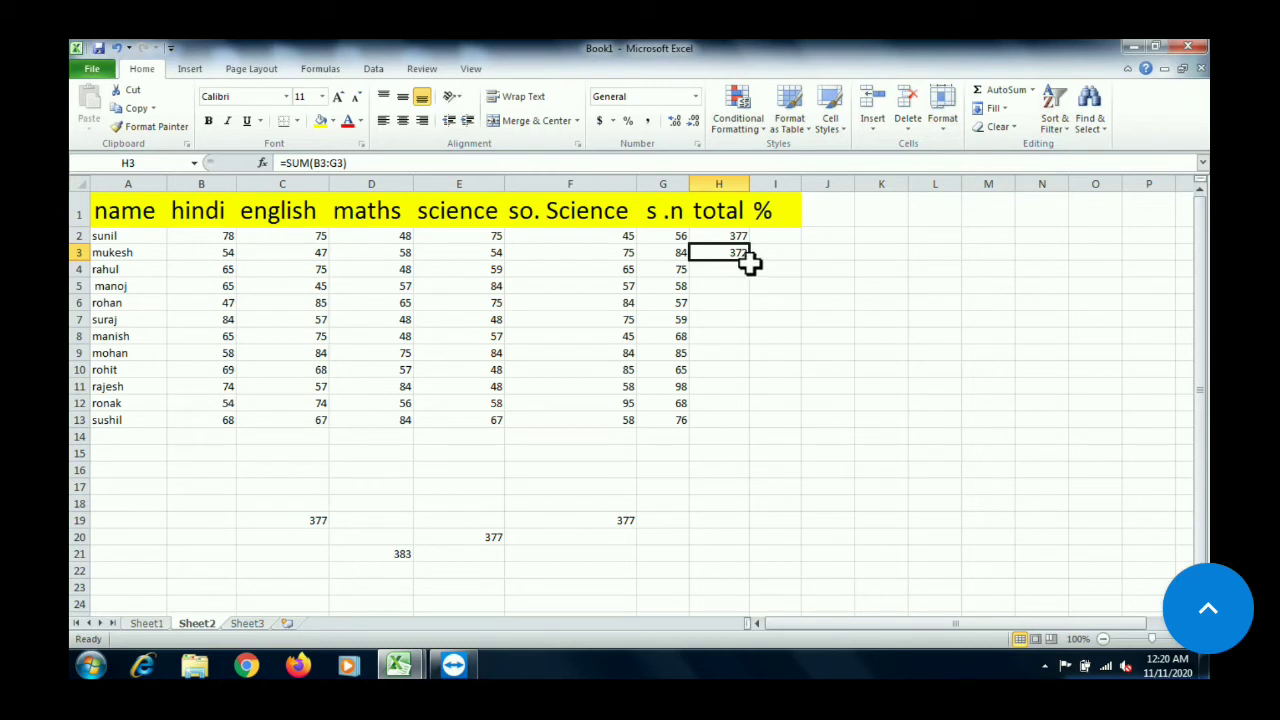
left_click_drag(752, 262, 754, 428)
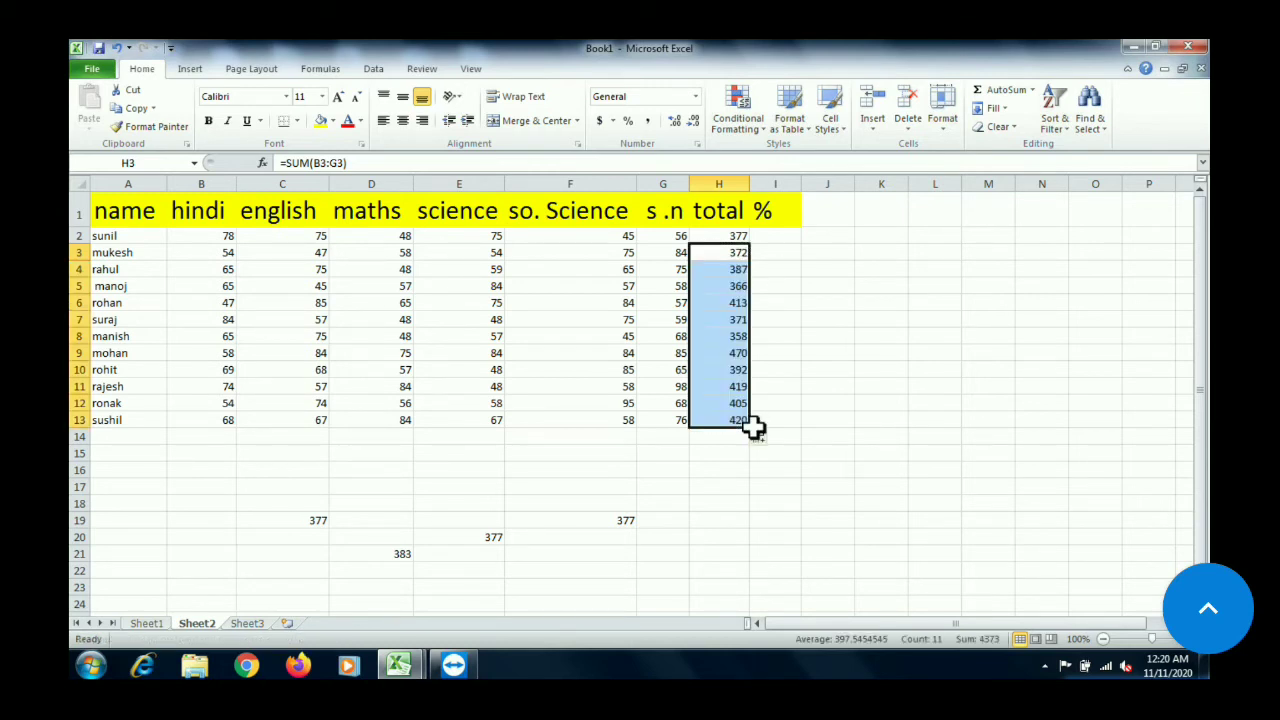
Examine the total formulas in H6, H2 and H4 and the first and last marks of row 4 in B4 and G4
left_click(718, 302)
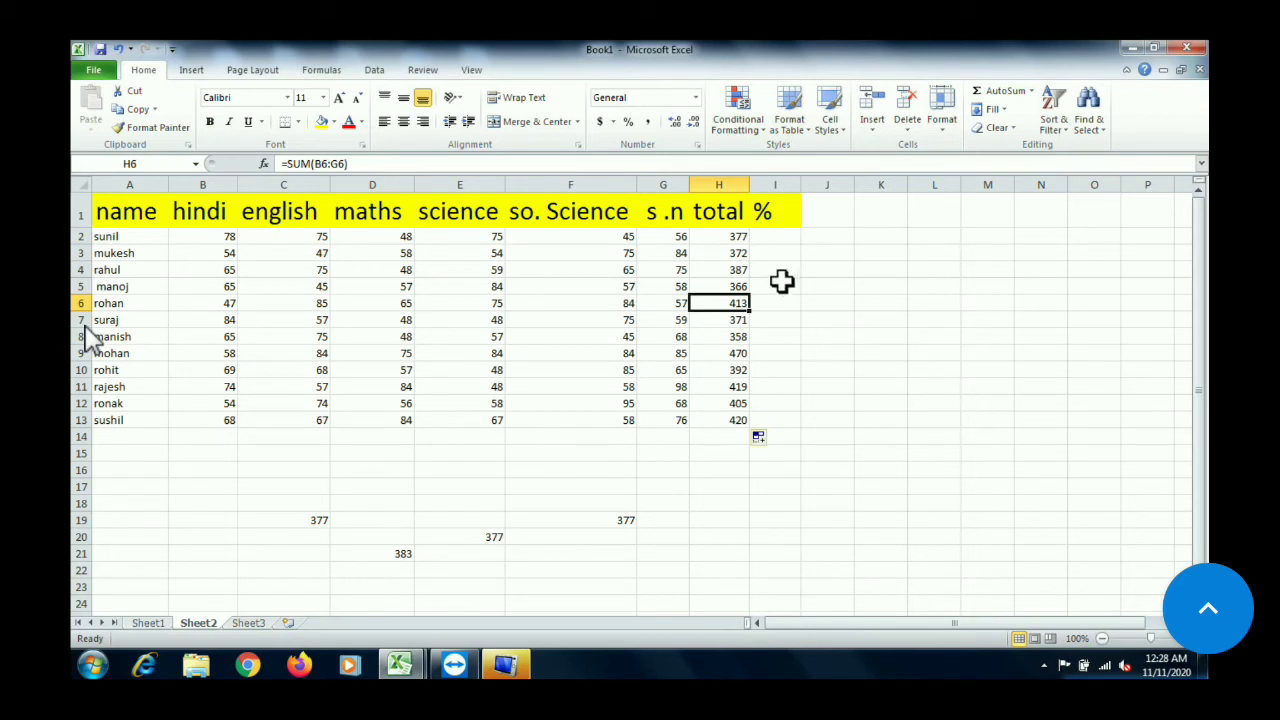
left_click(736, 237)
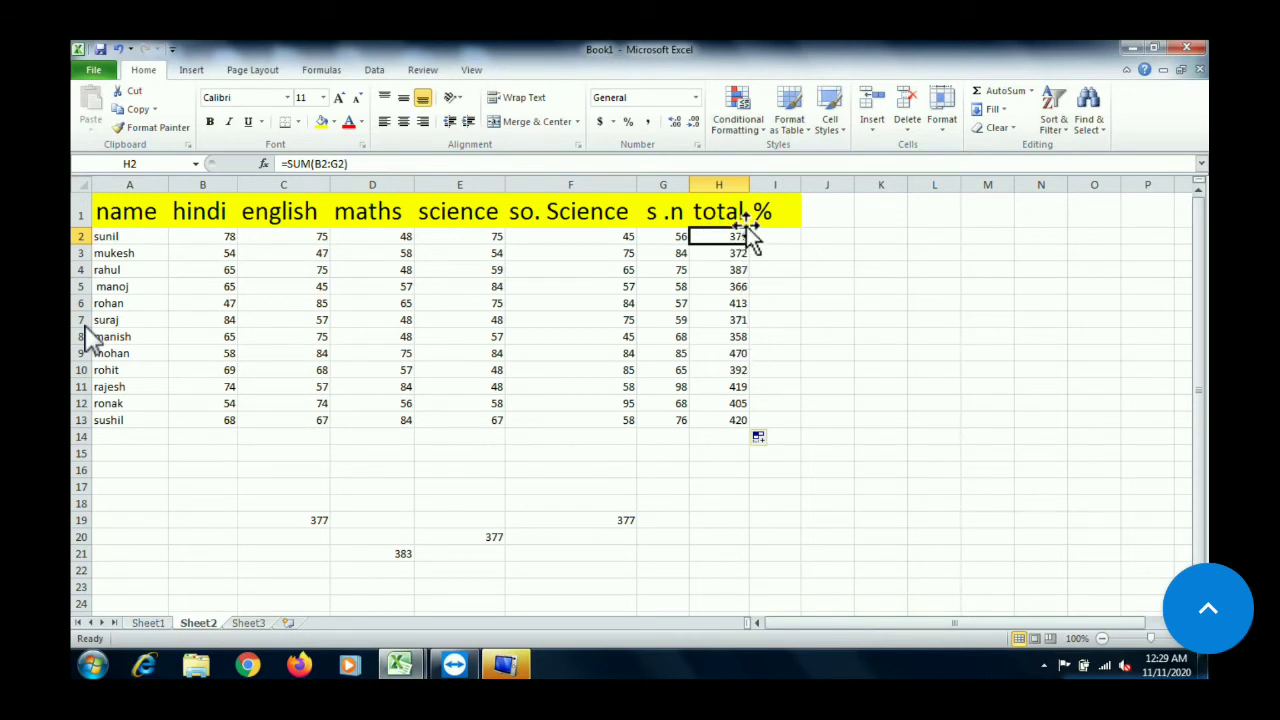
left_click(735, 269)
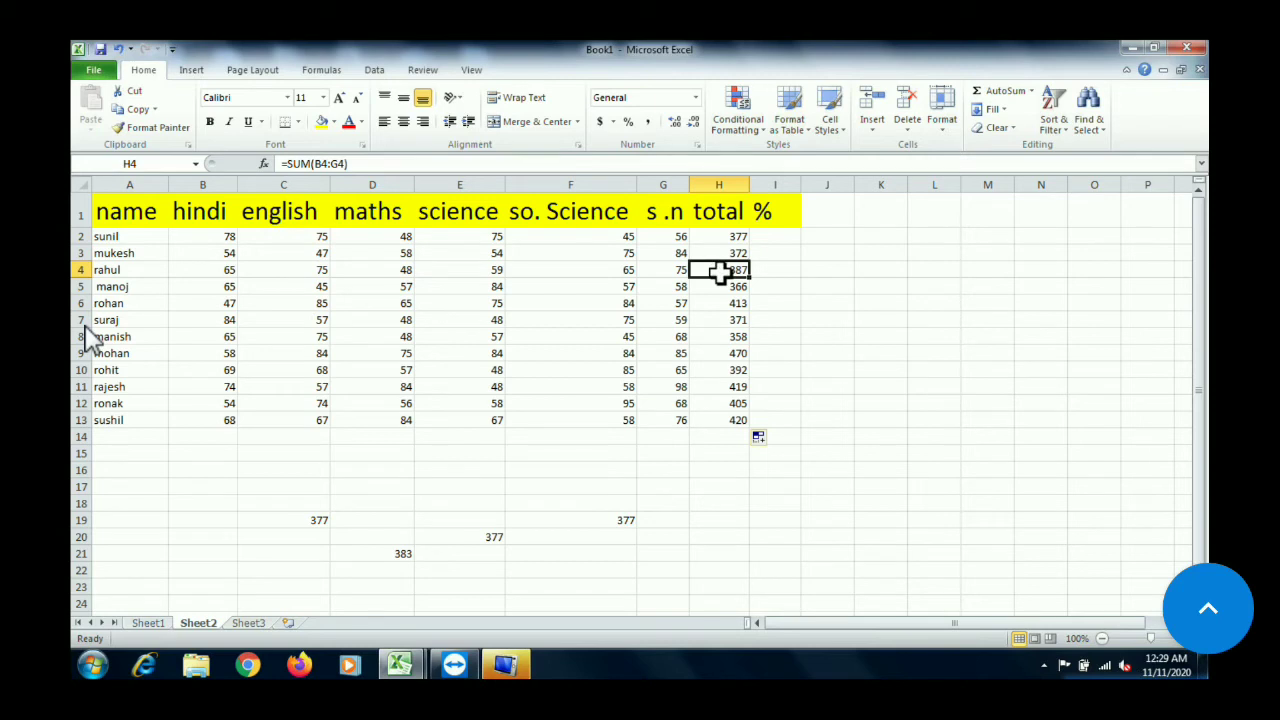
double_click(210, 270)
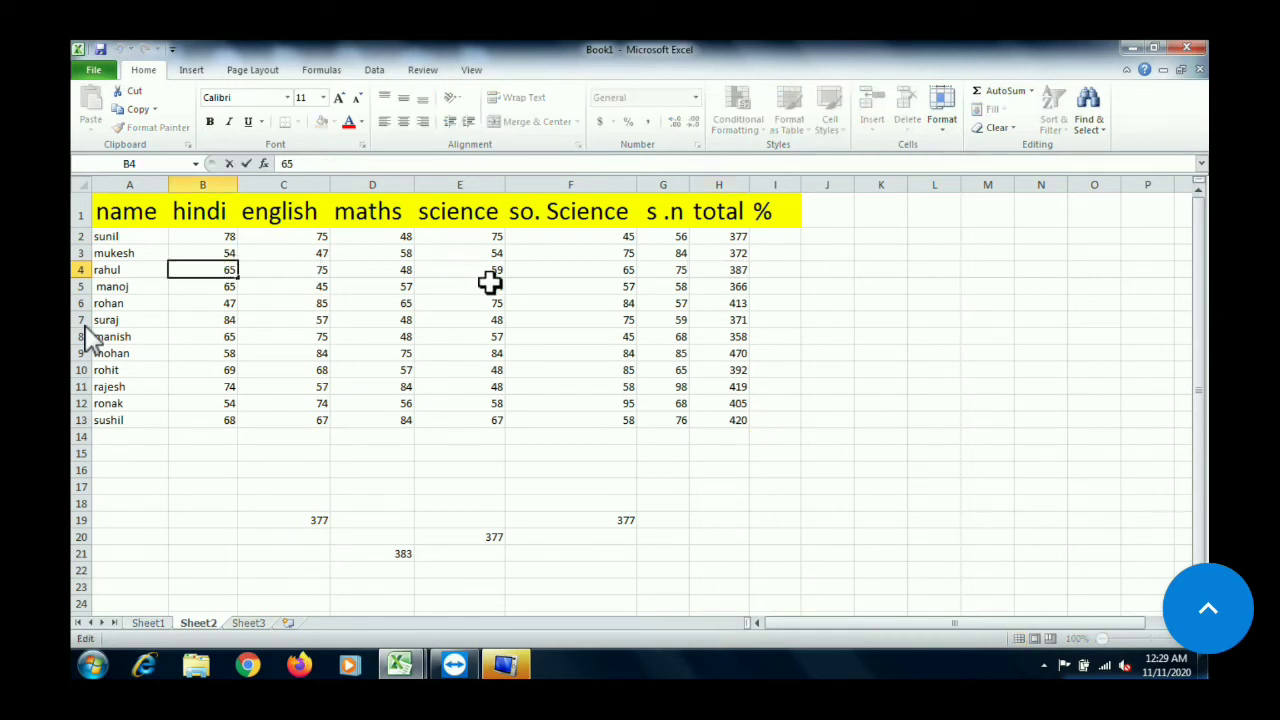
left_click(680, 265)
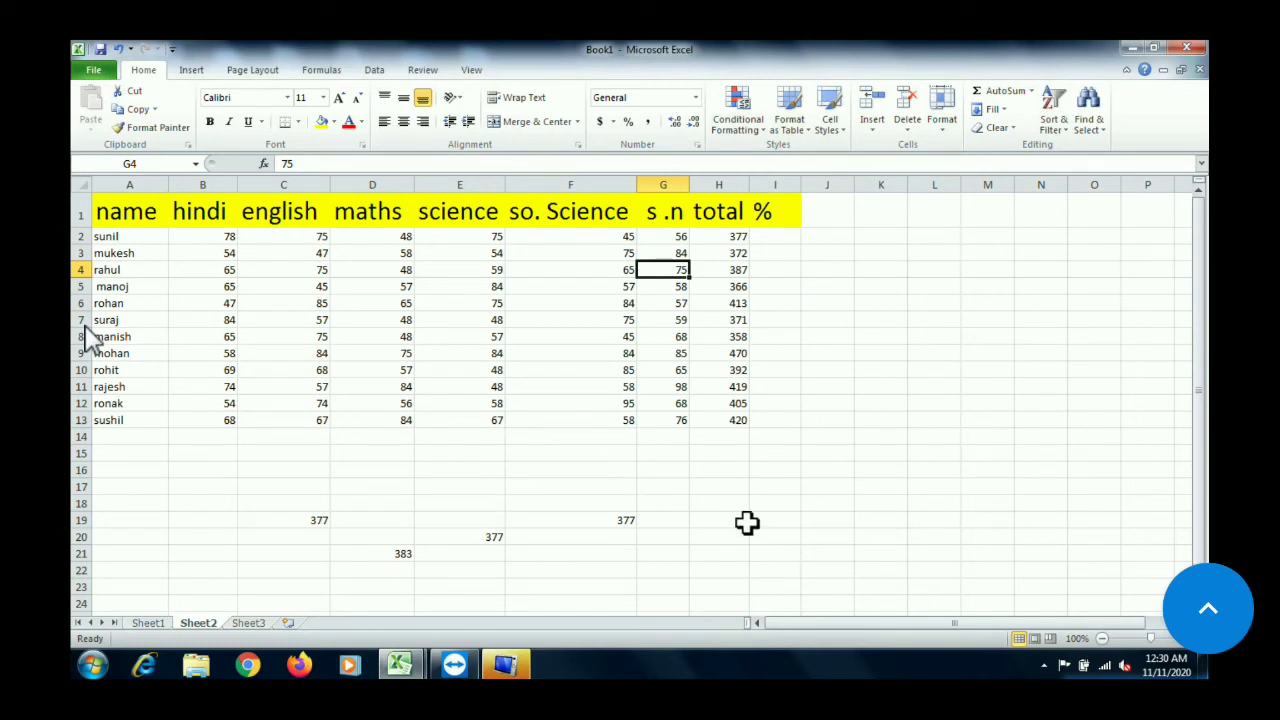
left_click(706, 471)
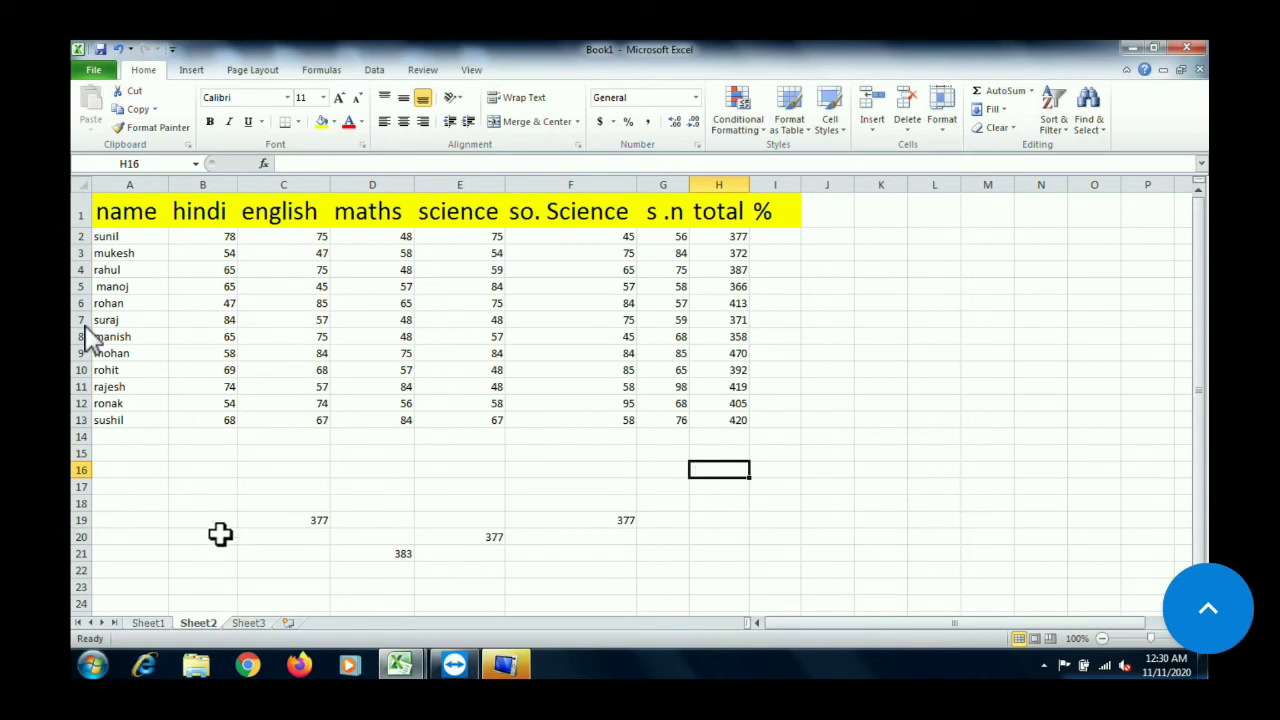
Subtract the total in E20 from the one in D21 with the formula =D21-E20 in C22, and recheck its cell references
left_click(242, 567)
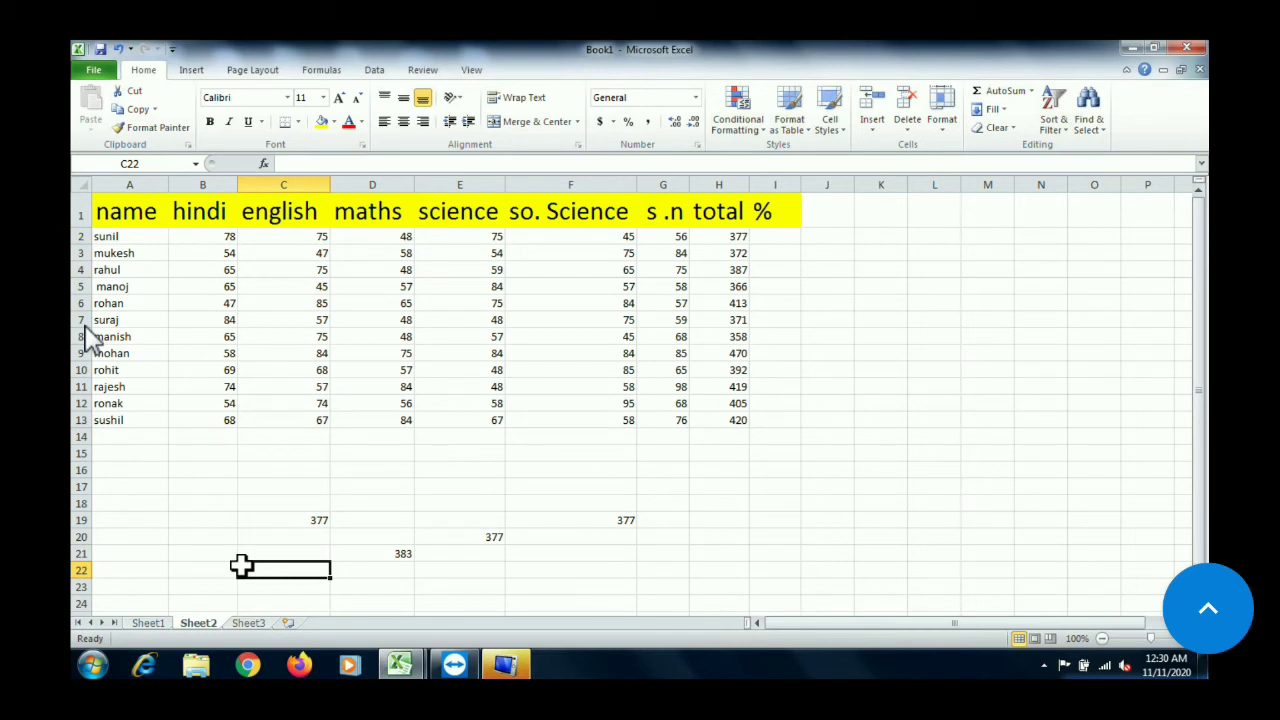
type("=")
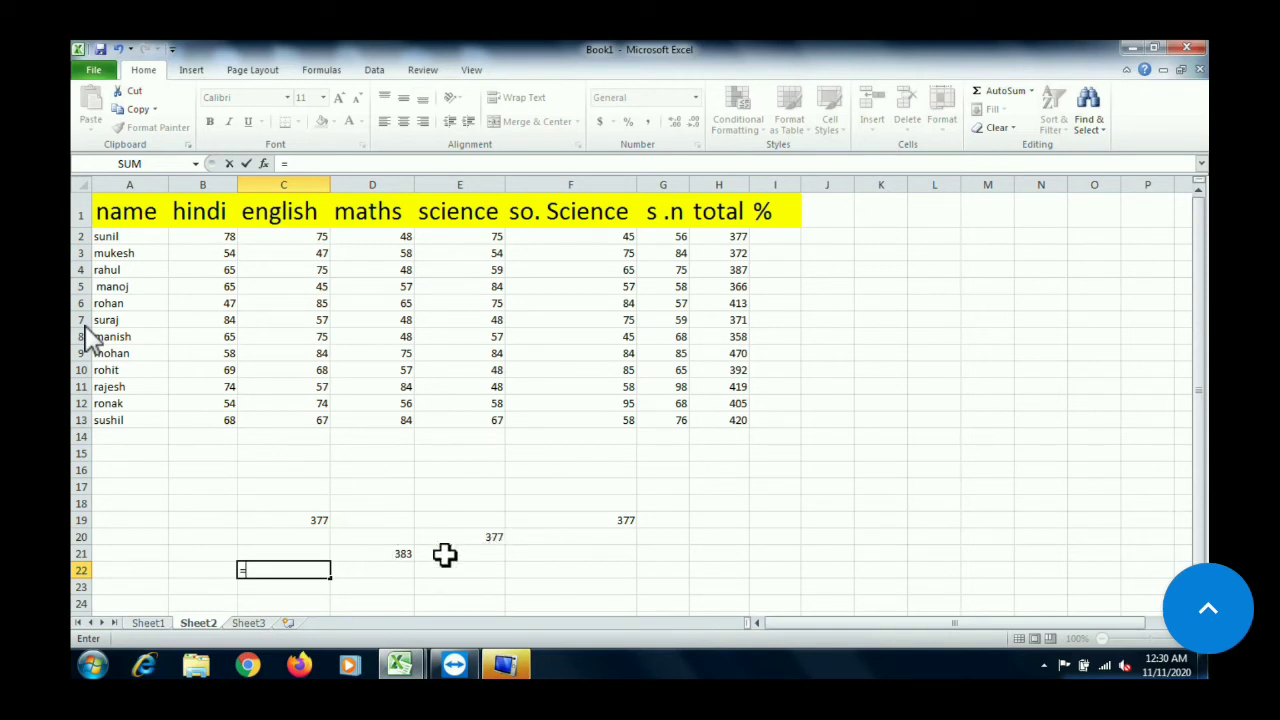
left_click(389, 557)
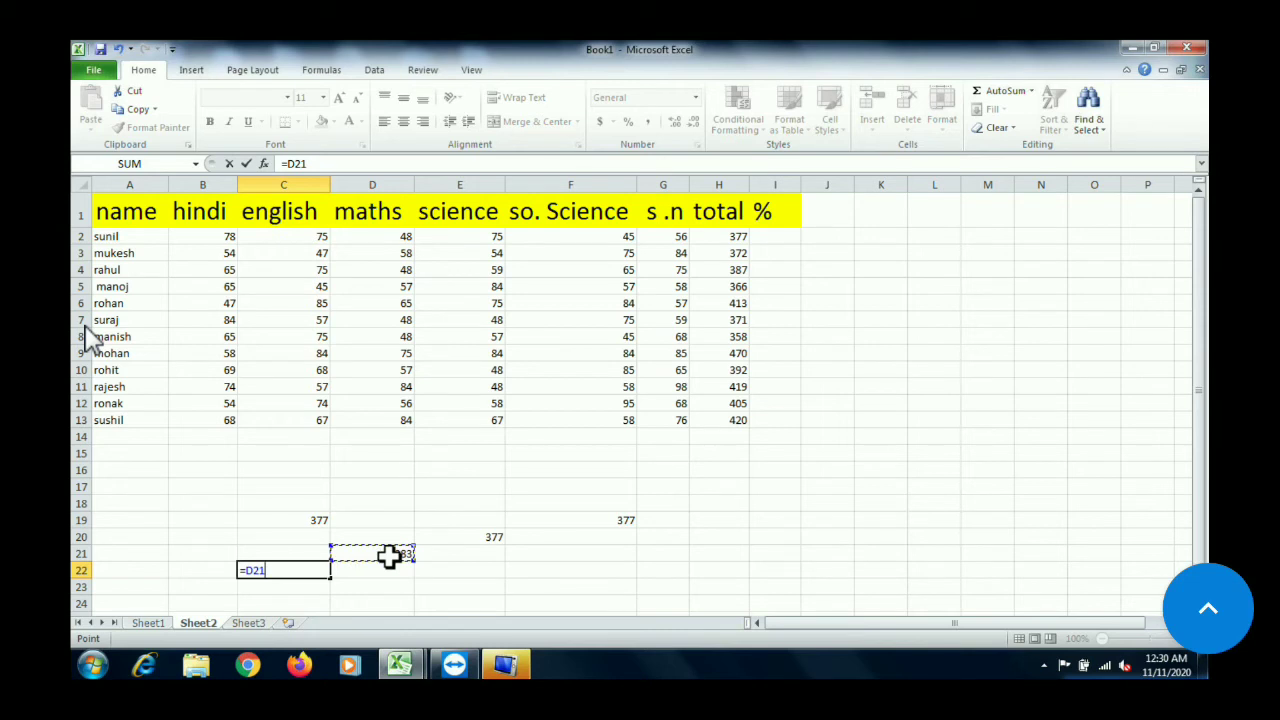
type("-")
left_click(471, 540)
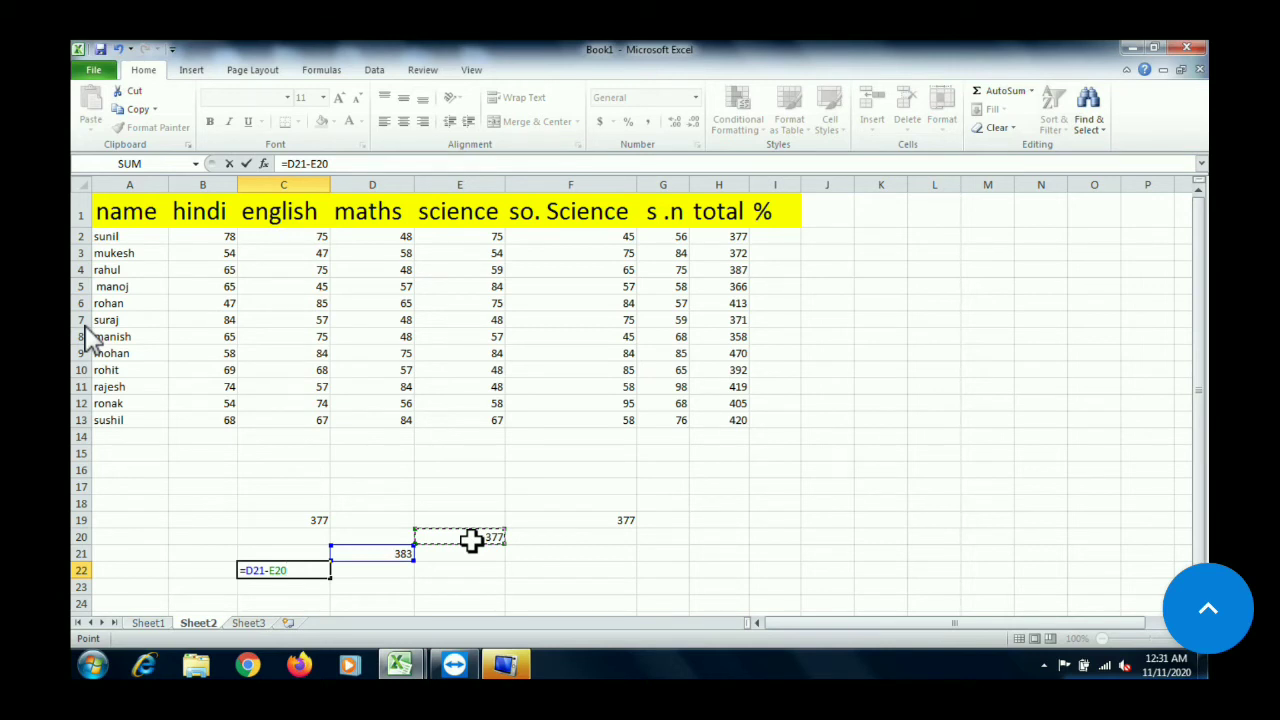
key("Return")
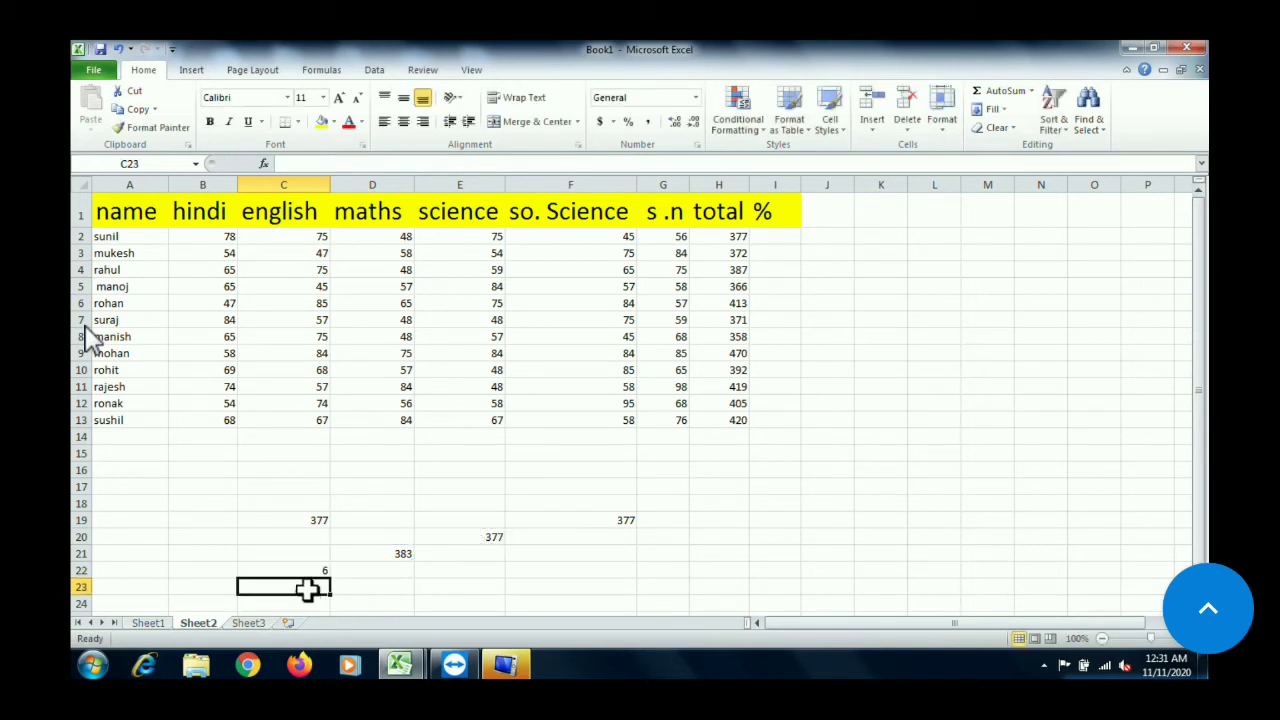
double_click(280, 570)
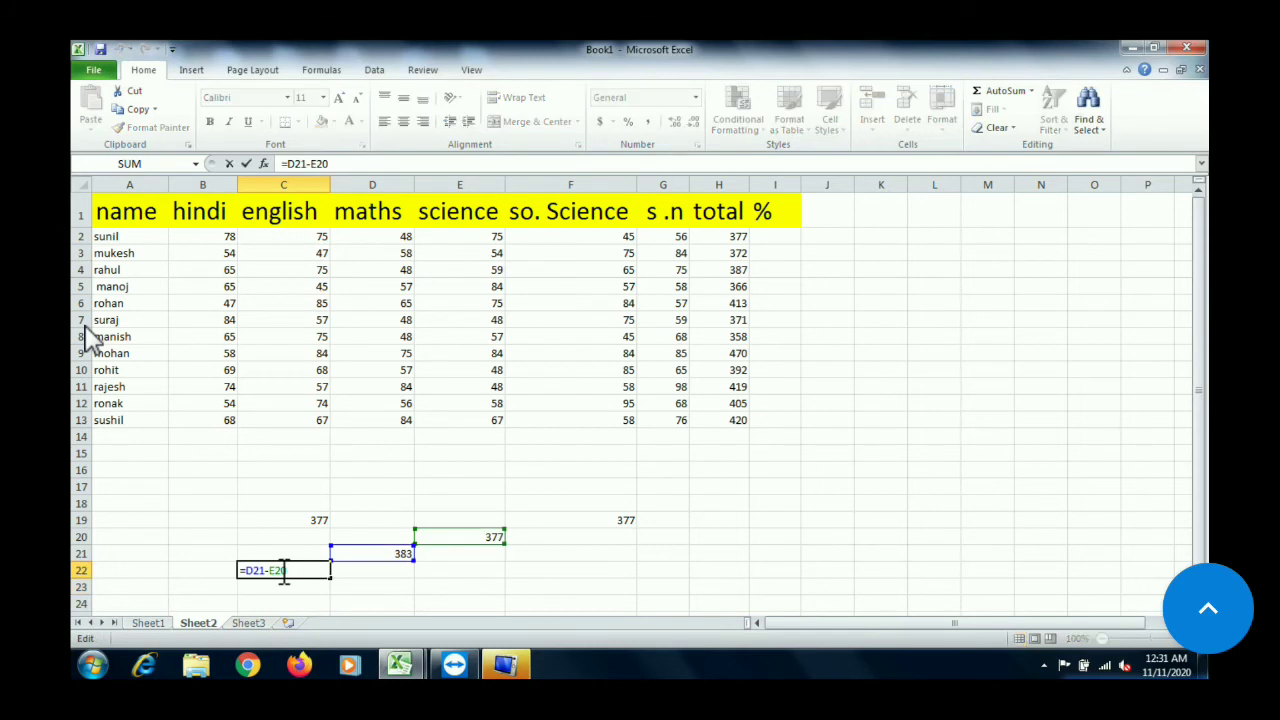
key("Return")
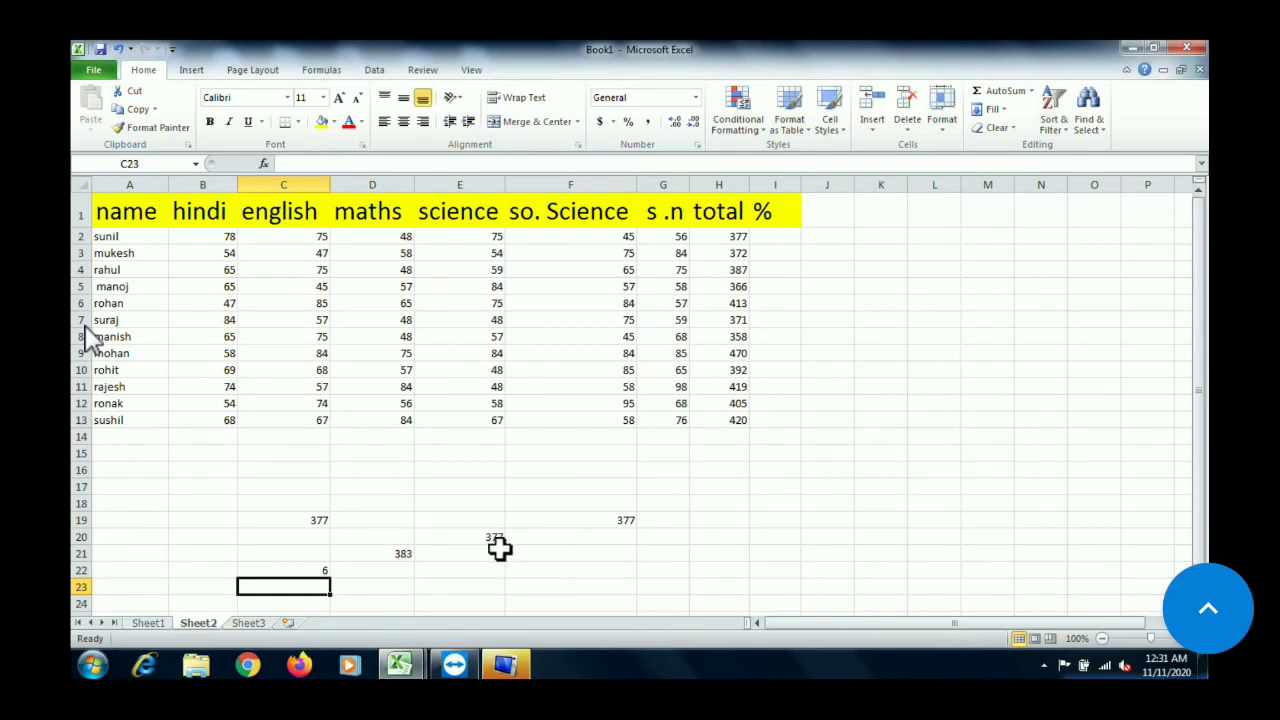
left_click(271, 572)
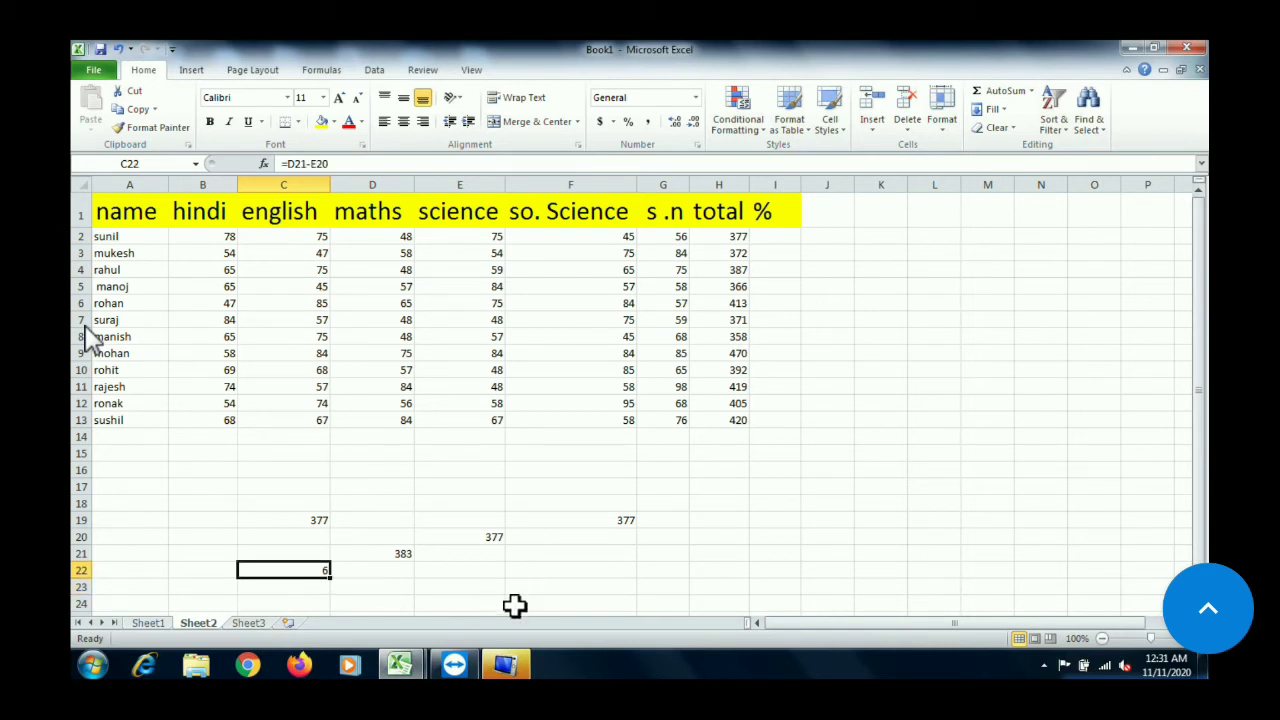
left_click(775, 506)
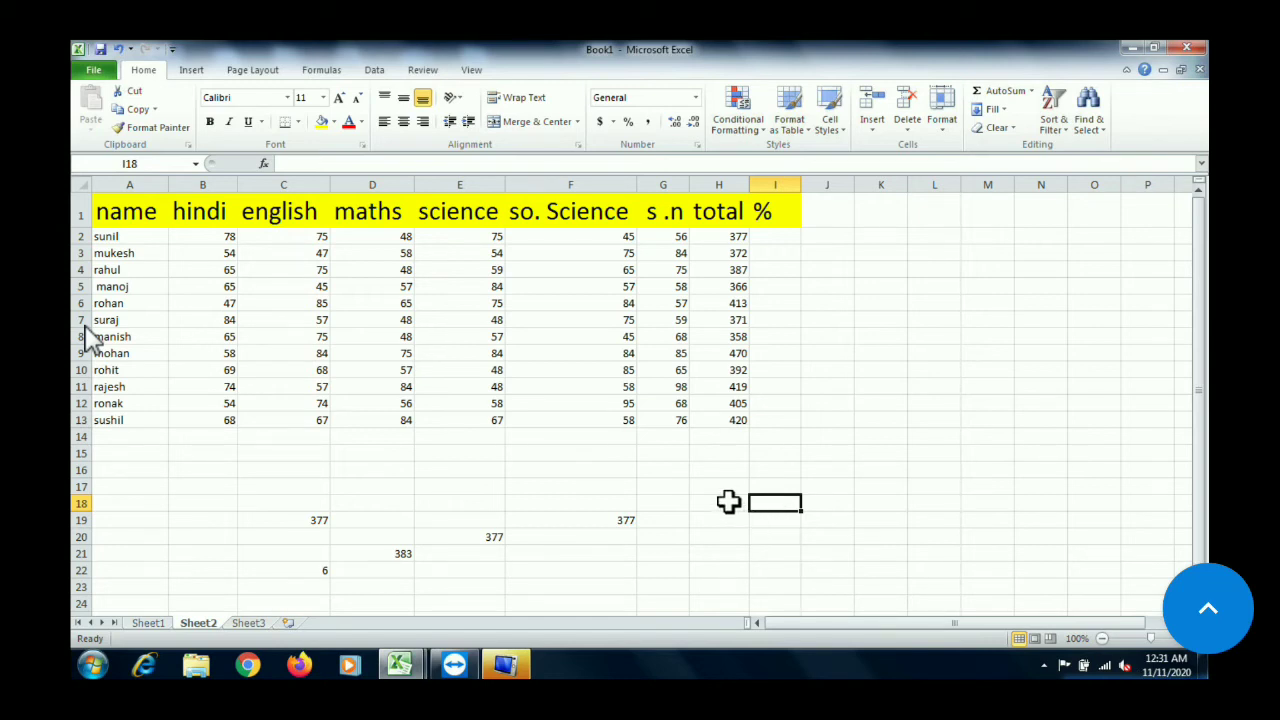
Multiply 25 by 5 in cell H19 with the formula =product(25,5)
left_click(733, 503)
double_click(733, 503)
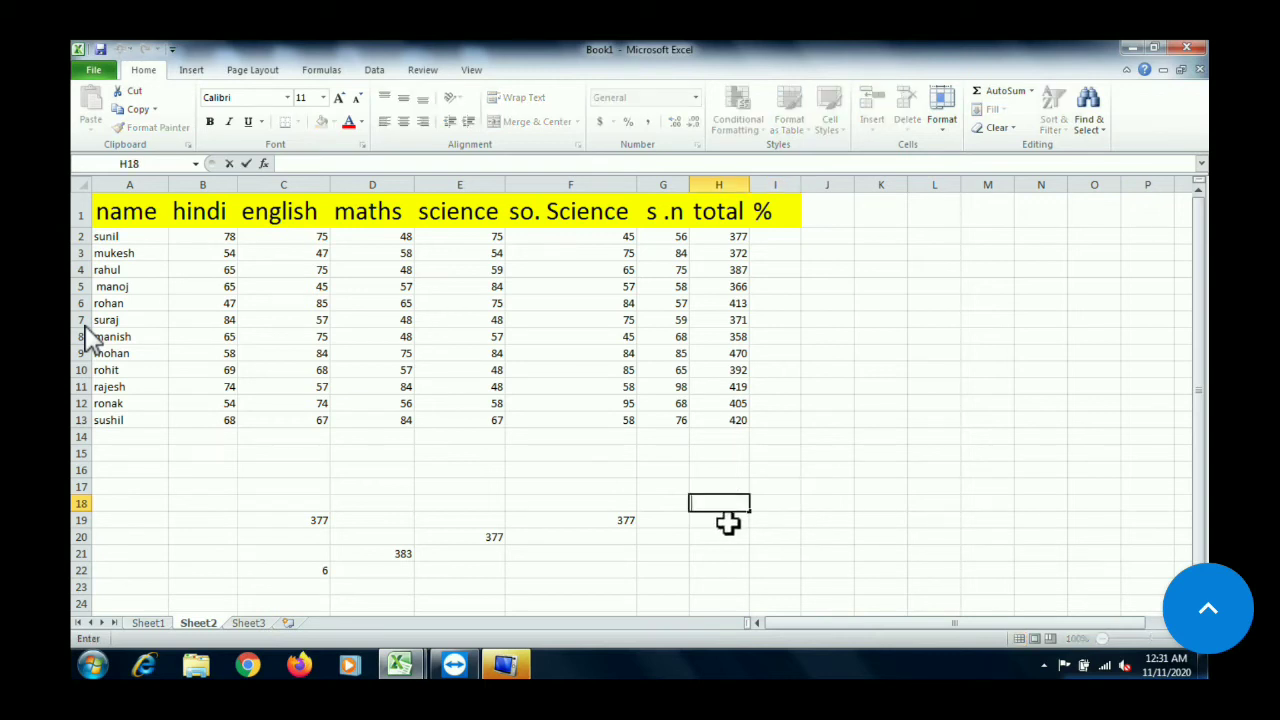
left_click(725, 521)
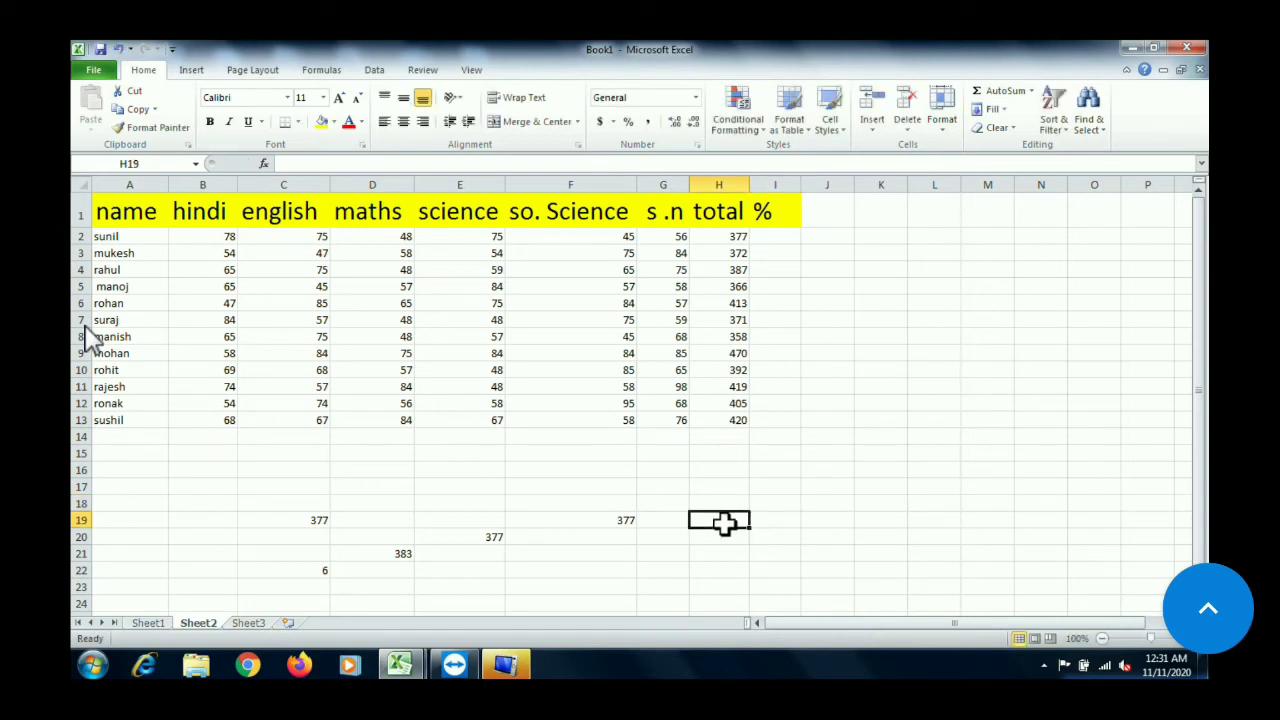
type("=")
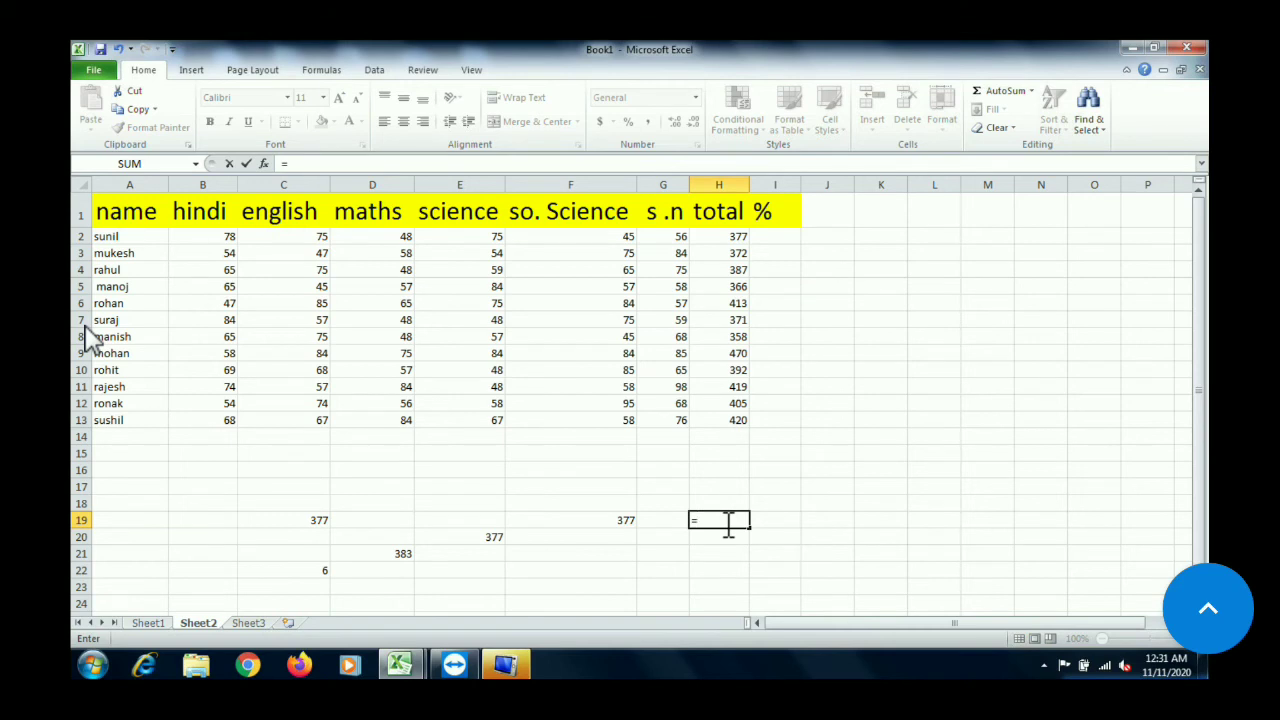
type("product")
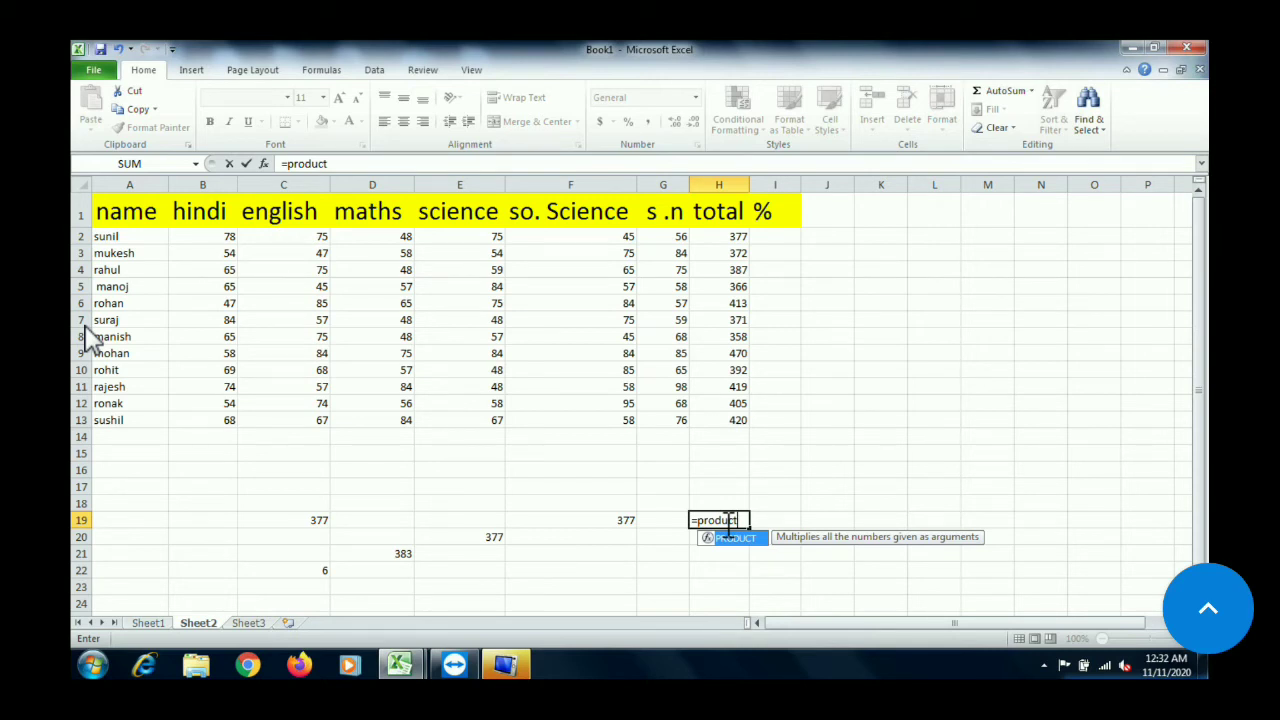
type("(")
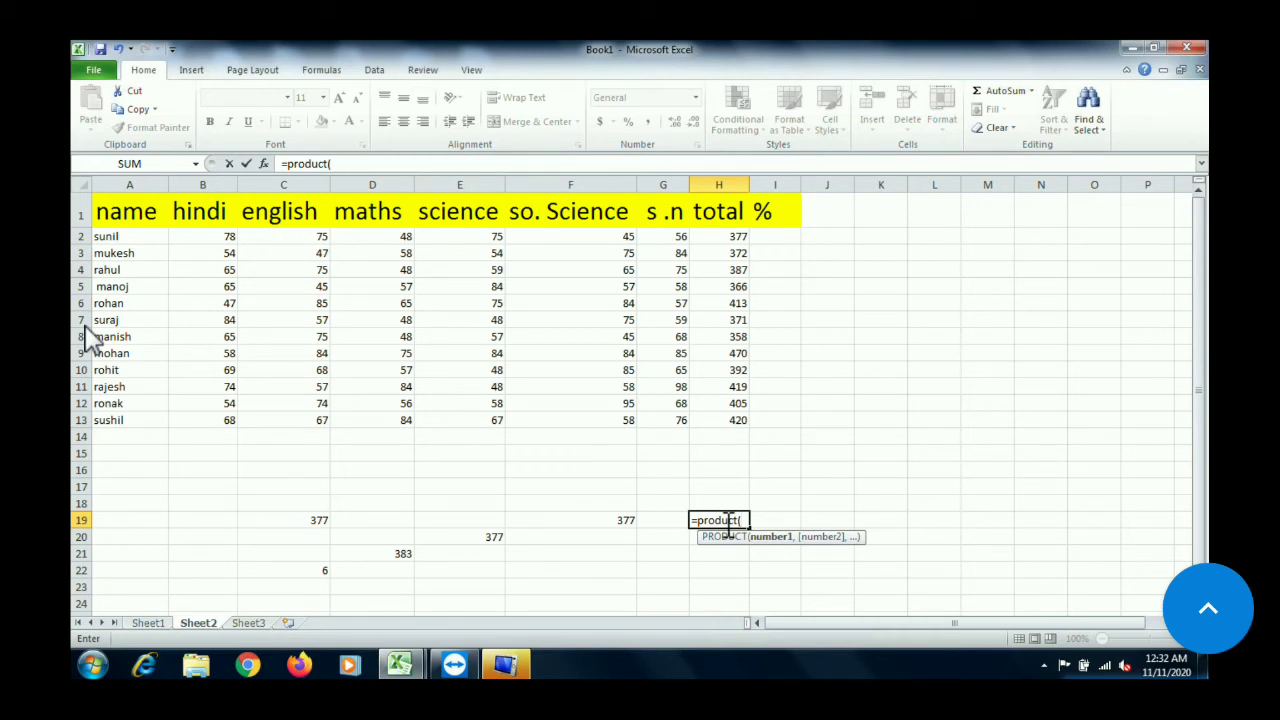
type("25")
type(",")
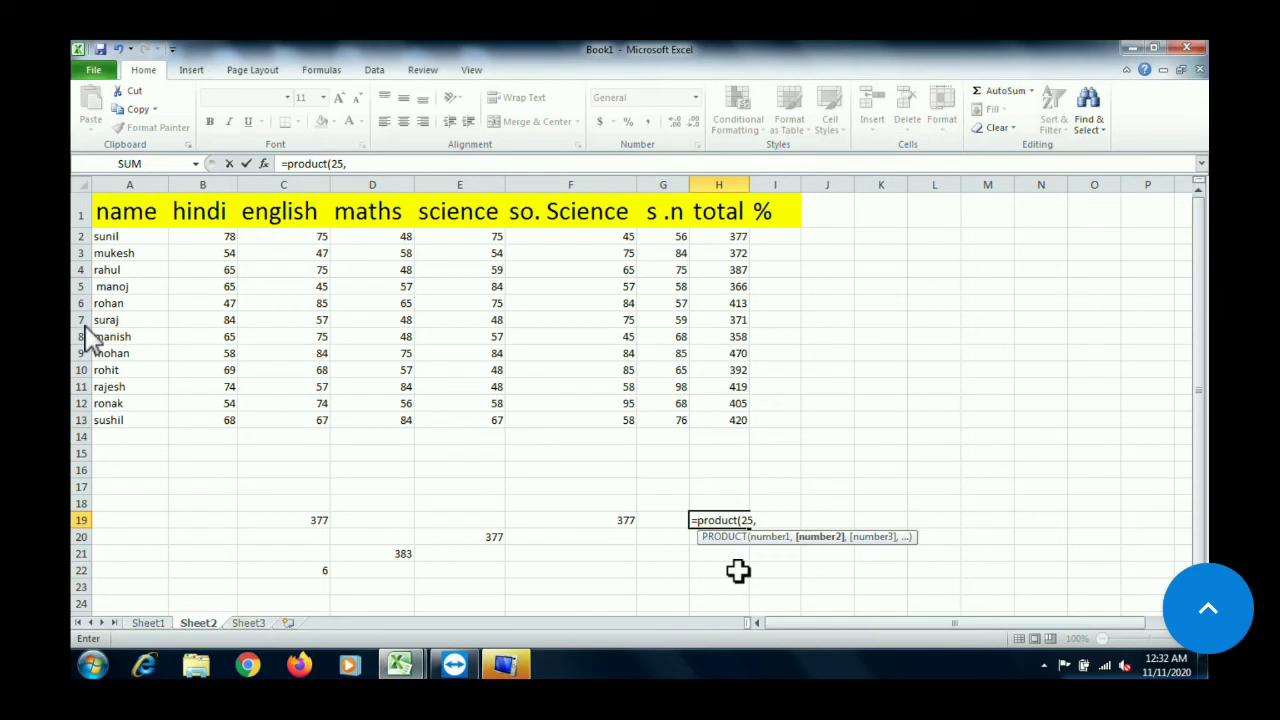
type("5)")
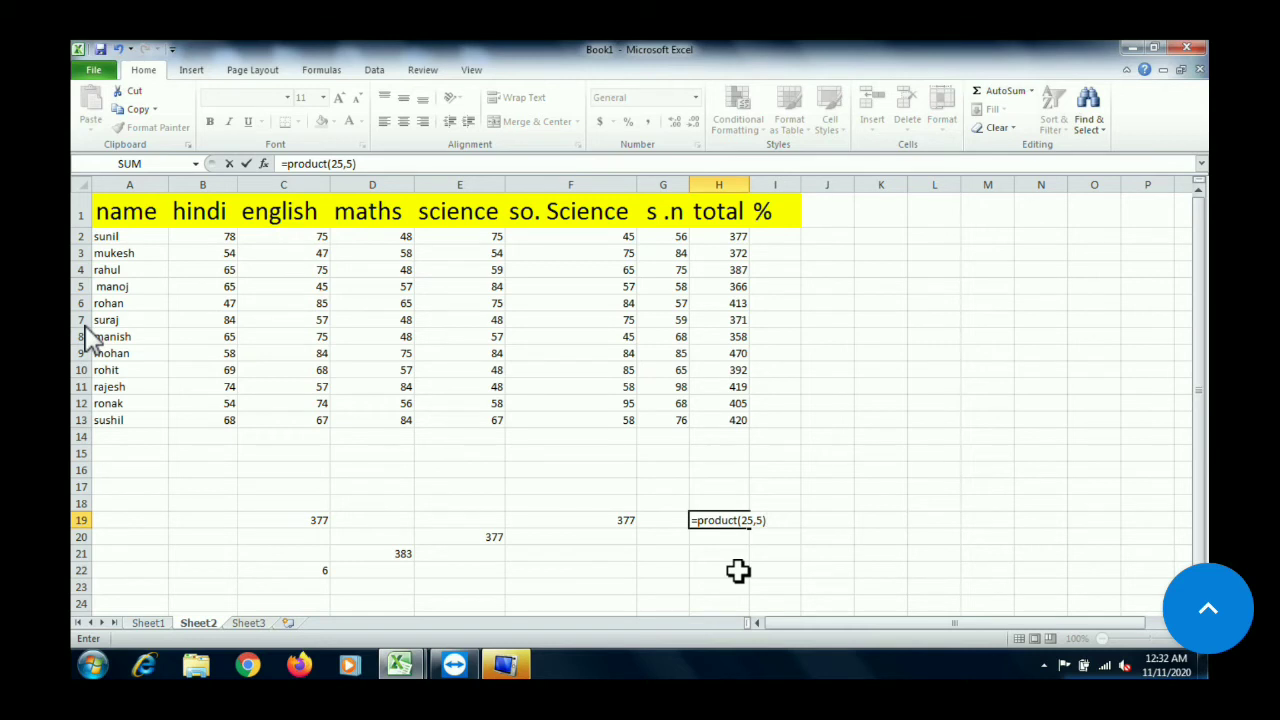
key("Return")
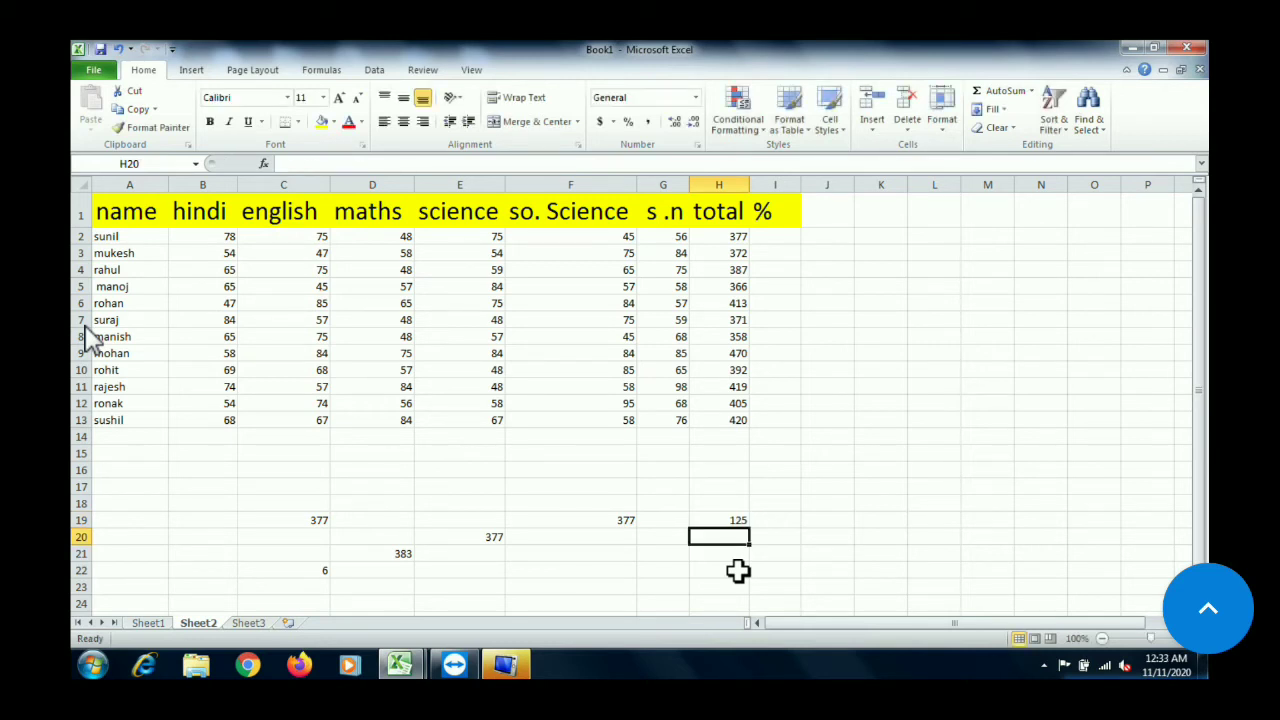
Multiply the same two numbers in cell G21 with the operator formula =25*5
left_click(652, 556)
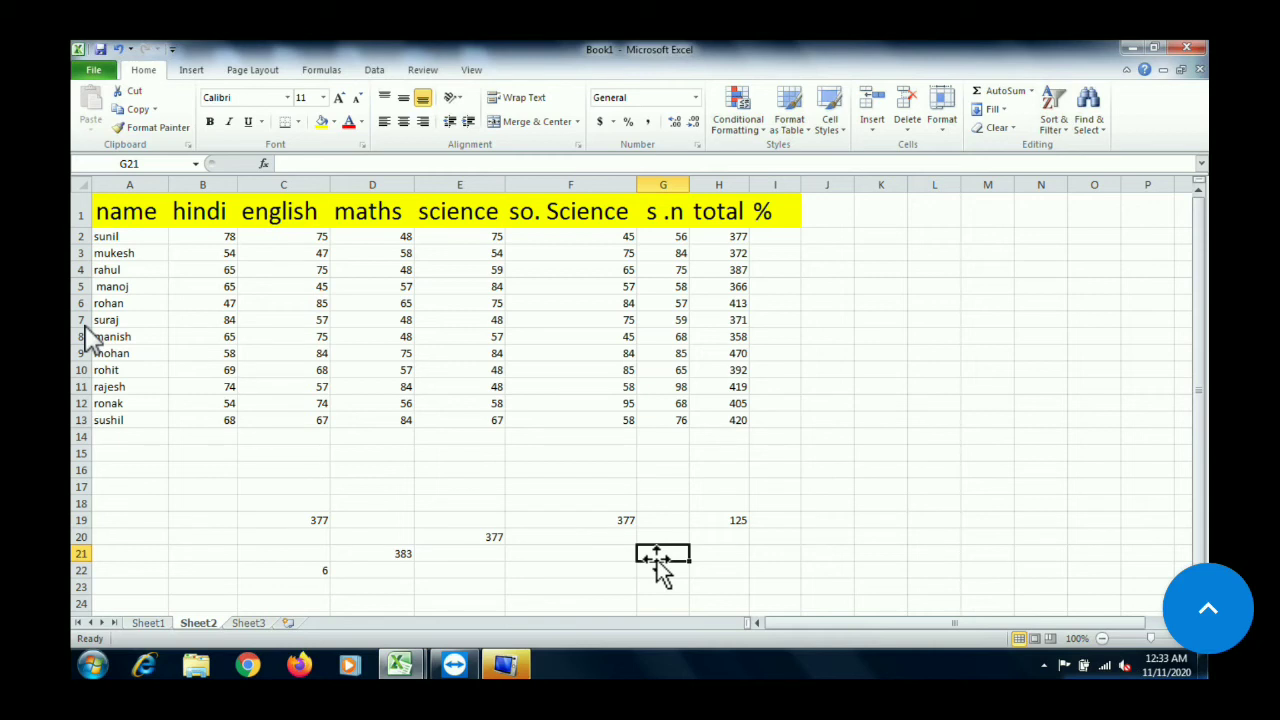
type("=")
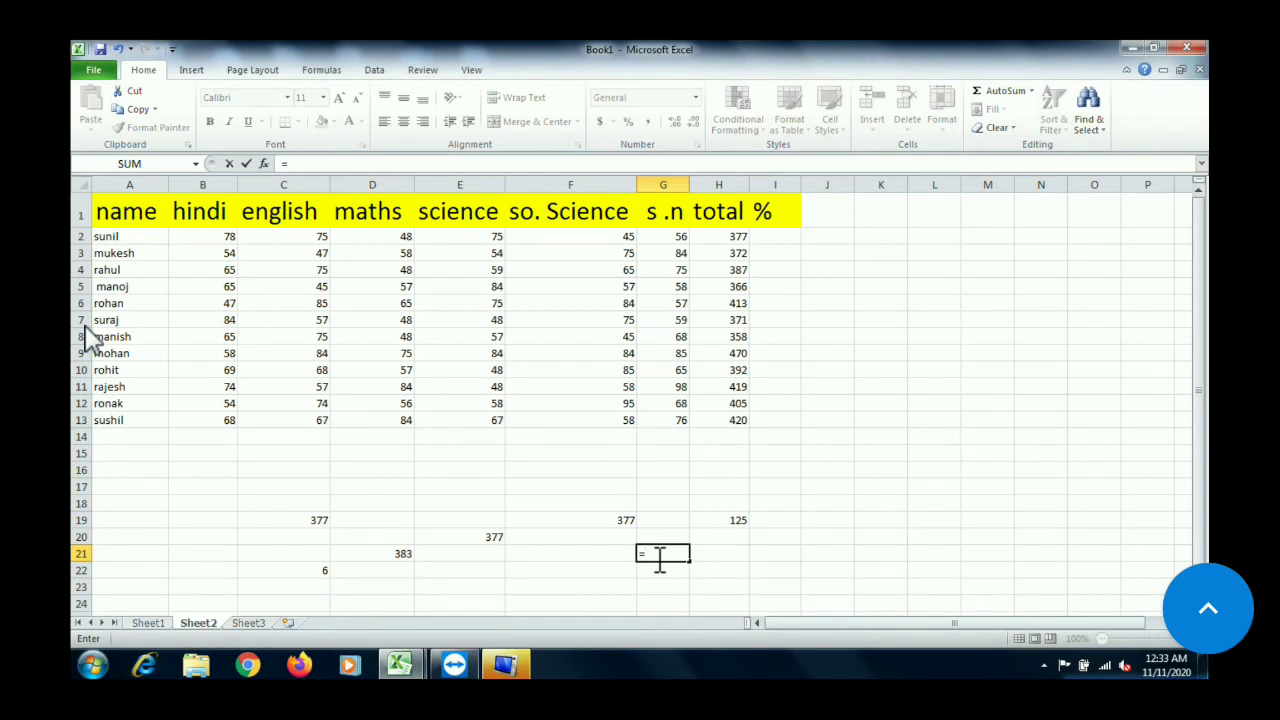
type("25")
type("*5")
key("Return")
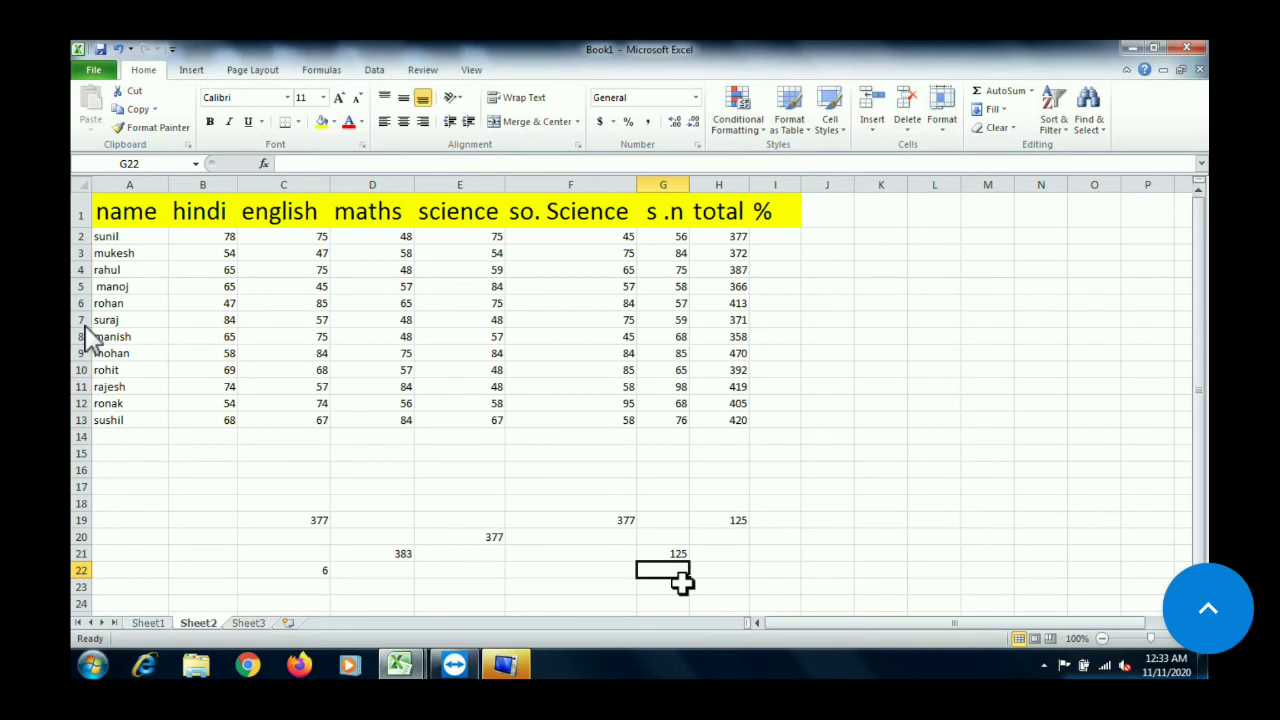
Multiply rohan's maths and science marks in H20 with =product(D6,E6), picking both cells from the table, and recheck the formula
left_click(742, 538)
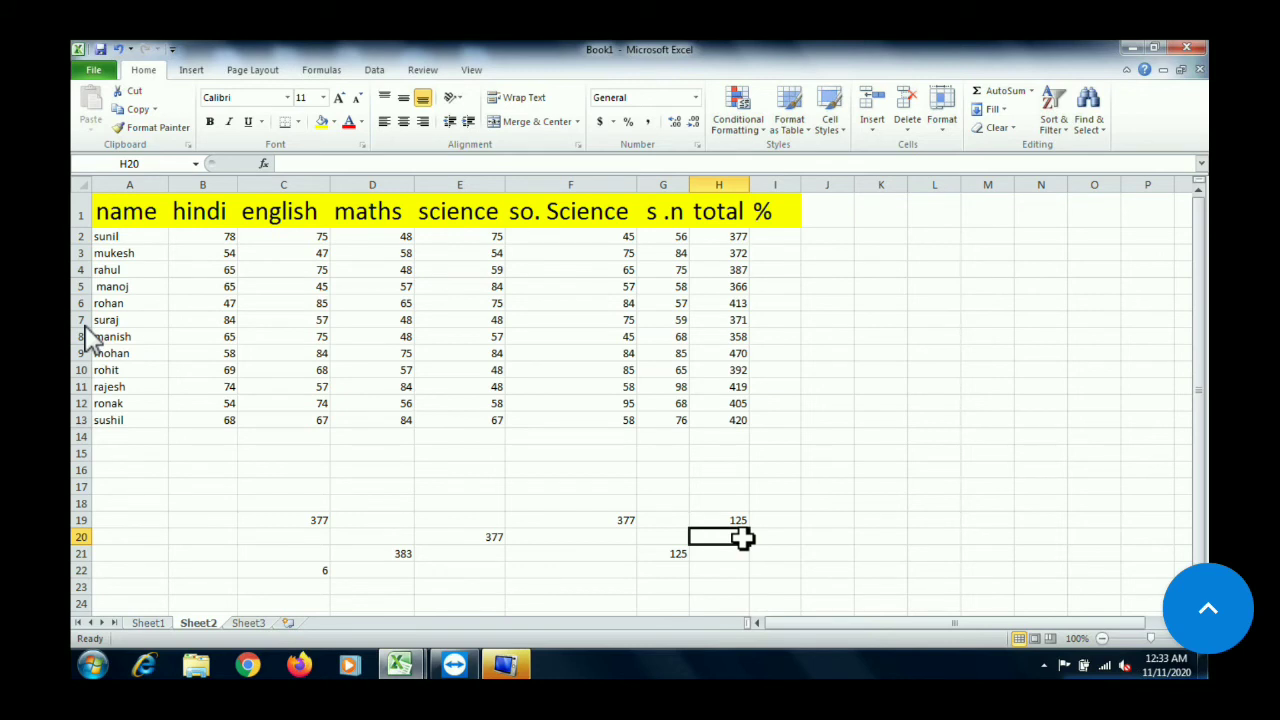
type("=")
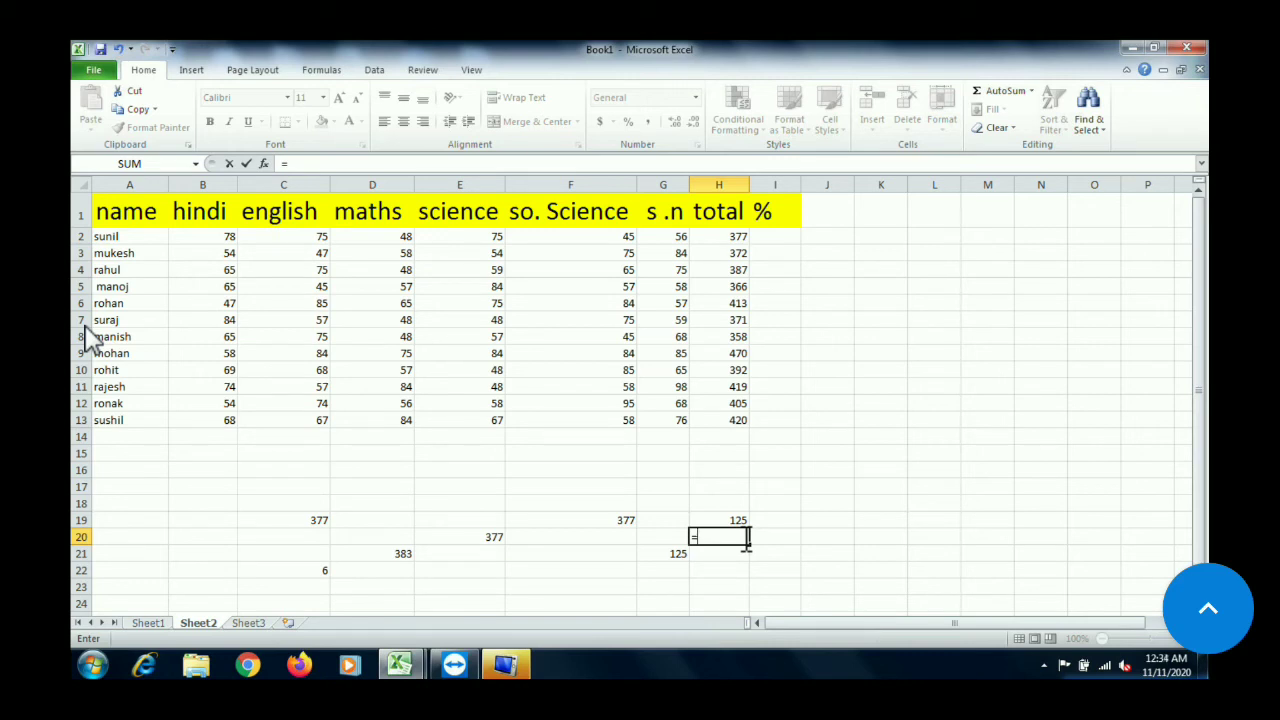
type("produ")
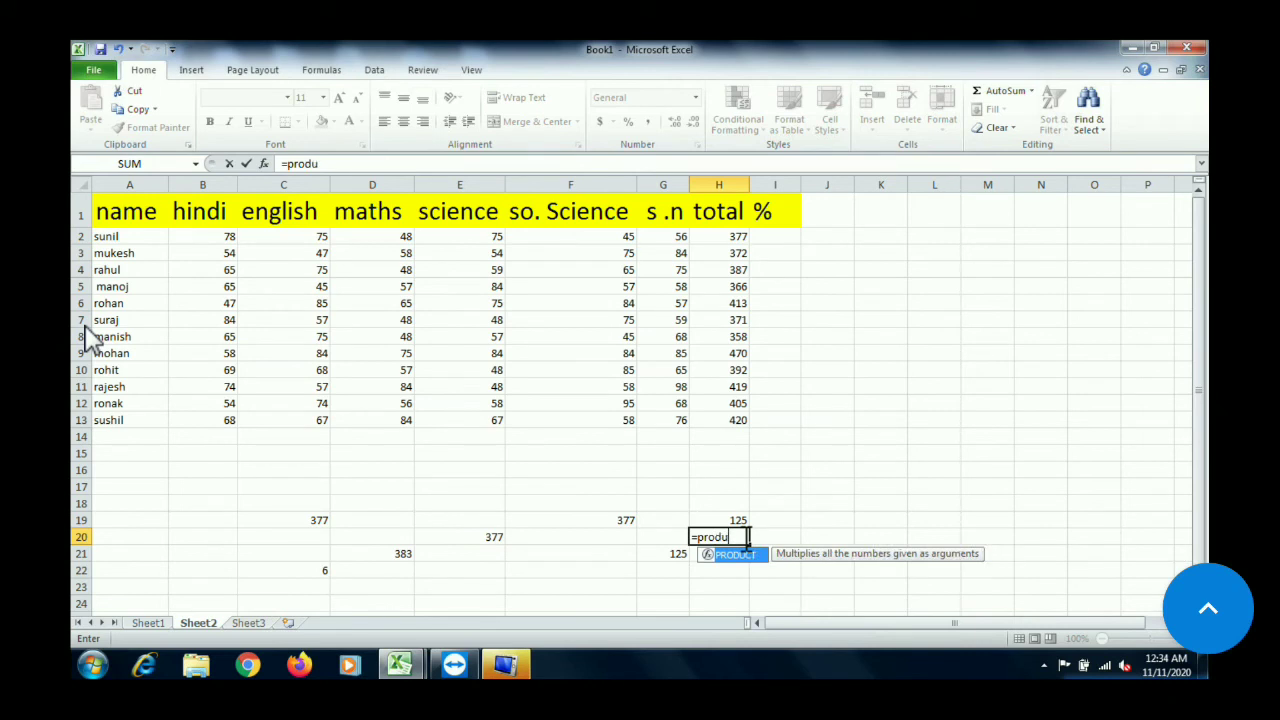
type("ct(")
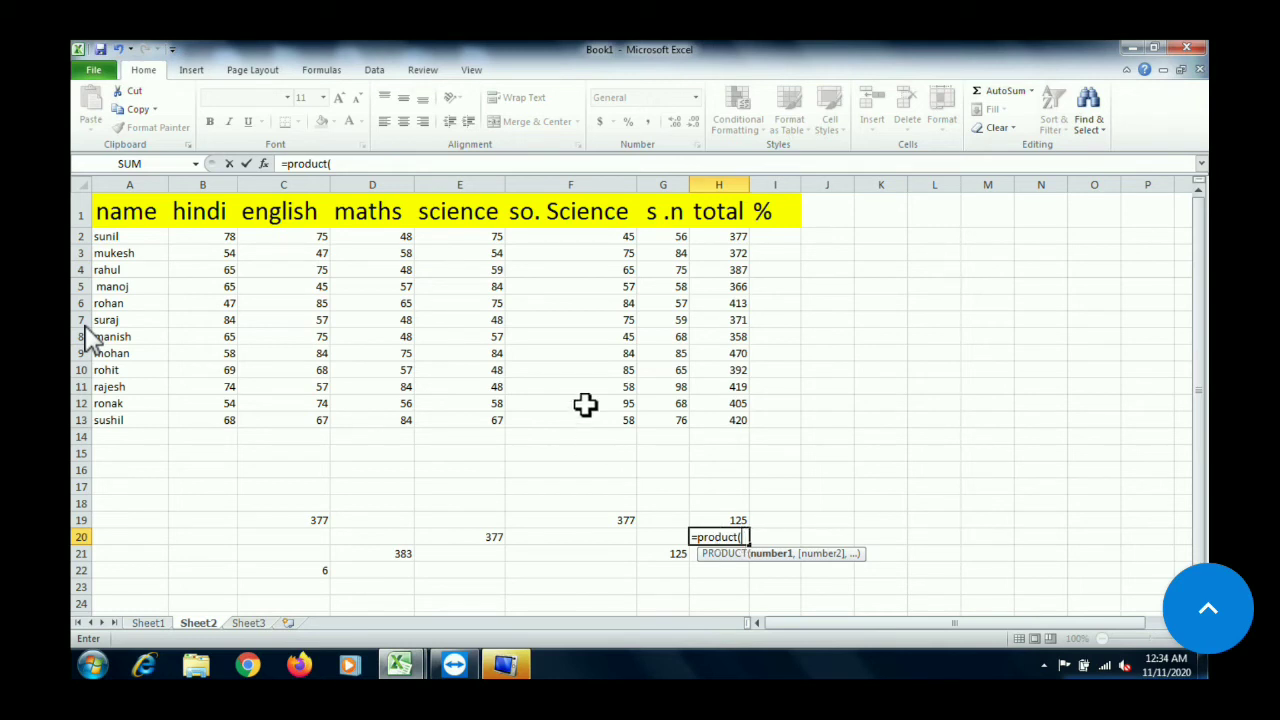
left_click(392, 306)
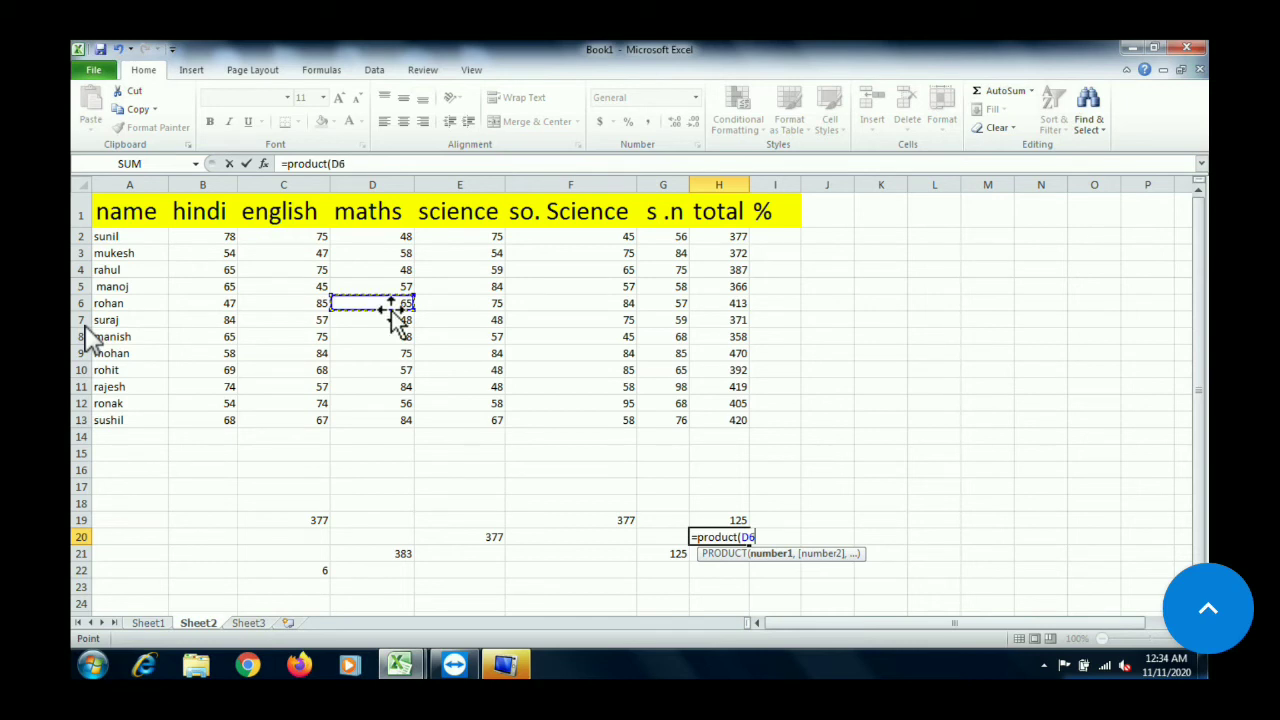
type(",")
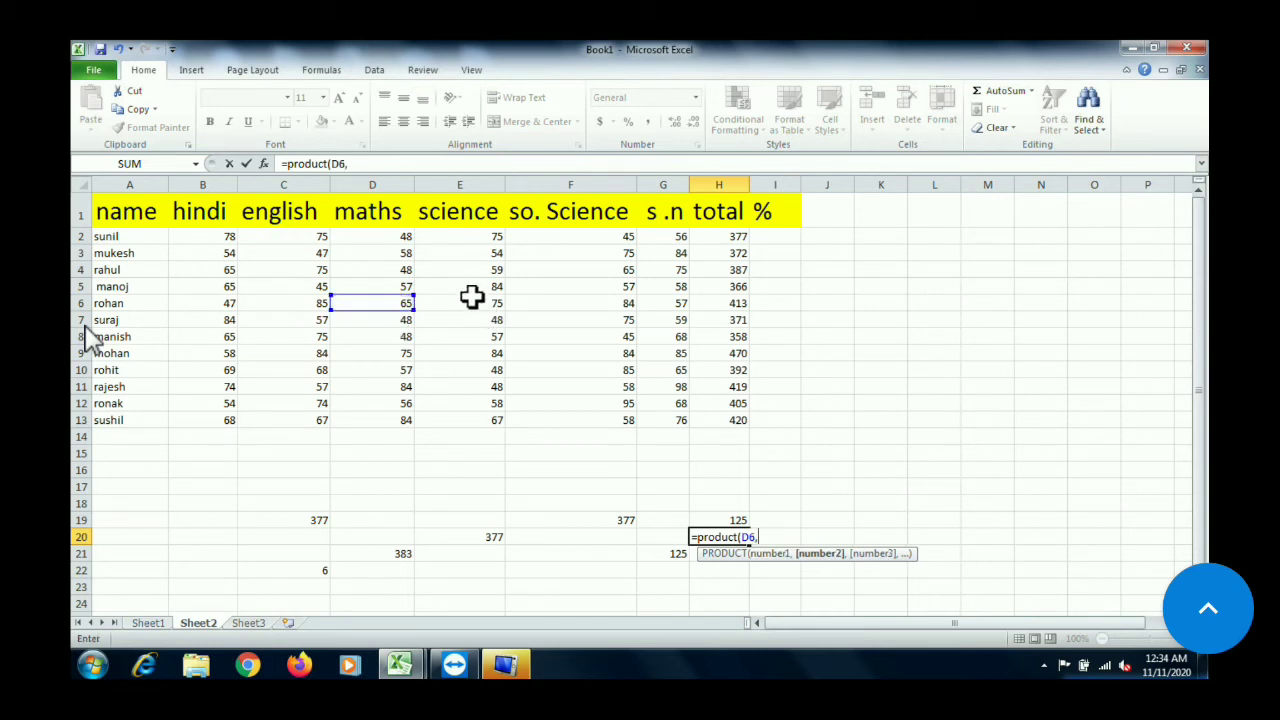
left_click(471, 300)
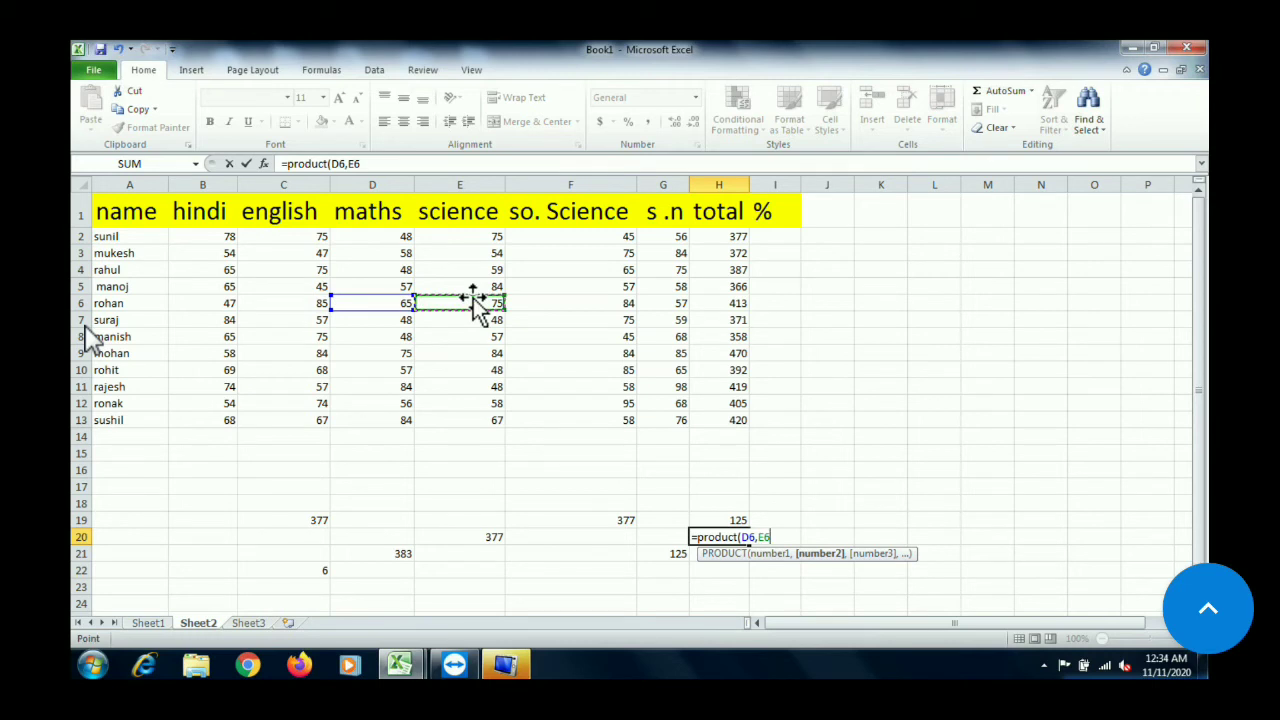
type(")")
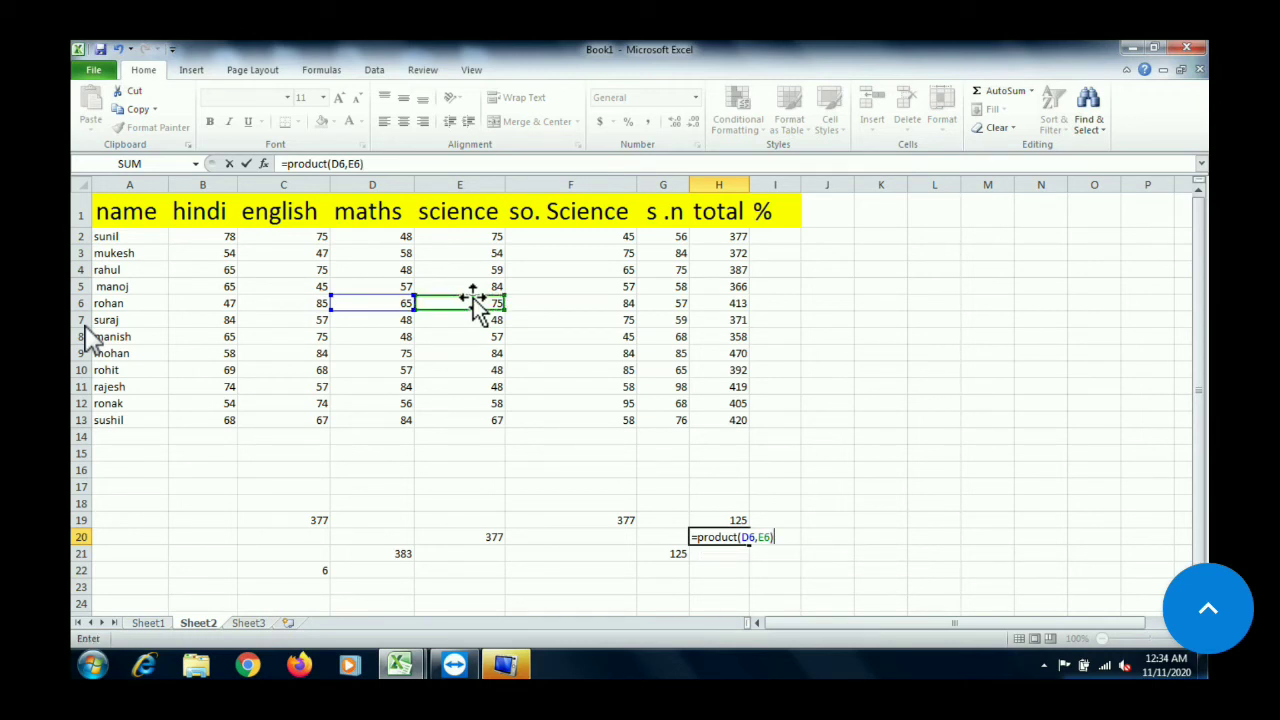
key("Return")
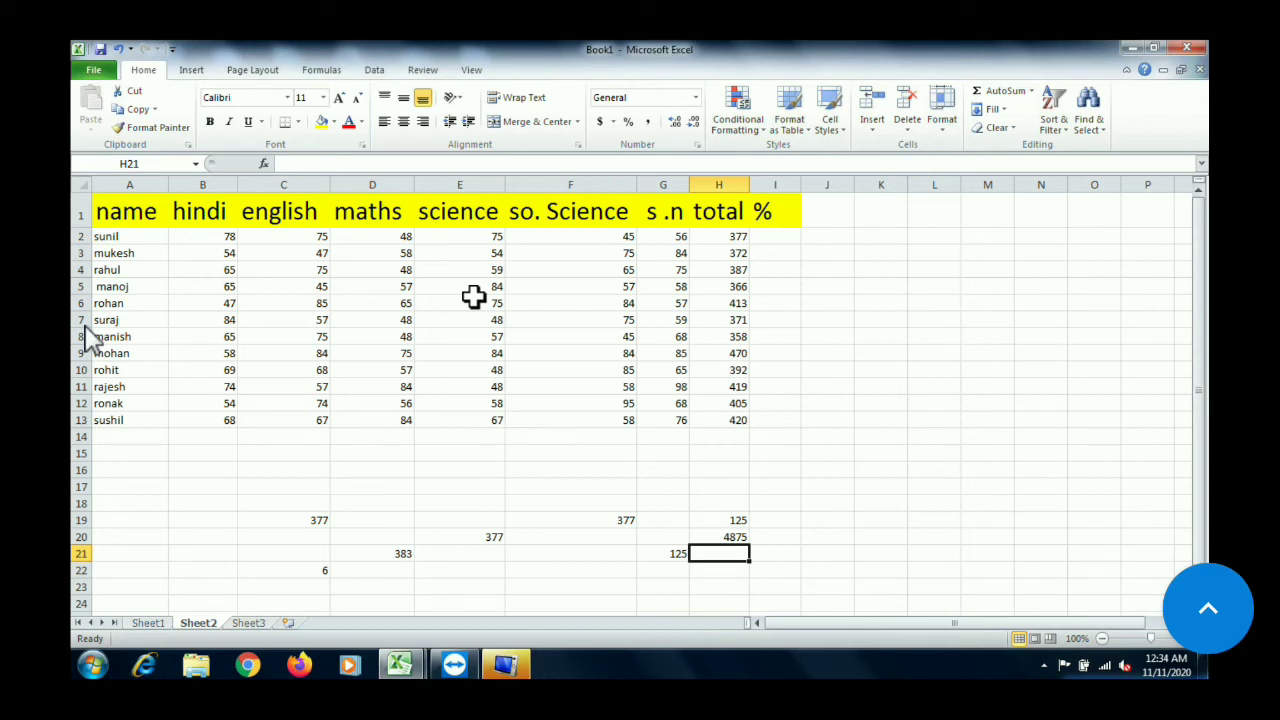
left_click(730, 537)
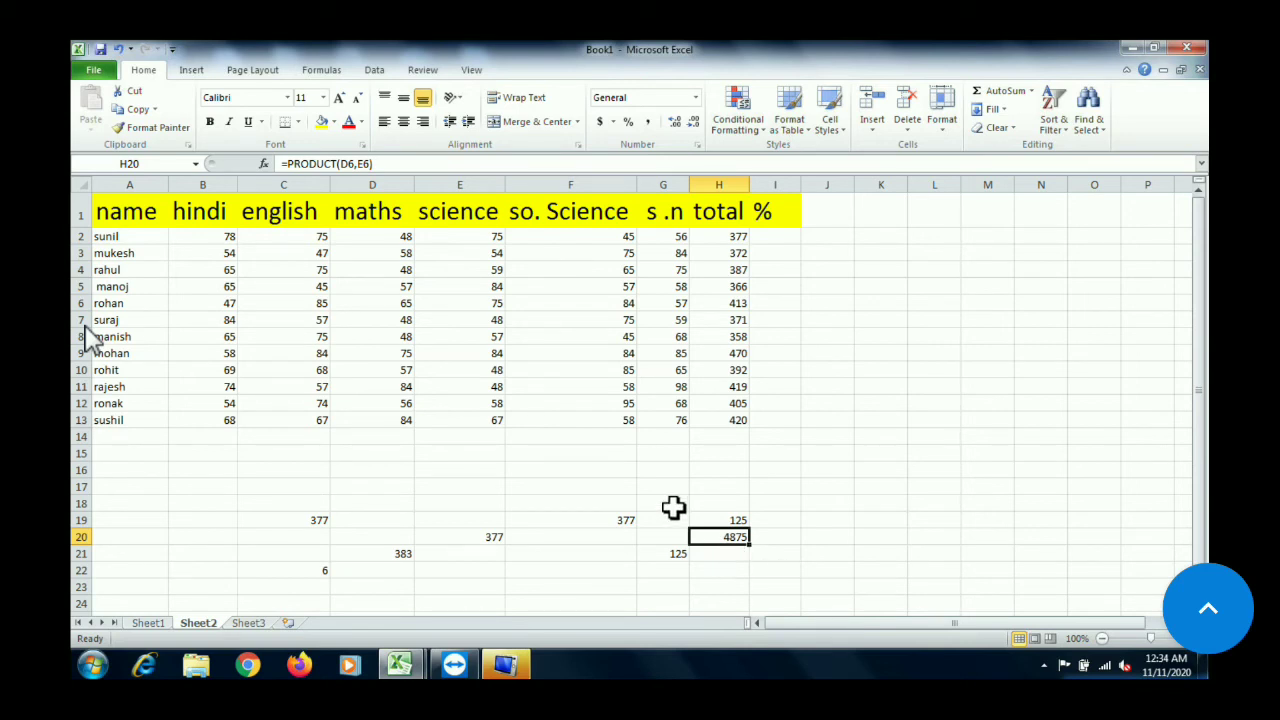
left_click(480, 570)
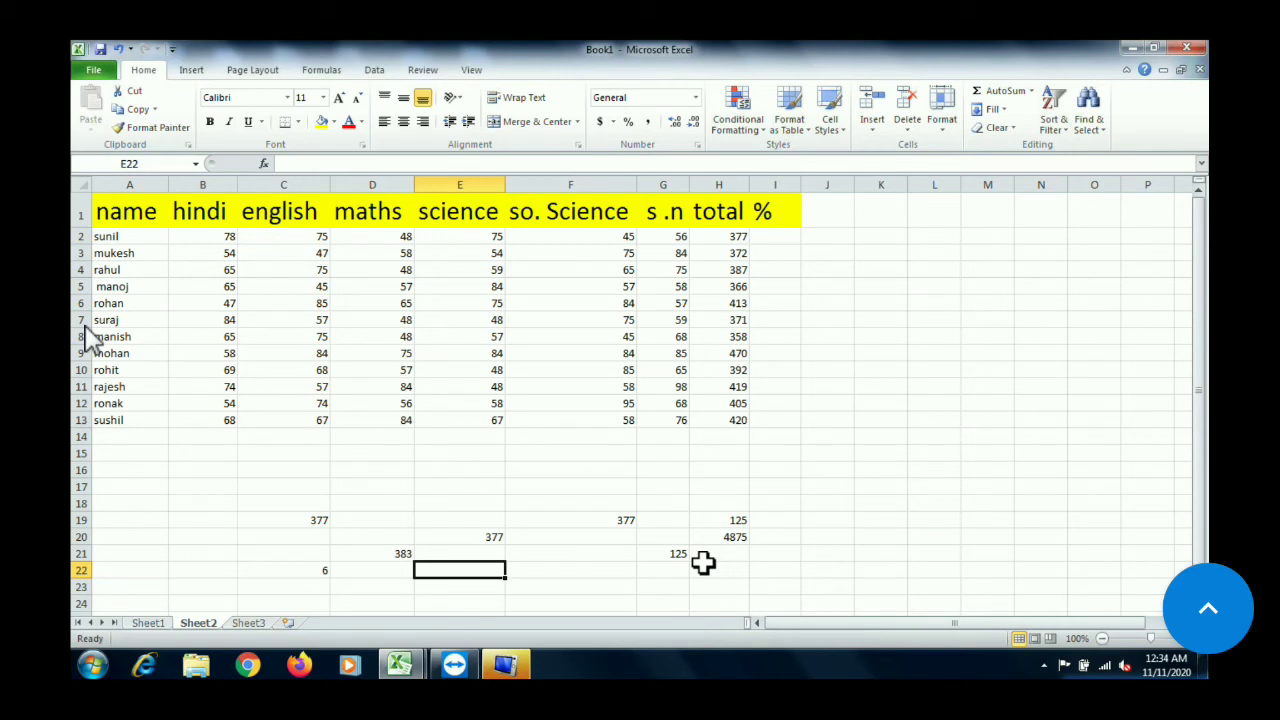
Average the first student's marks in J17 with =average(B2:G2), picking the range from the table
left_click(881, 452)
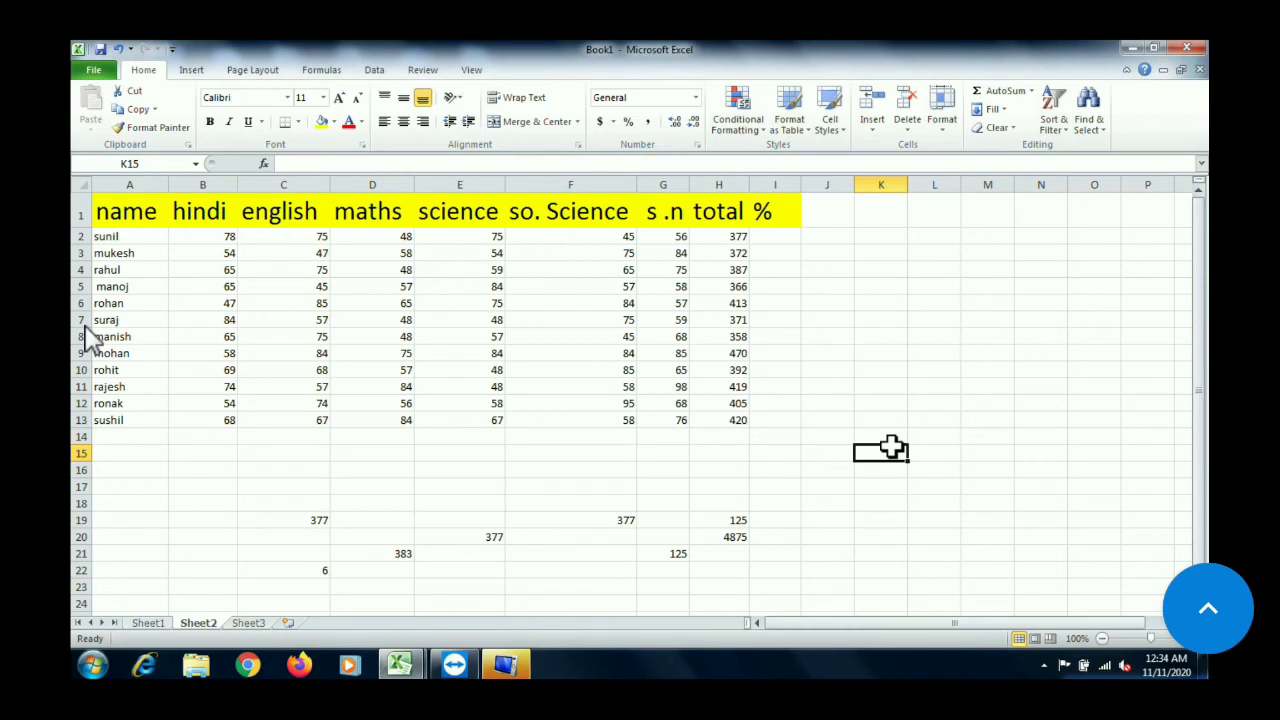
left_click(831, 489)
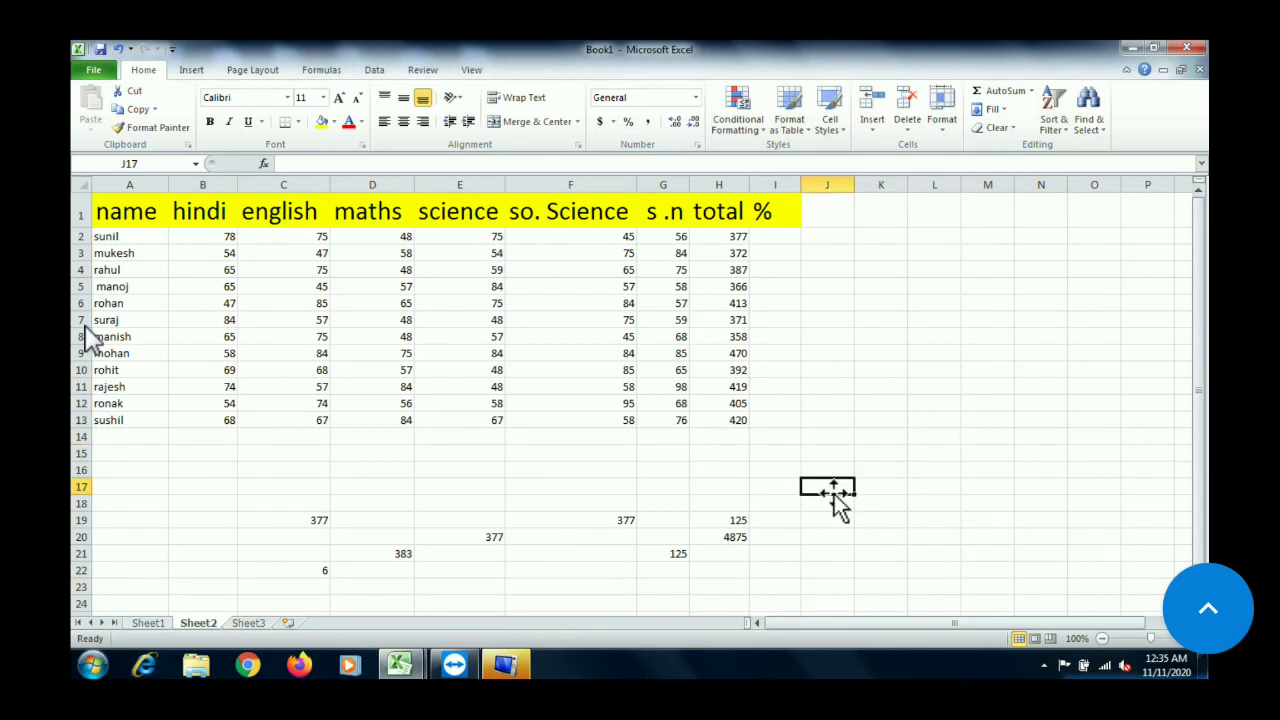
type("=")
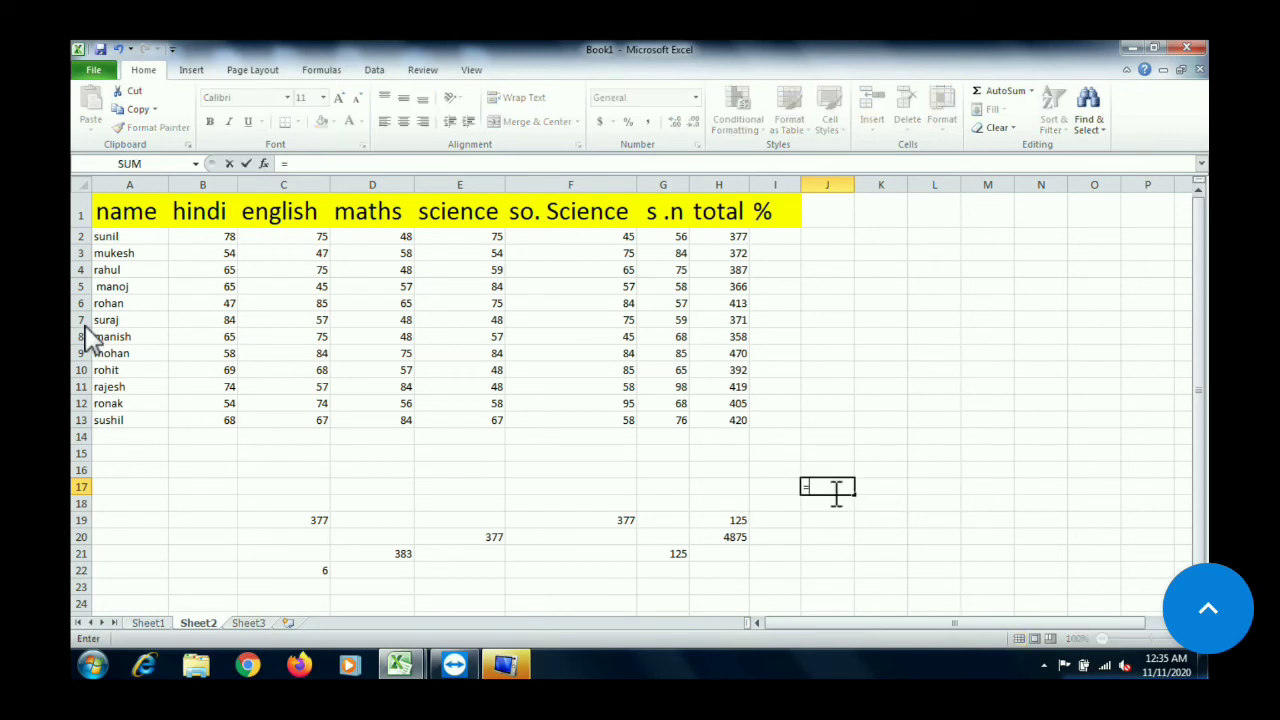
type("a")
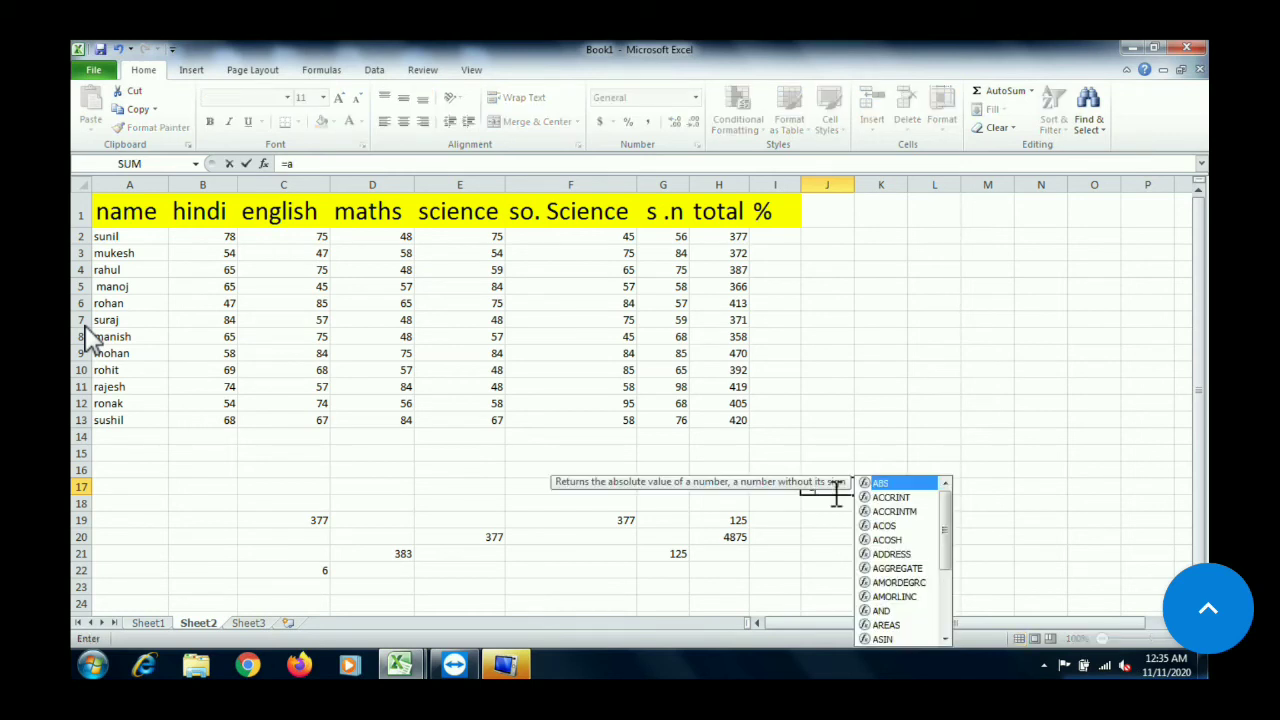
type("verage")
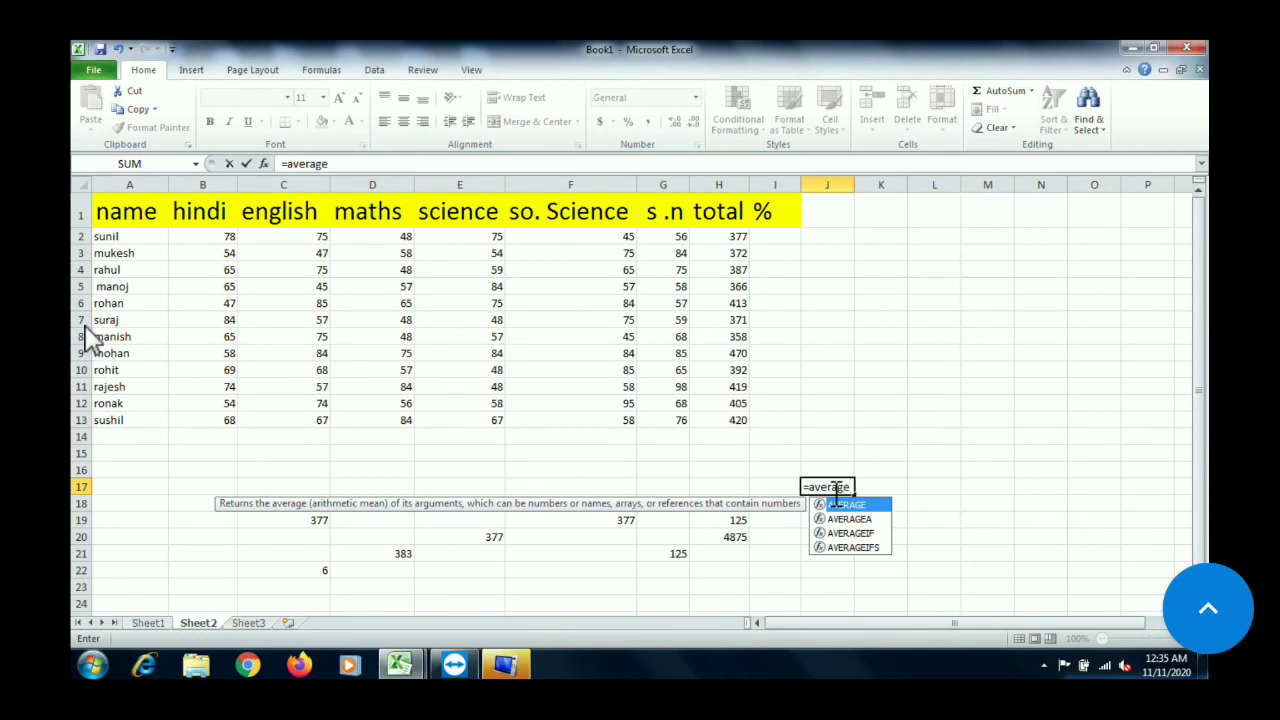
type("(")
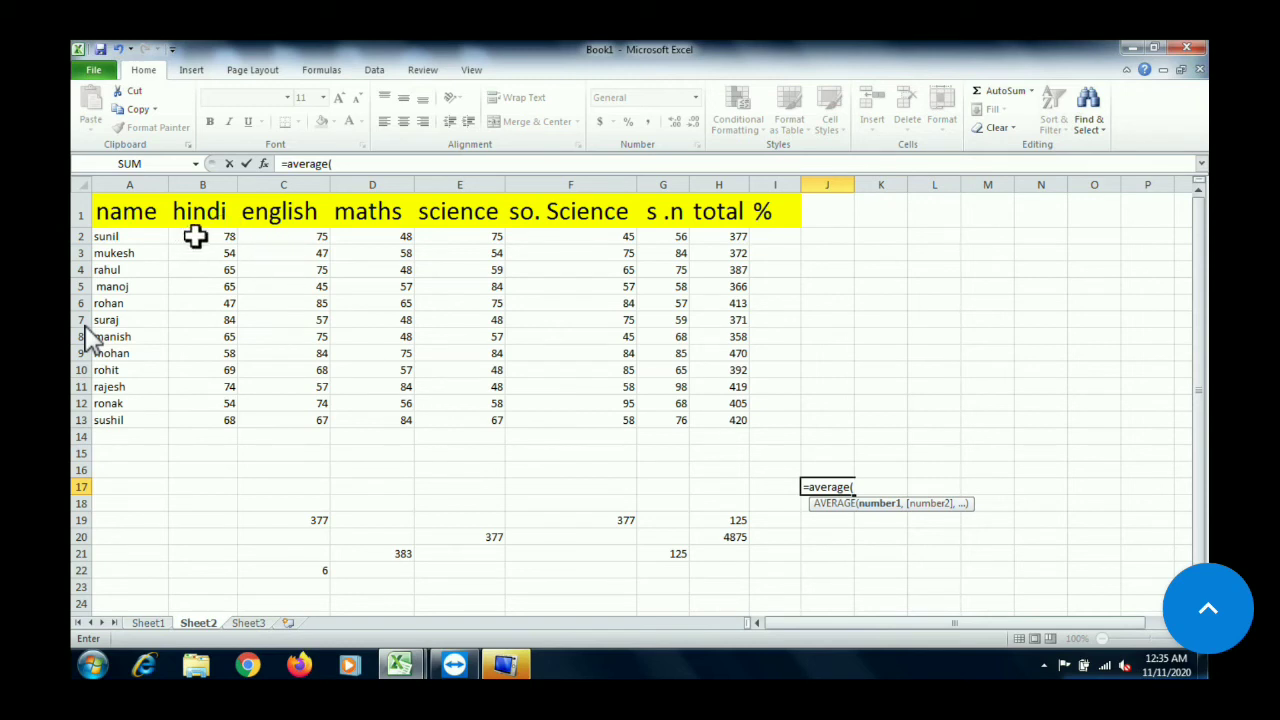
left_click_drag(195, 236, 657, 238)
left_click_drag(656, 237, 656, 237)
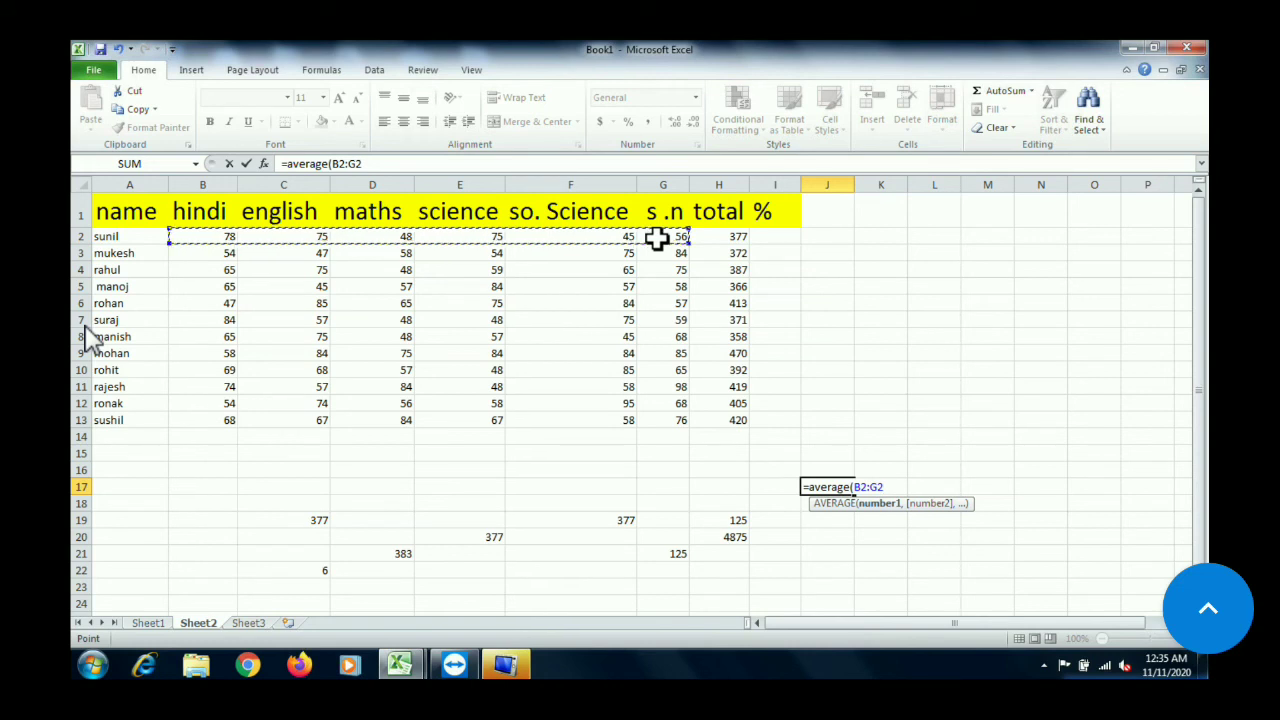
type(")")
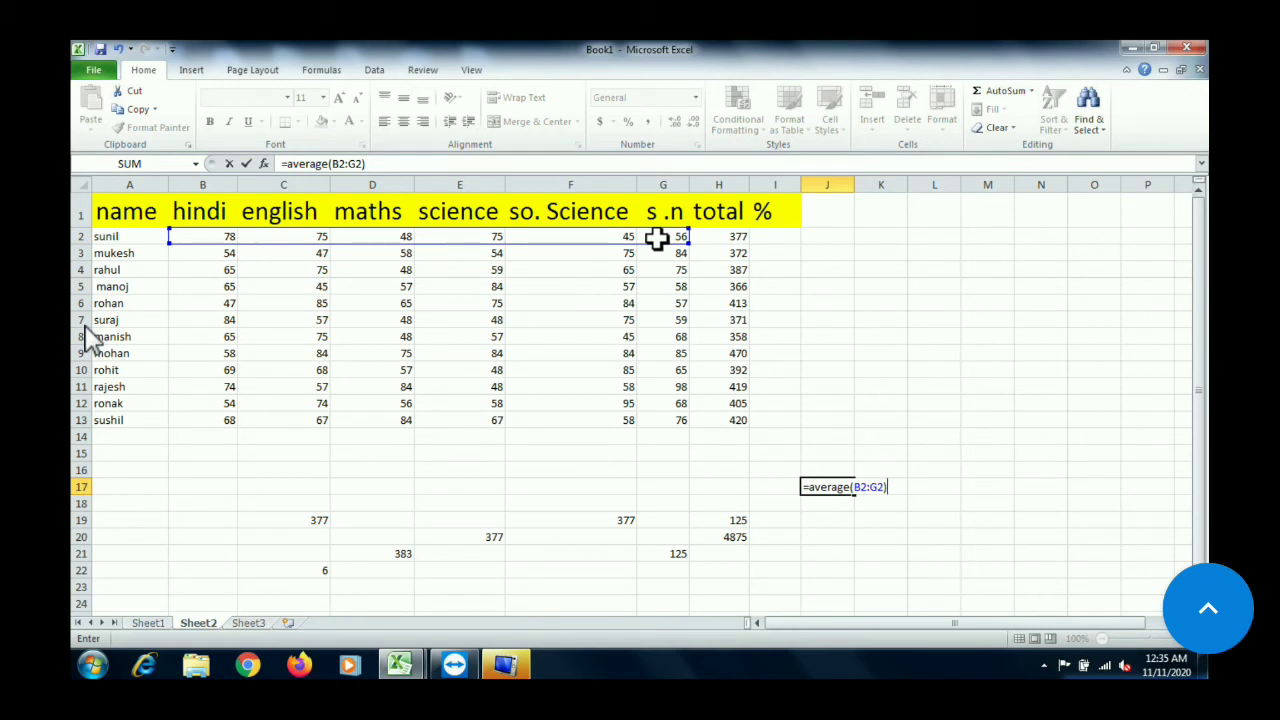
key("Return")
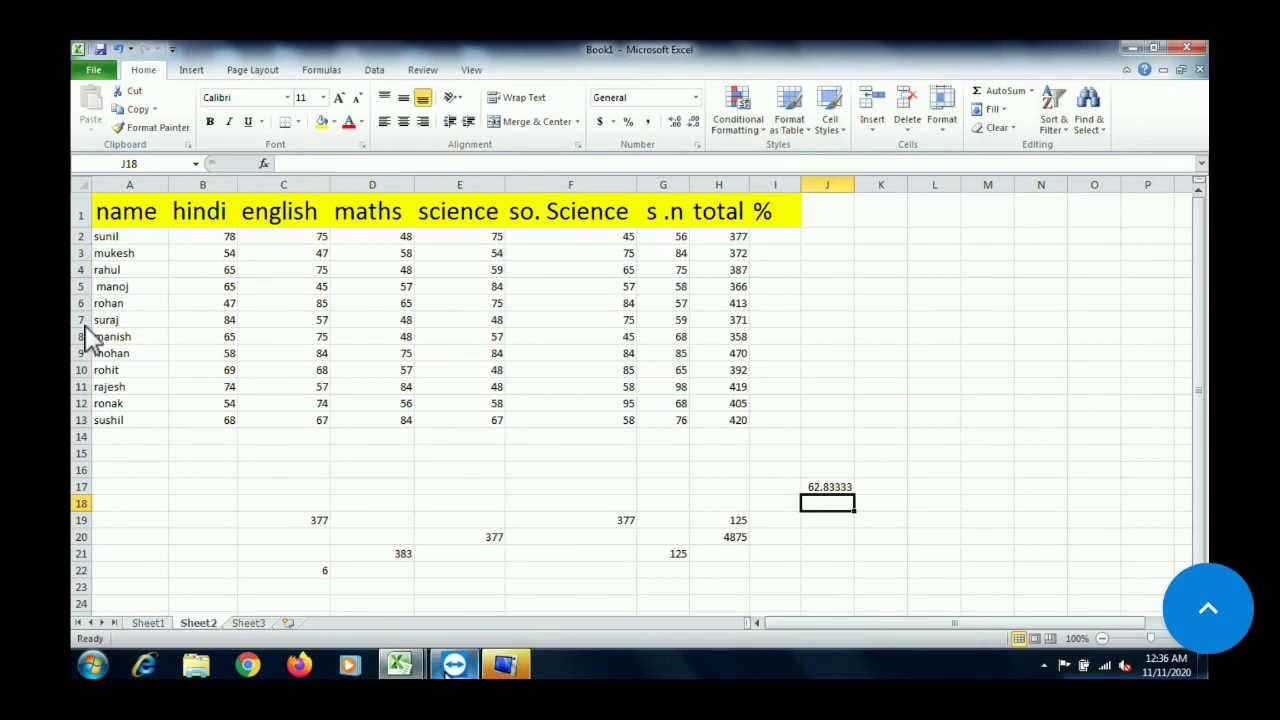
Find the highest mark in L7 with =max(B2:G13), picking all the subject marks from the table
left_click(525, 572)
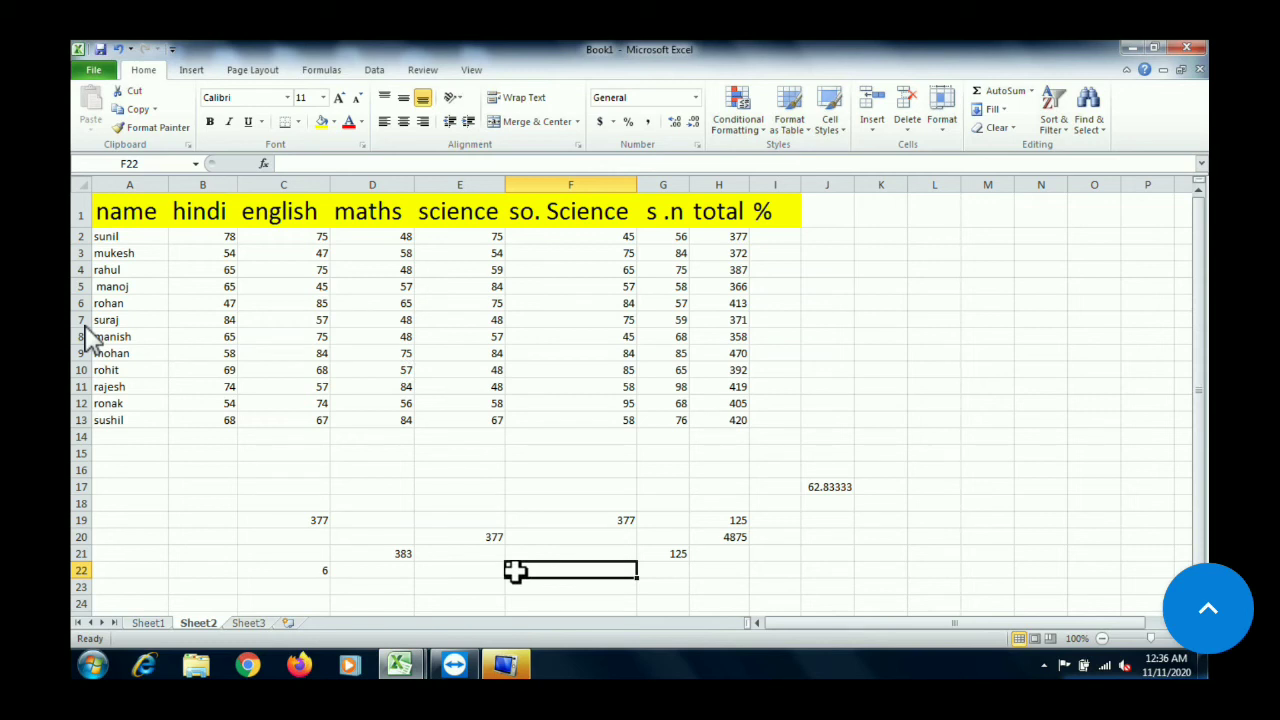
left_click(946, 320)
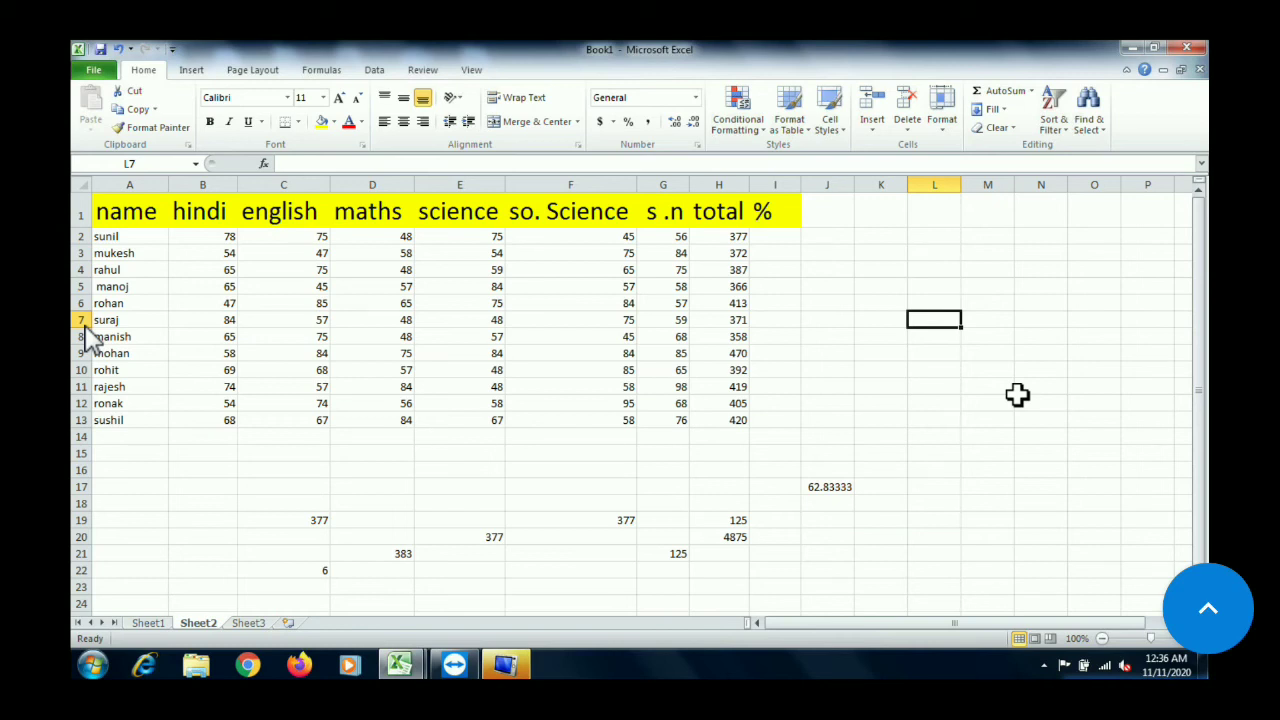
type("=")
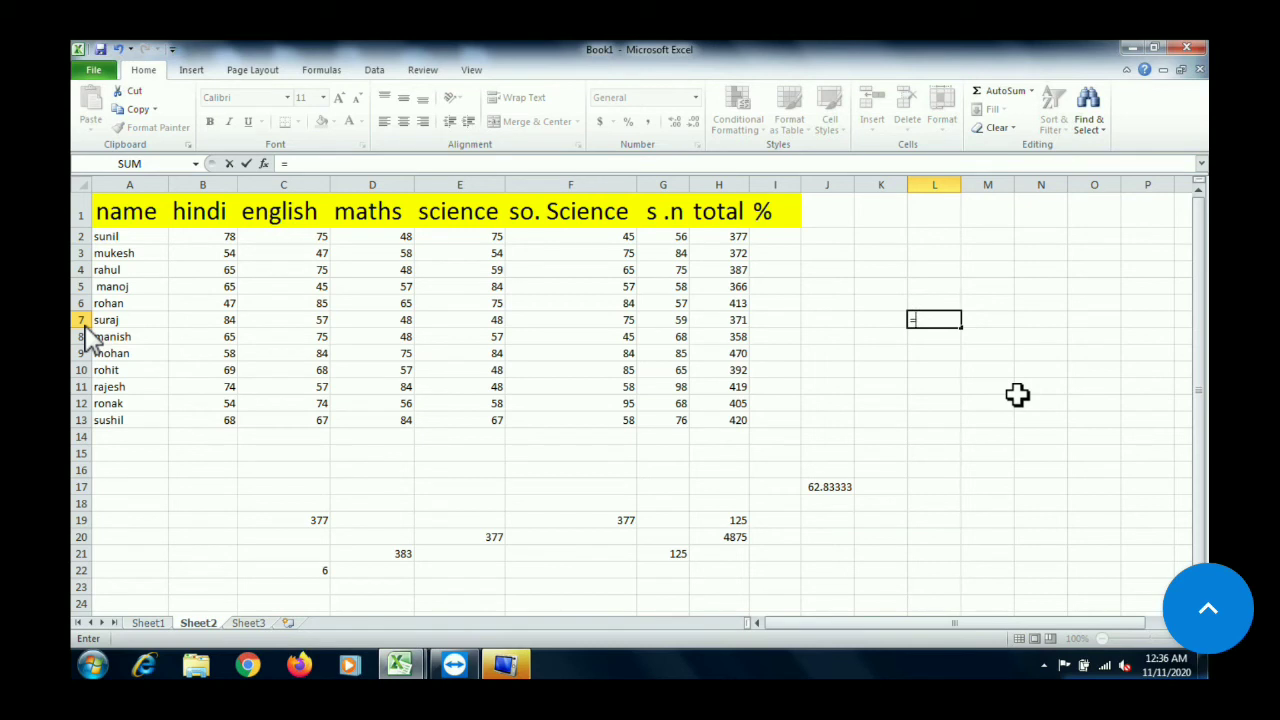
type("max")
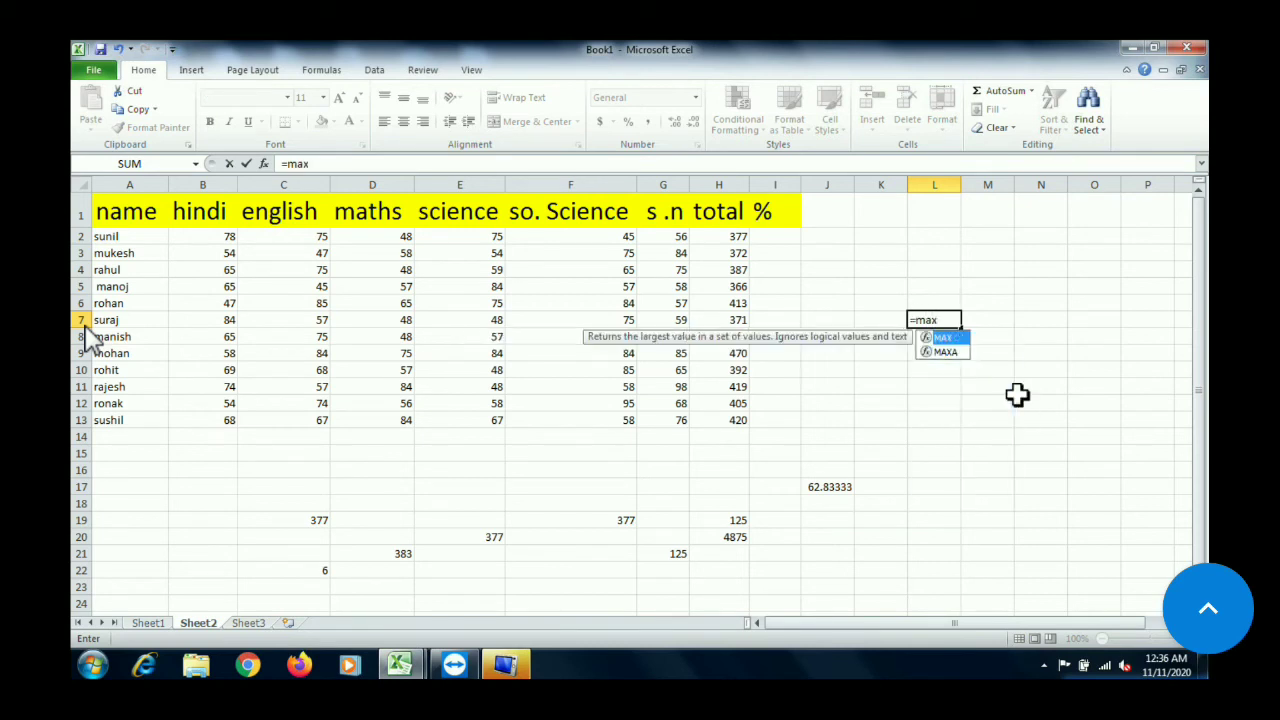
type("(")
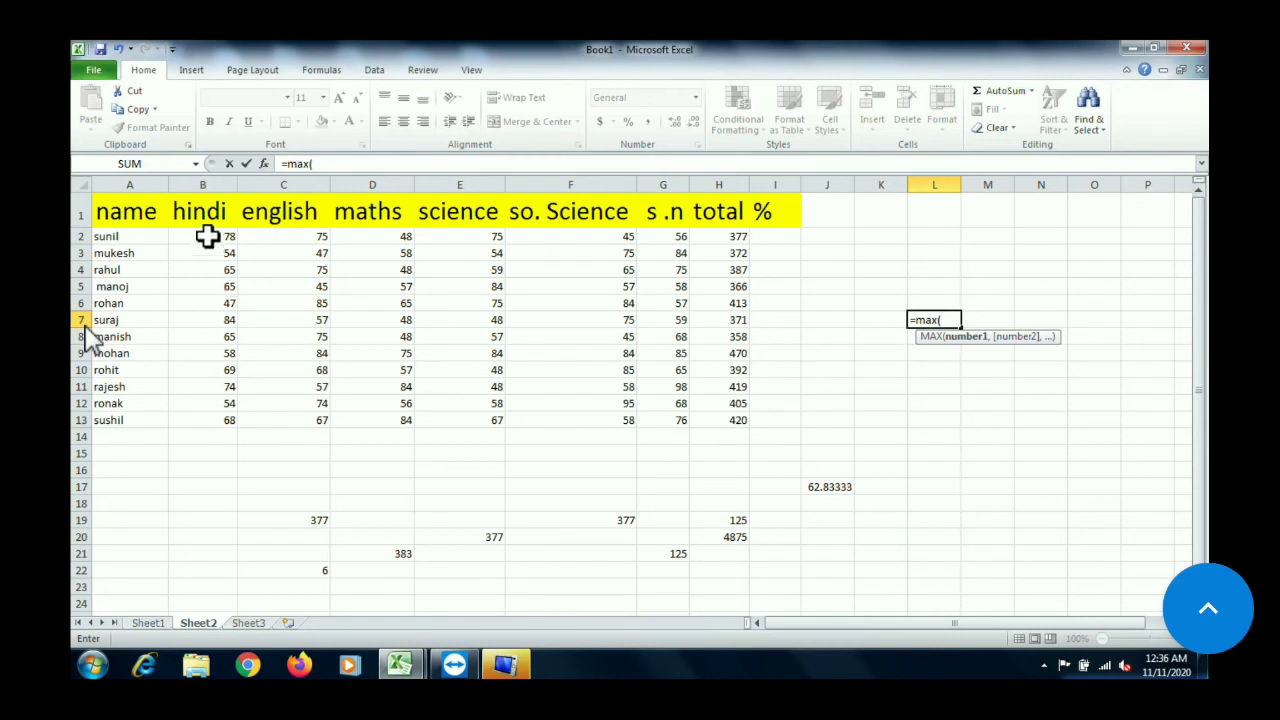
left_click_drag(206, 236, 653, 416)
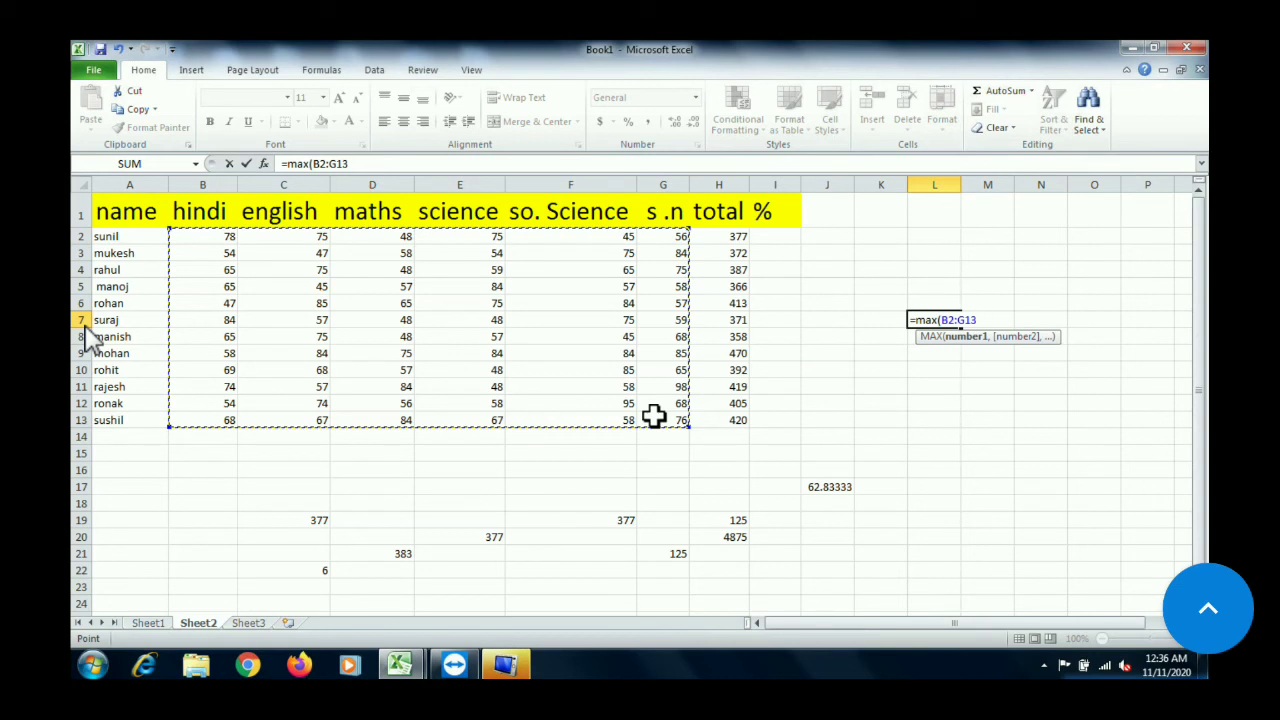
type(")")
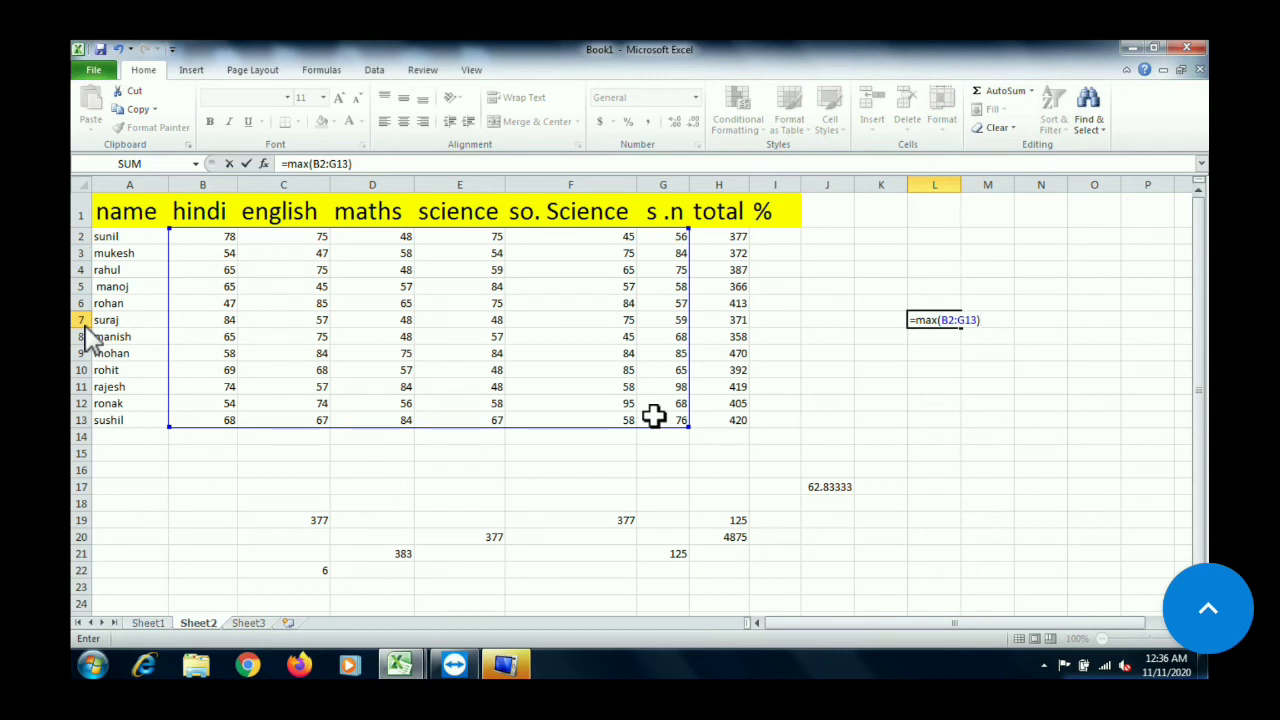
key("Return")
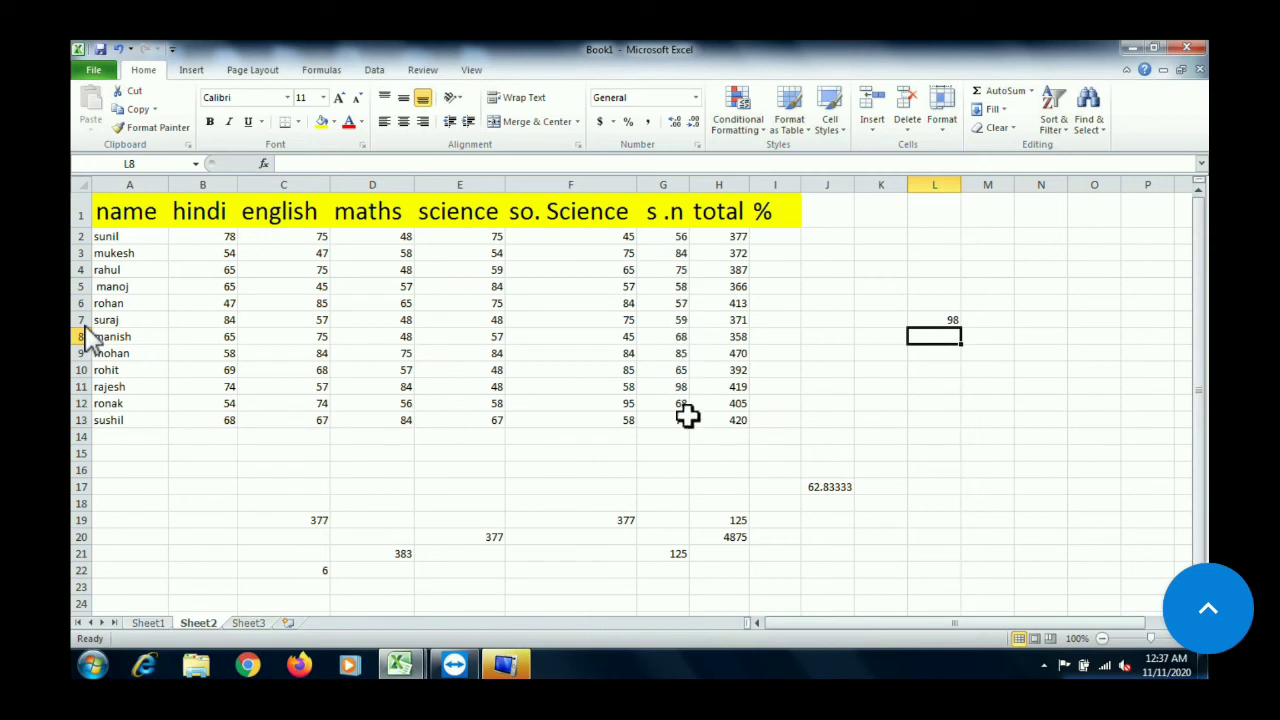
Change the s.n mark in G11 to 45 and the so. Science mark in F12 to 0 to test the maximum formula
left_click(673, 382)
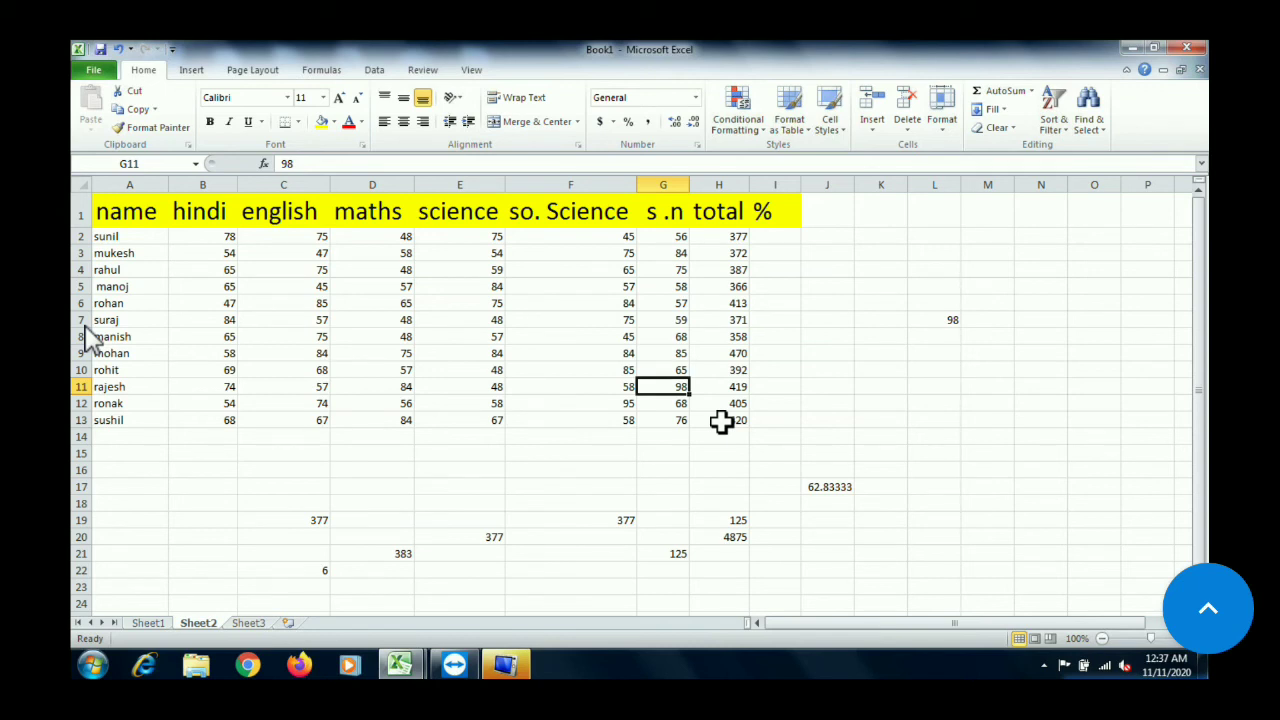
type("45")
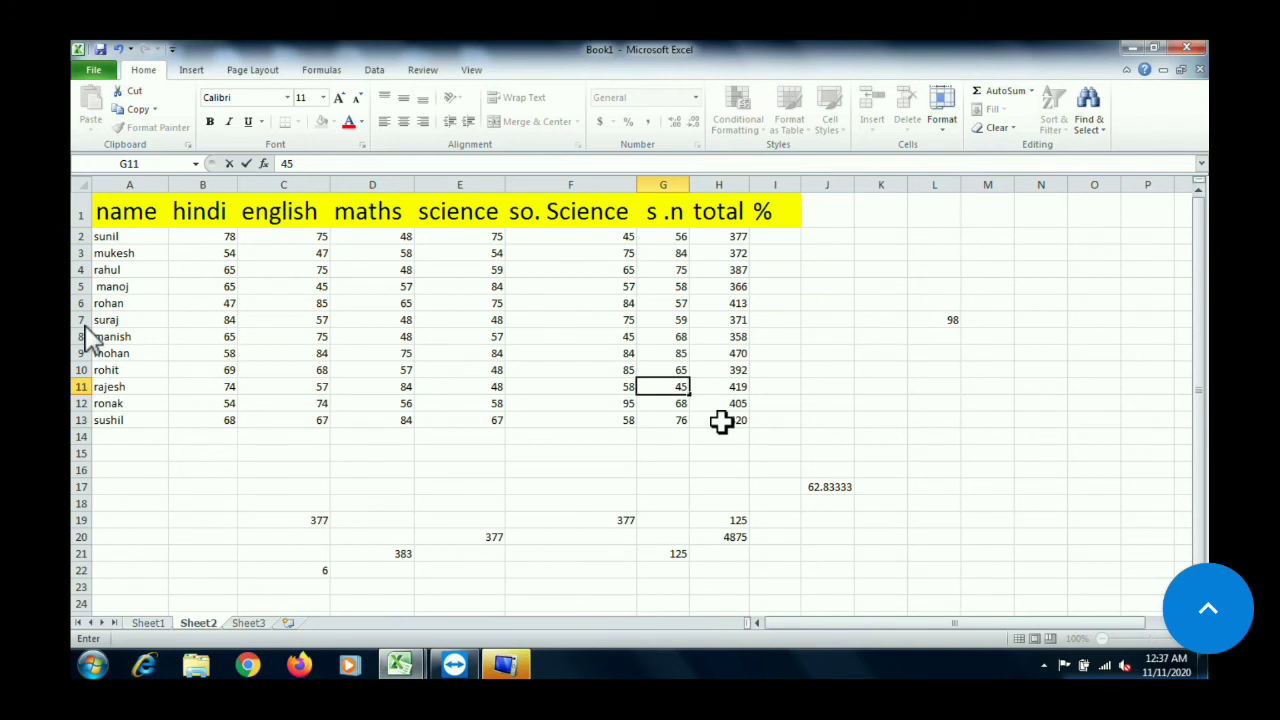
key("Return")
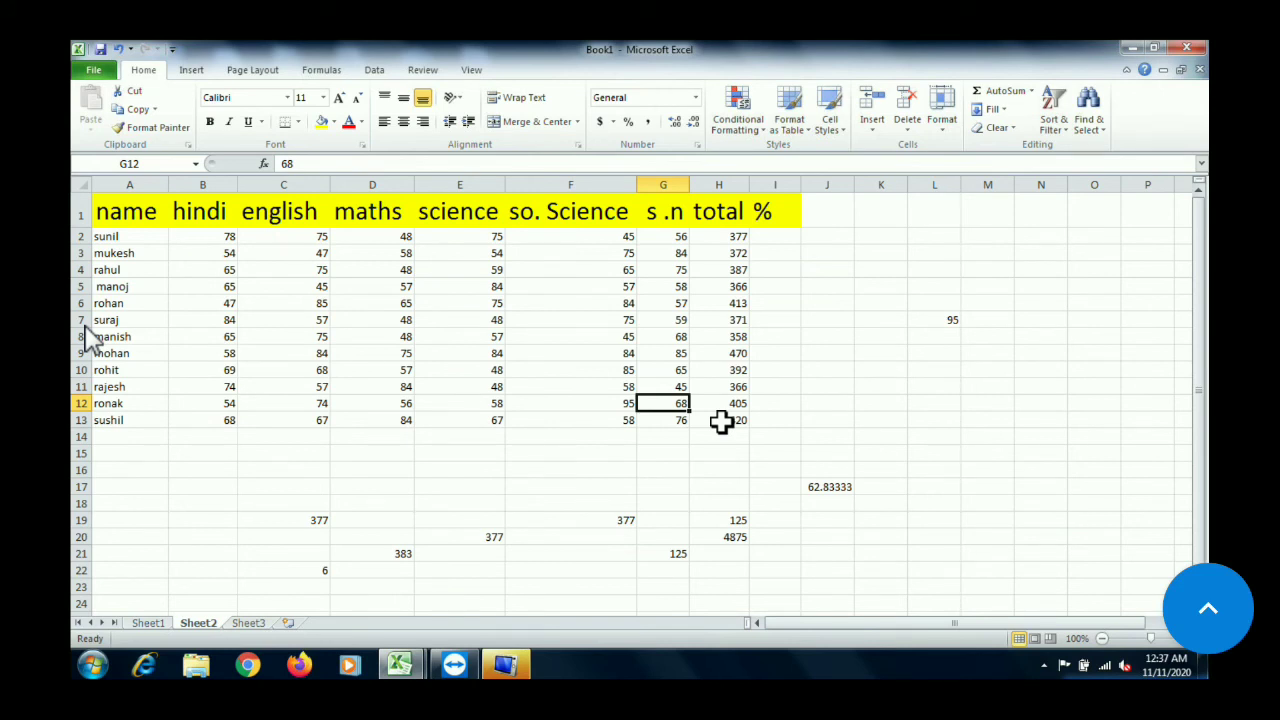
left_click(608, 405)
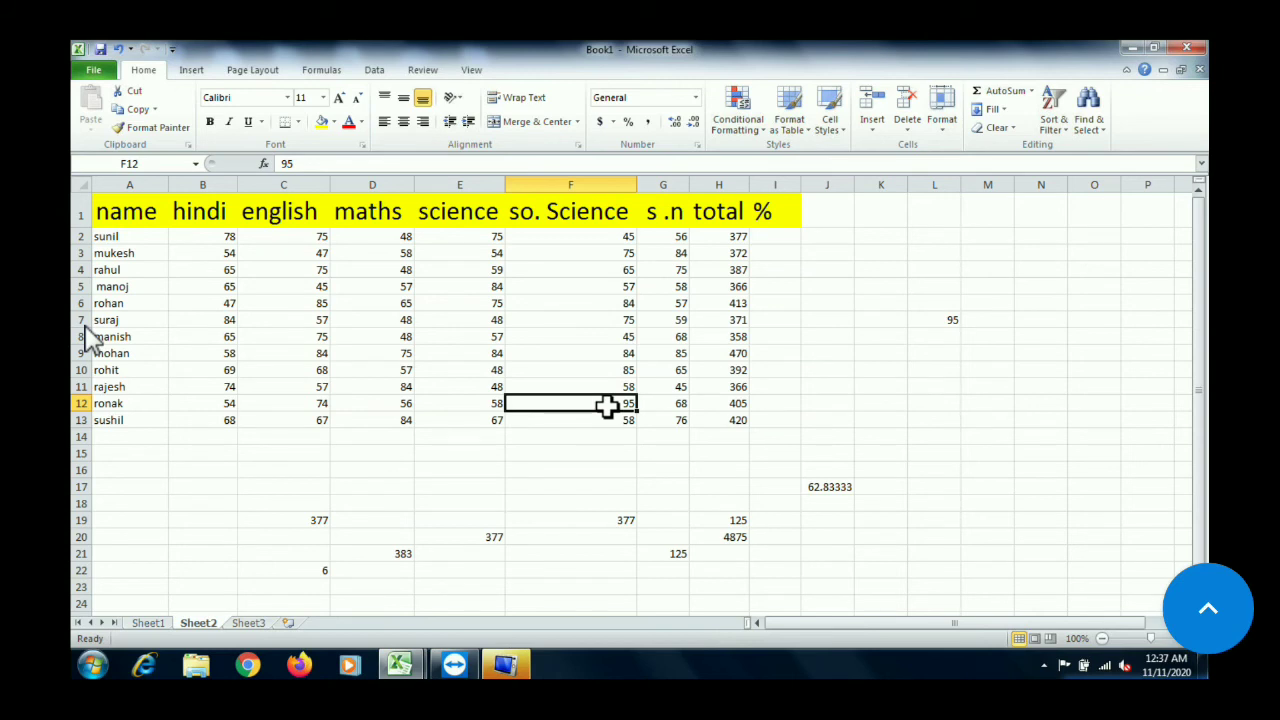
type("0")
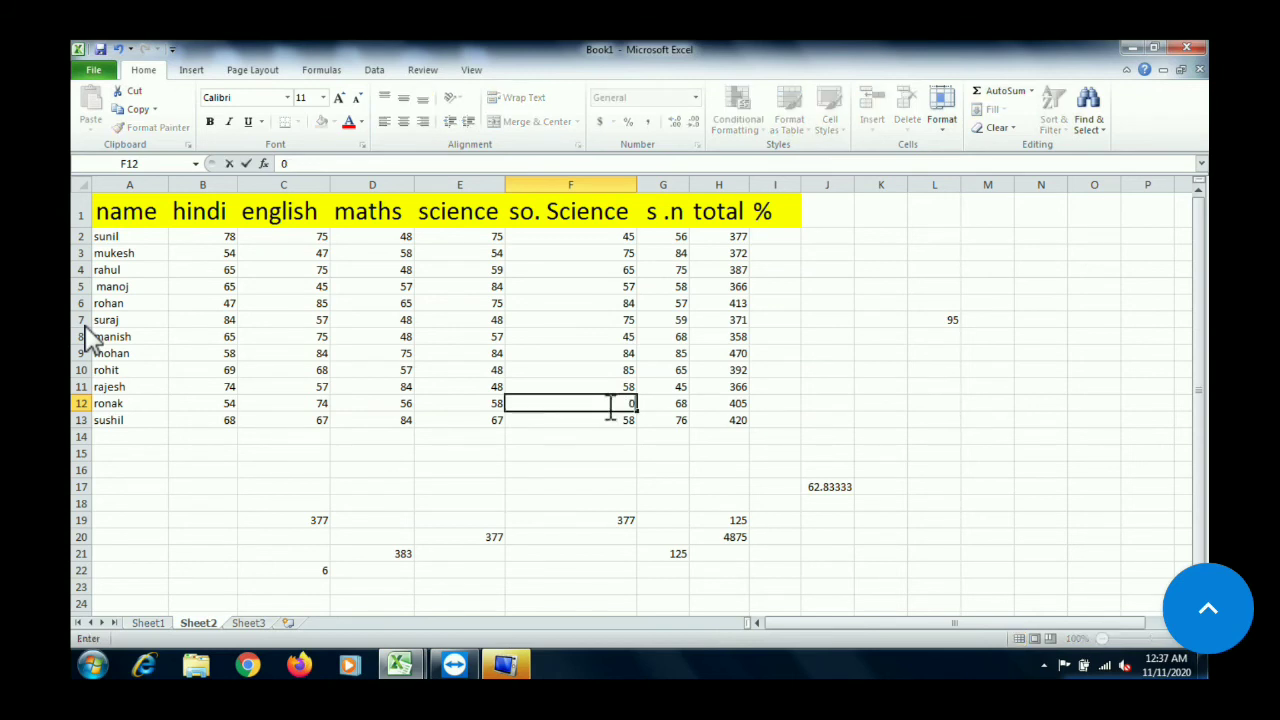
key("Return")
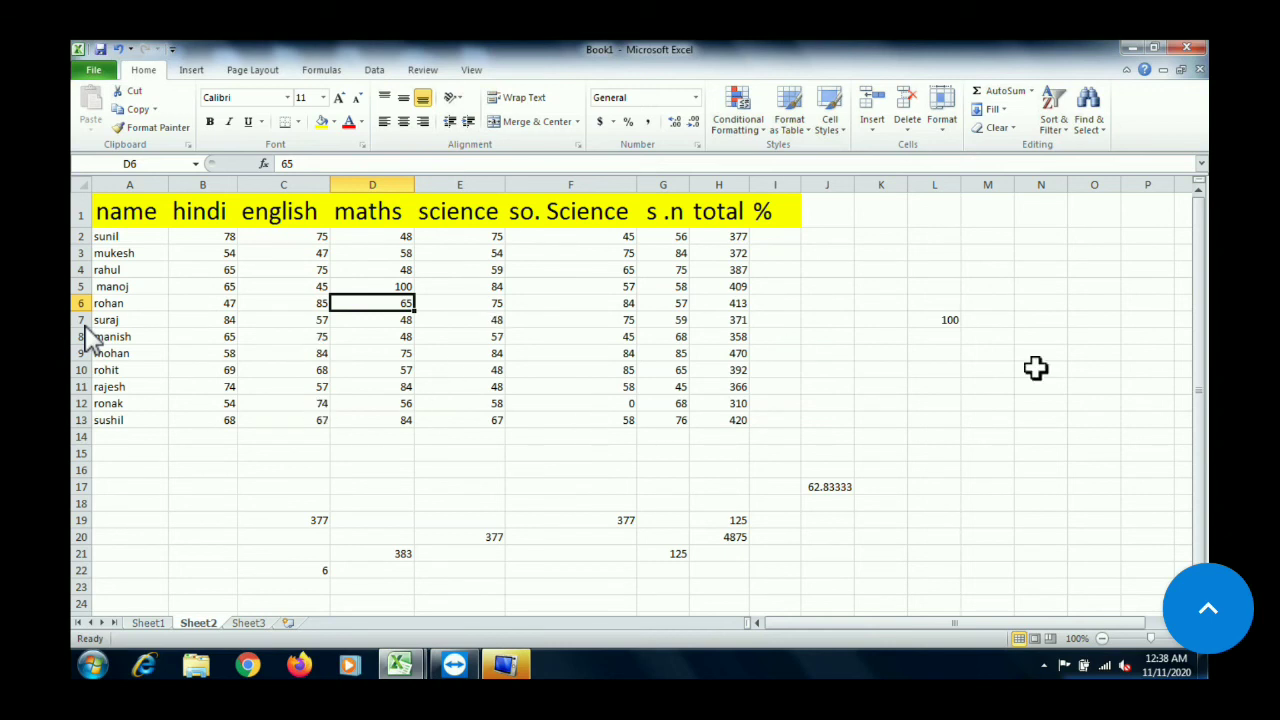
Find the lowest mark in L9 with =min(B2:G13), picking all the subject marks from the table
left_click(930, 351)
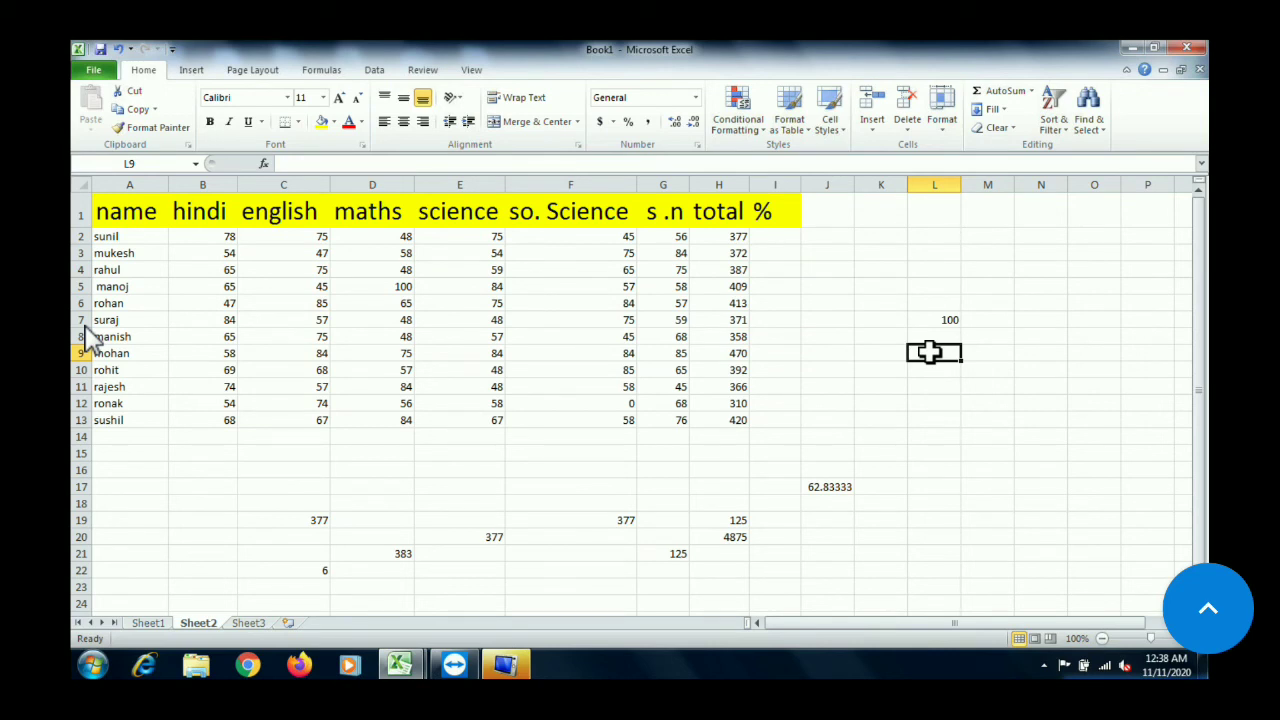
type("=min")
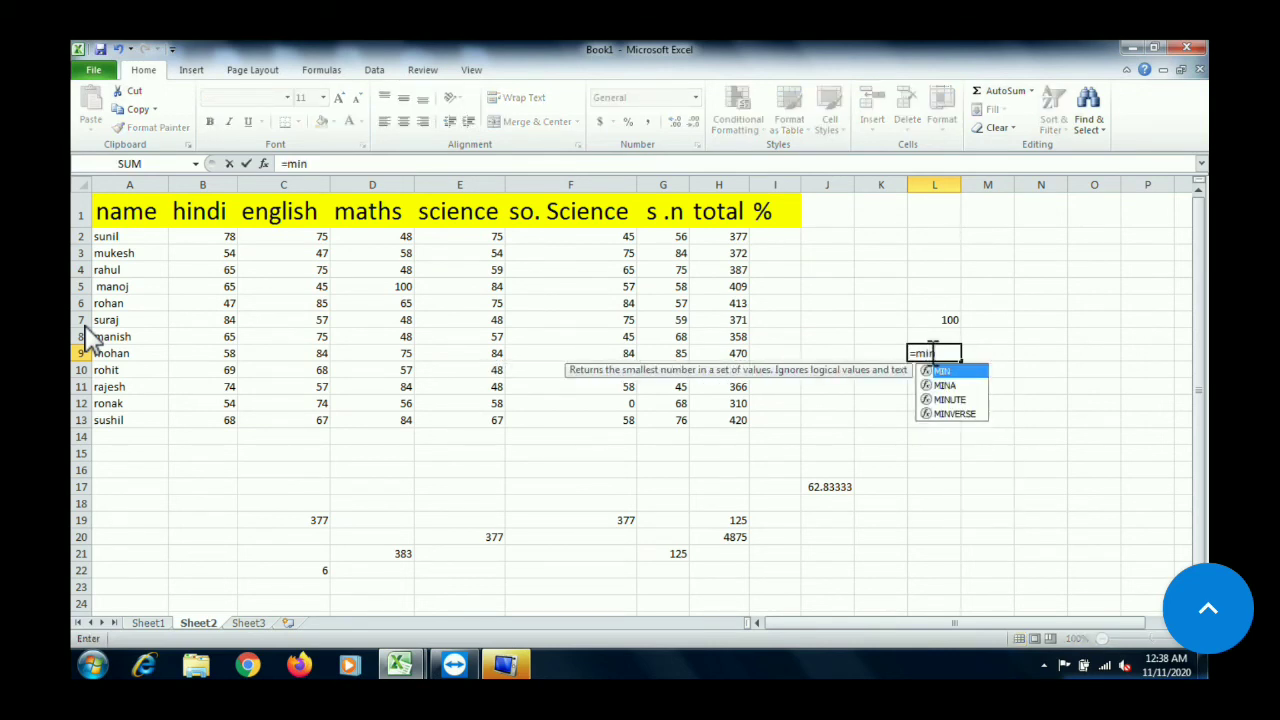
type("(")
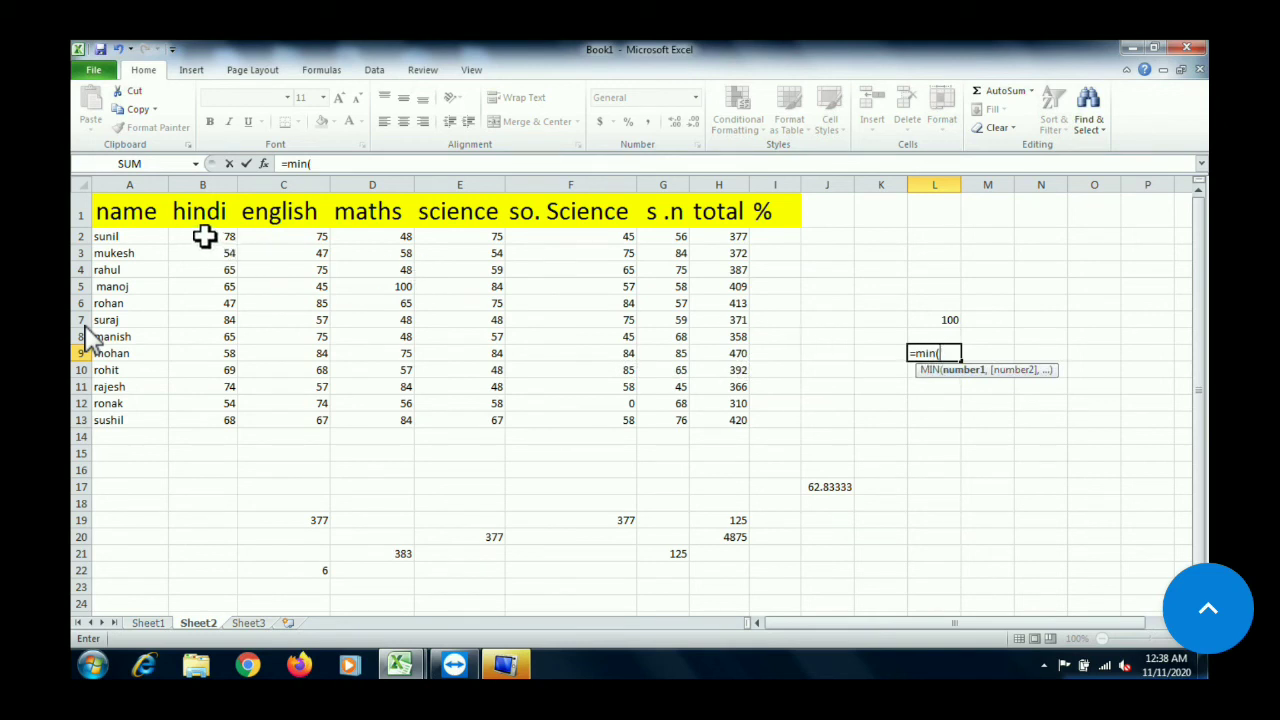
left_click_drag(204, 236, 690, 425)
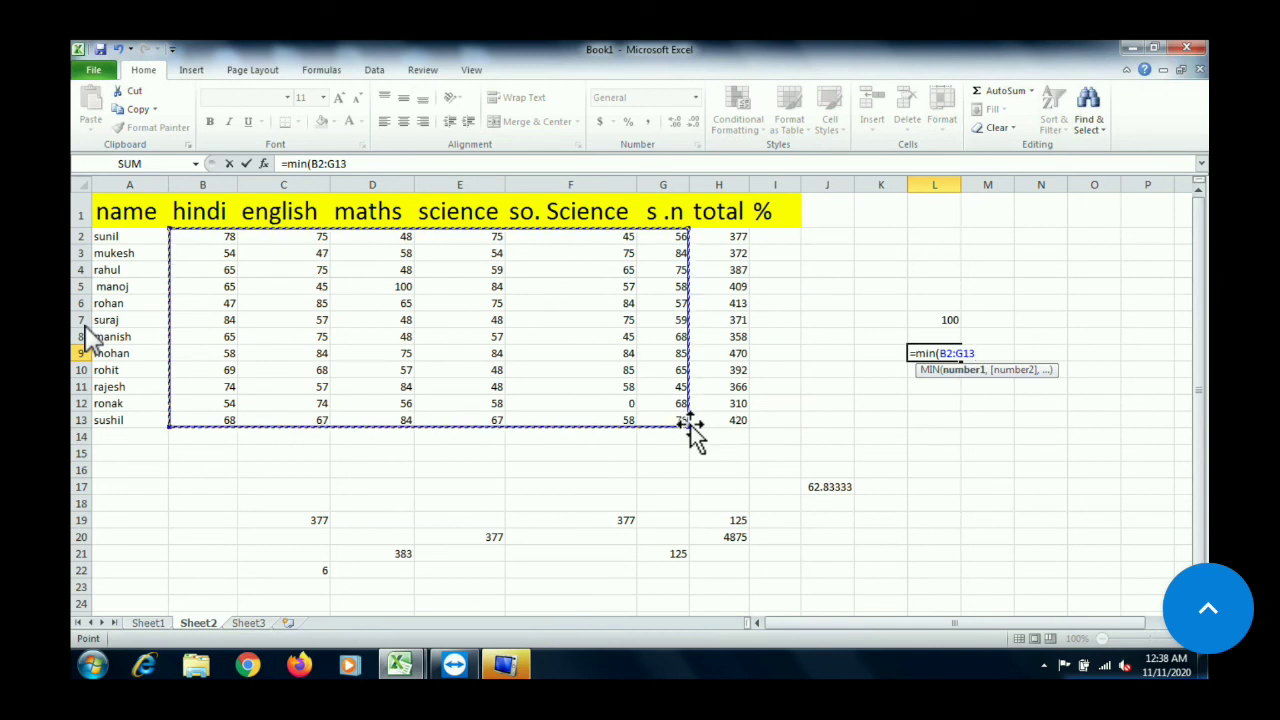
type(")")
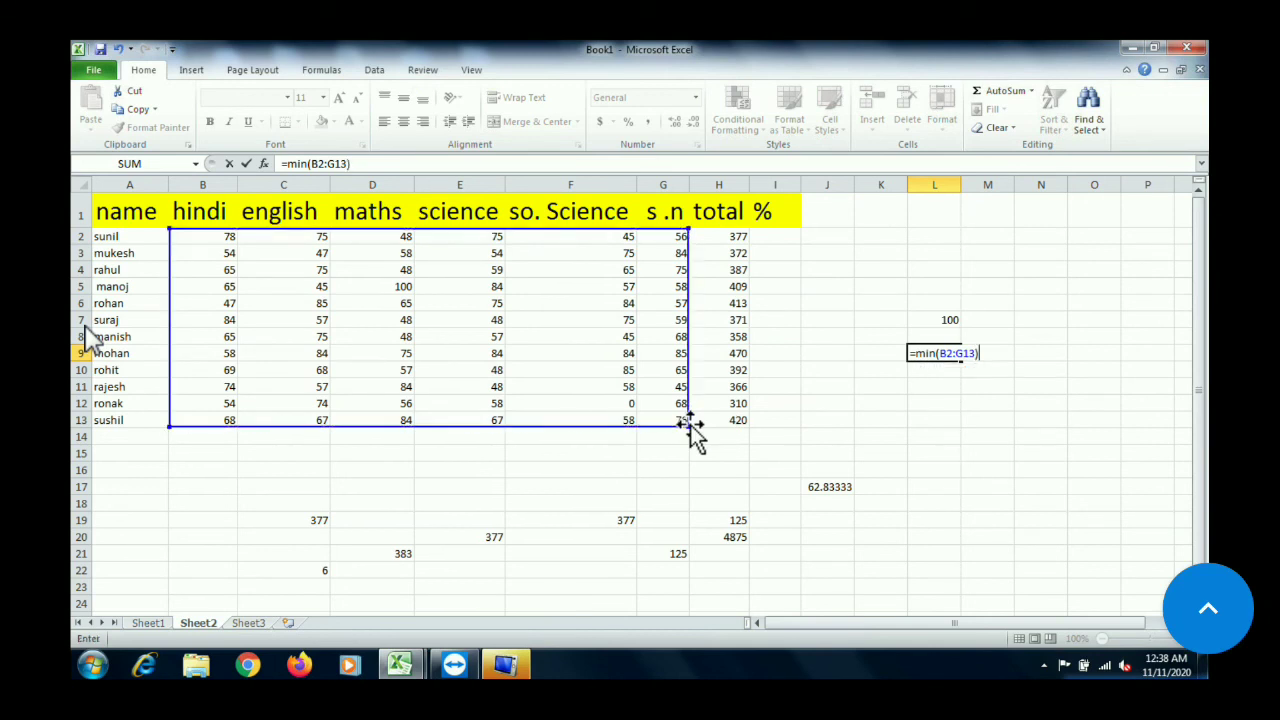
key("Return")
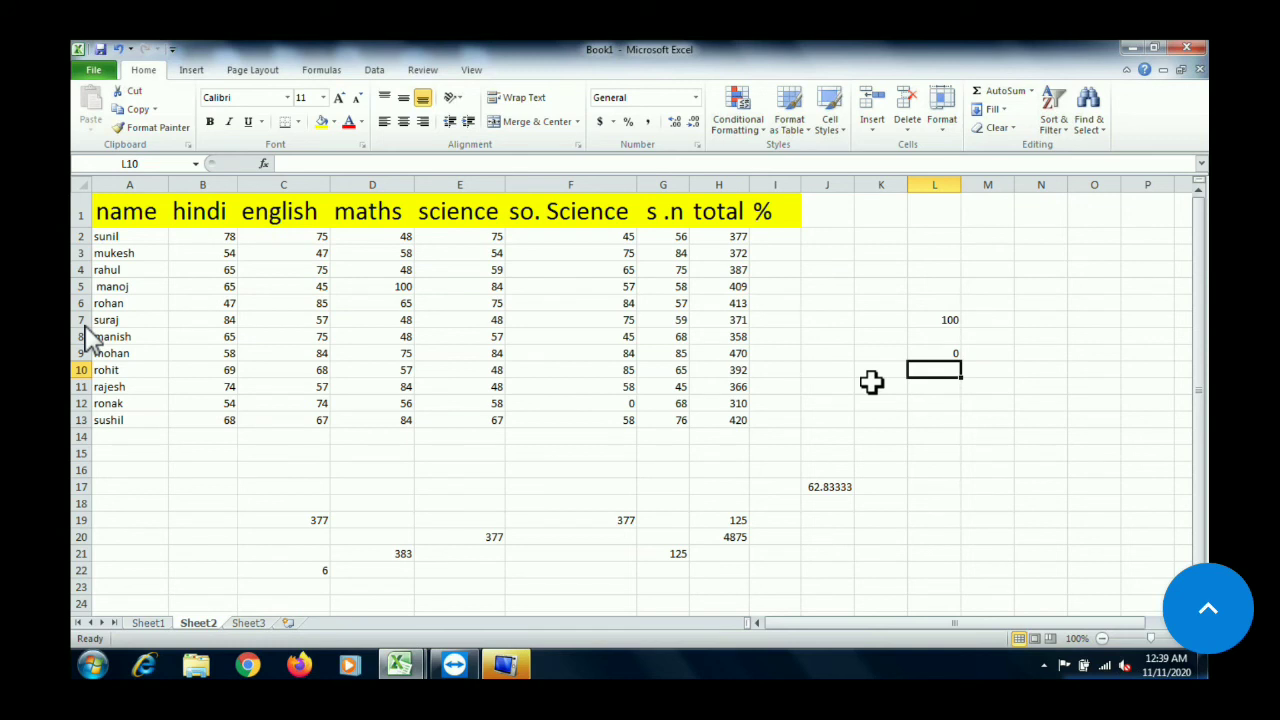
Replace the so. Science mark in F12 with 45 to test the minimum formula
left_click(599, 414)
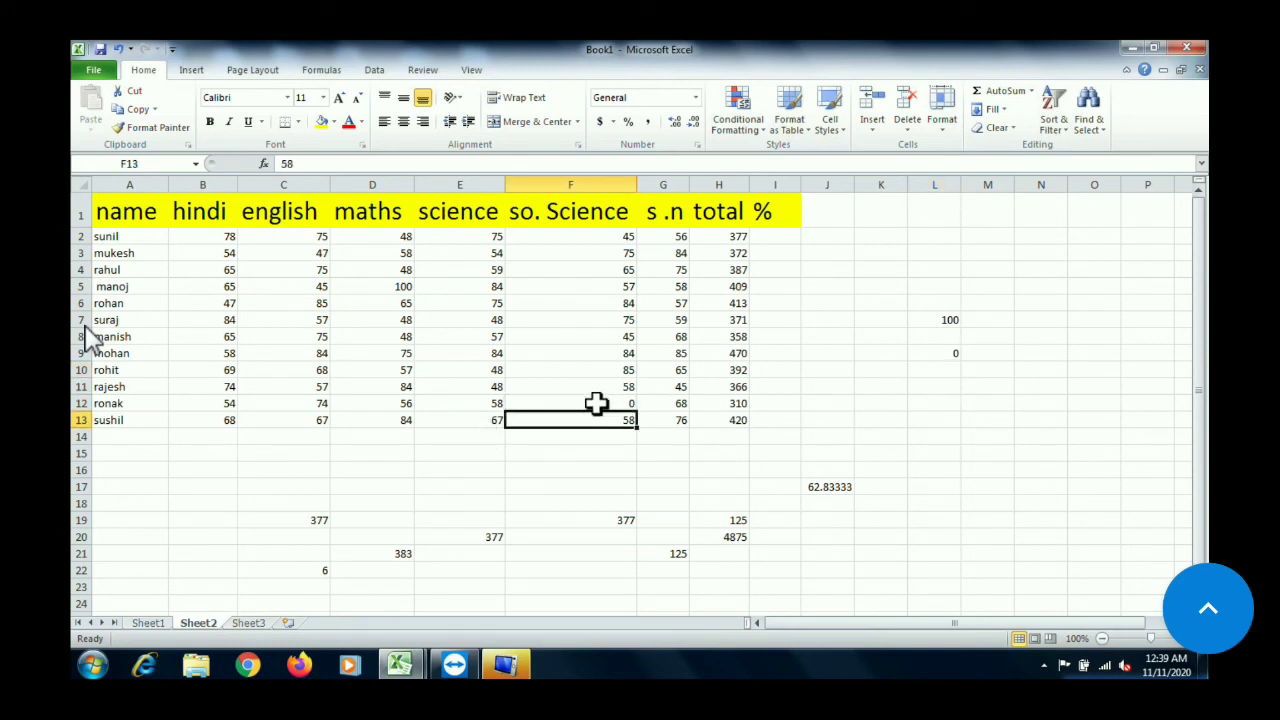
double_click(597, 403)
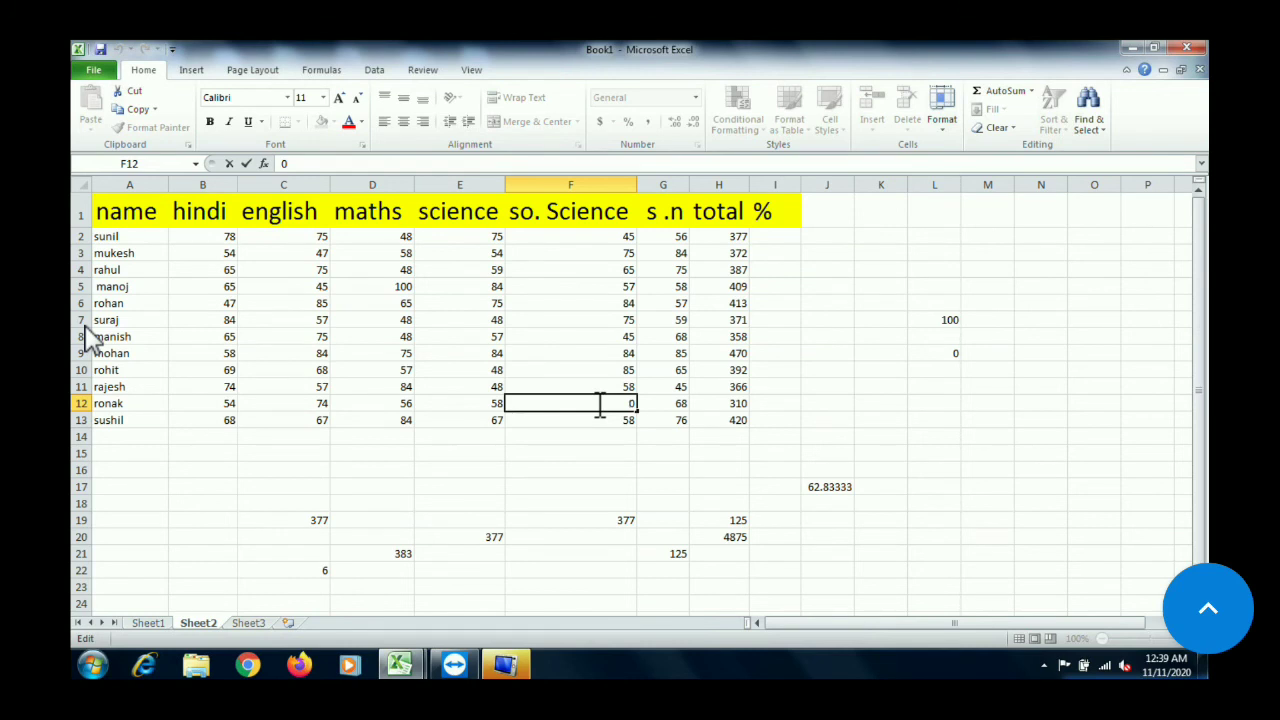
key("BackSpace")
type("45")
key("Return")
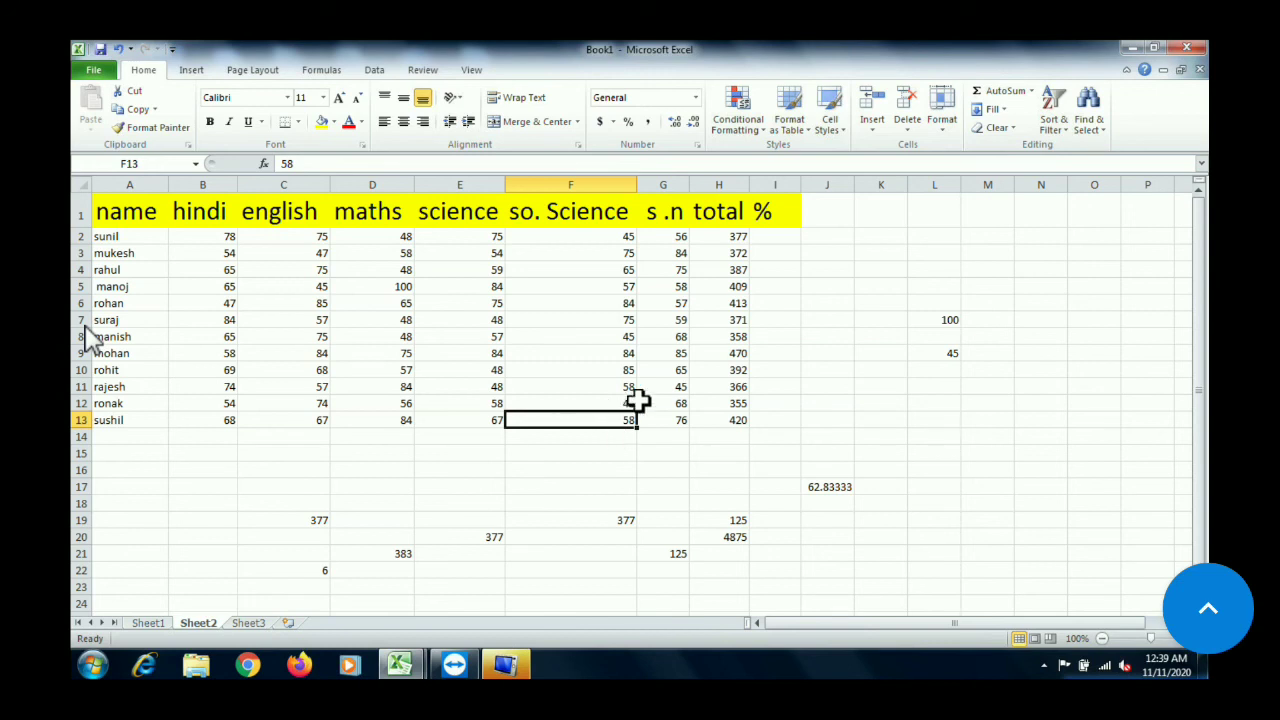
left_click(593, 399)
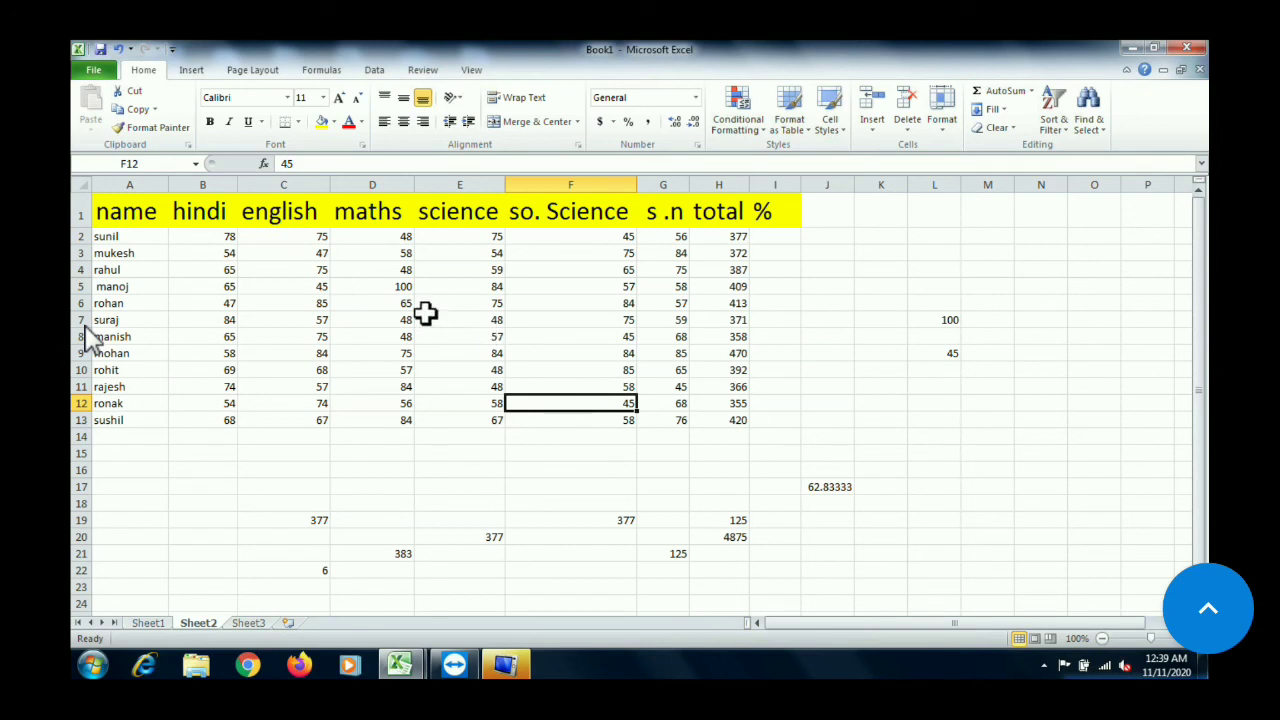
Set the maths mark in D5 to 23 to test the maximum and minimum formulas again
left_click(396, 290)
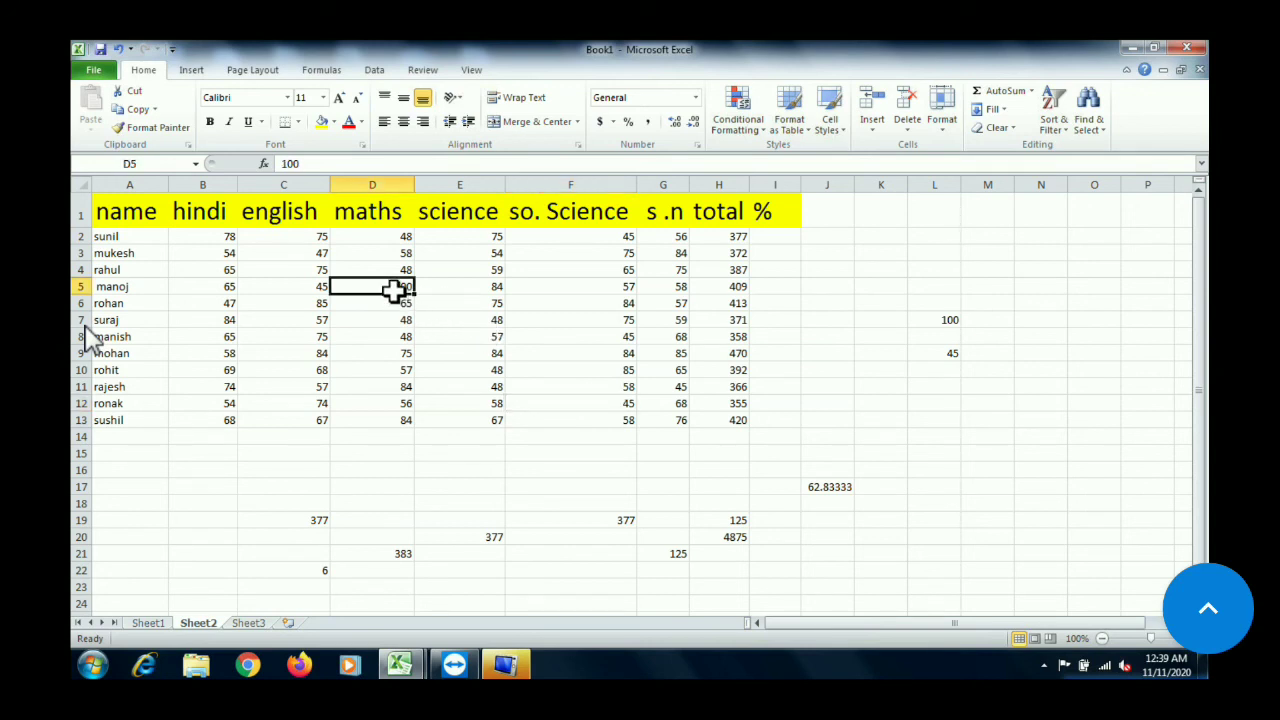
type("23")
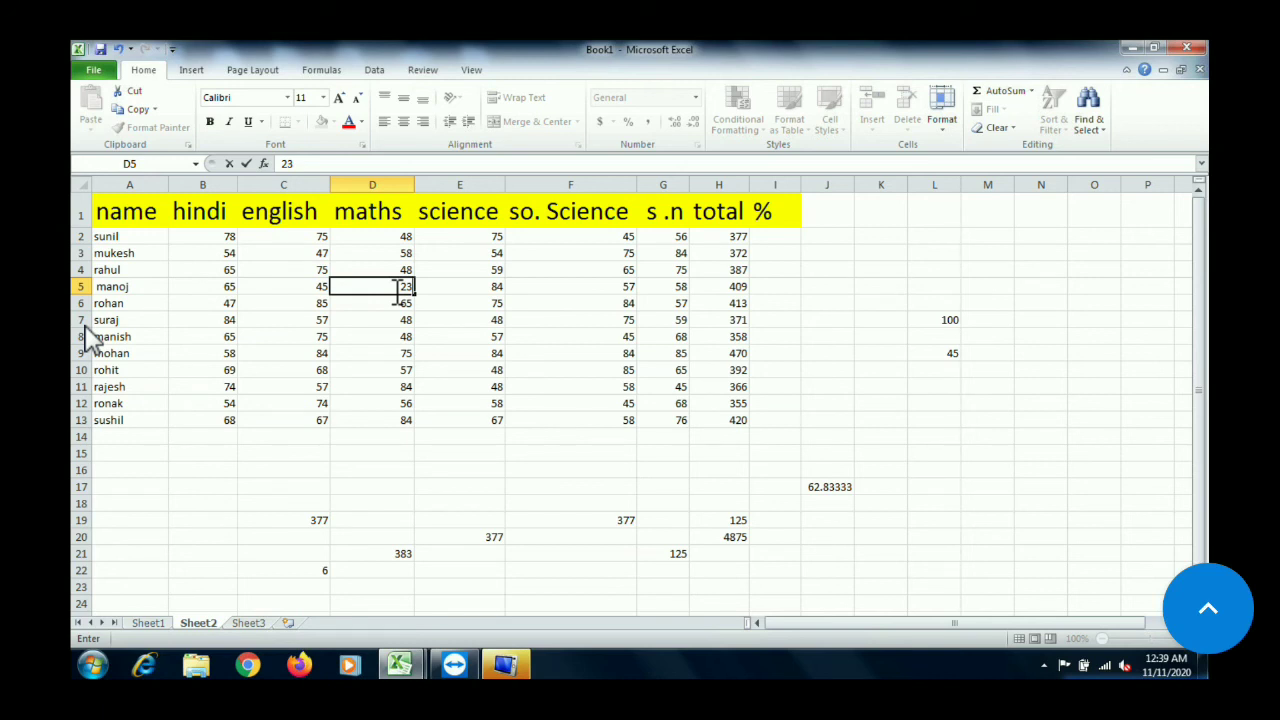
key("Return")
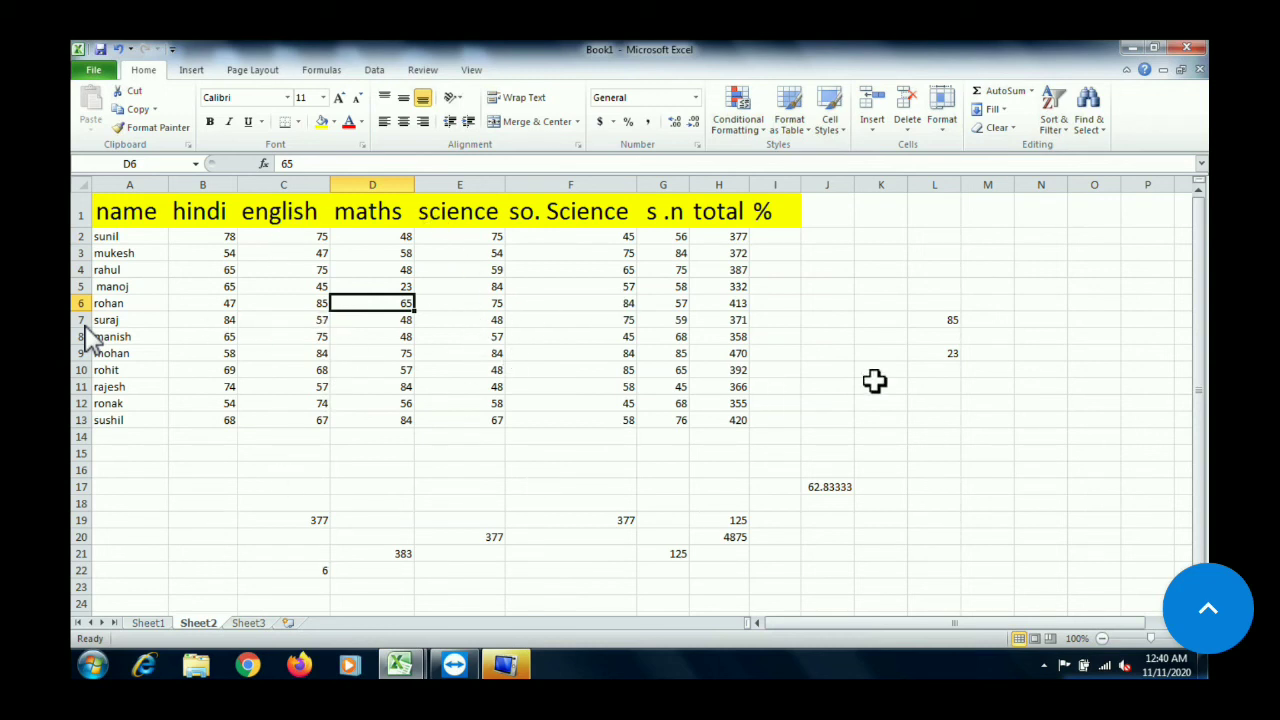
Count the numeric cells for the first six students in L12 with =count(B2:H7), picking the range from the table
left_click(943, 397)
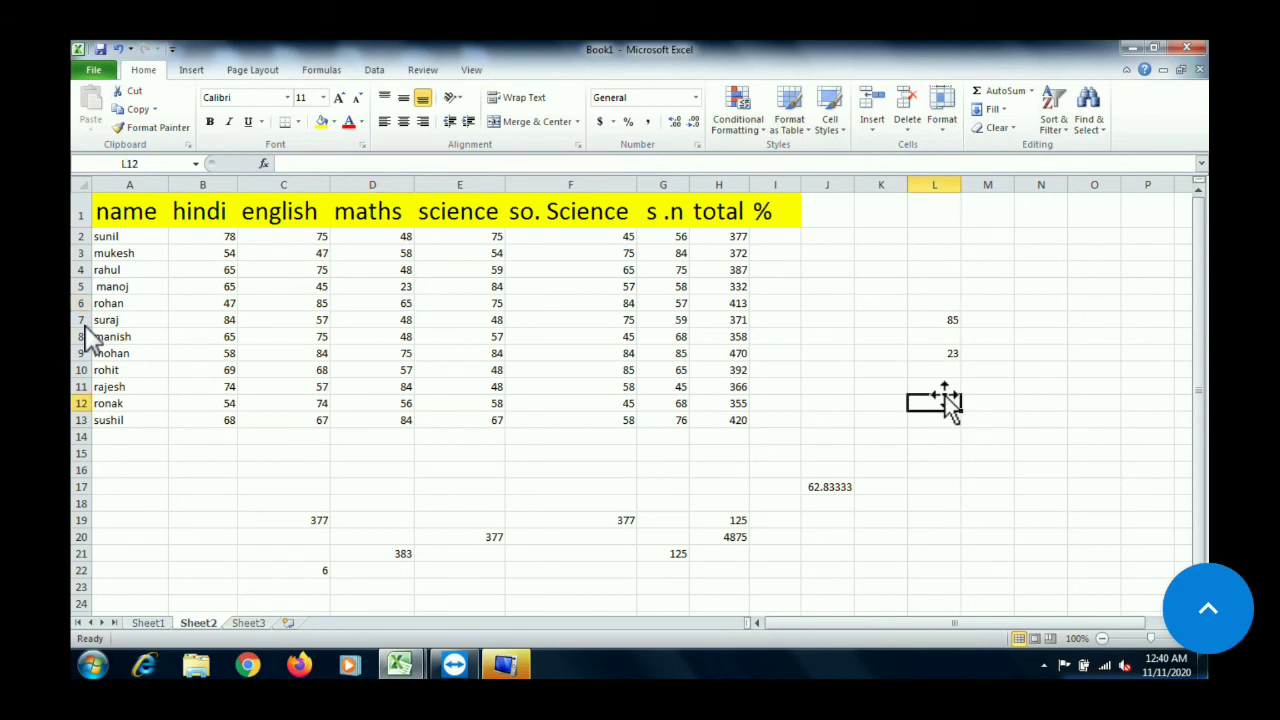
type("=")
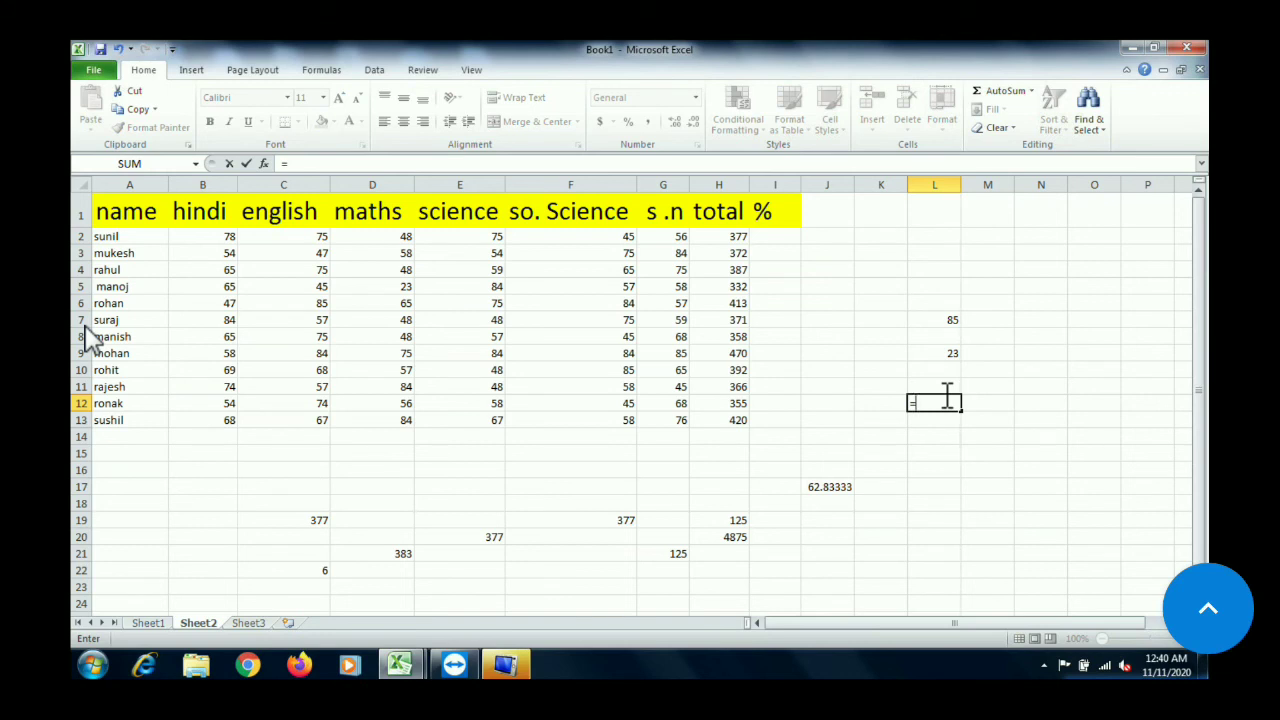
type("co")
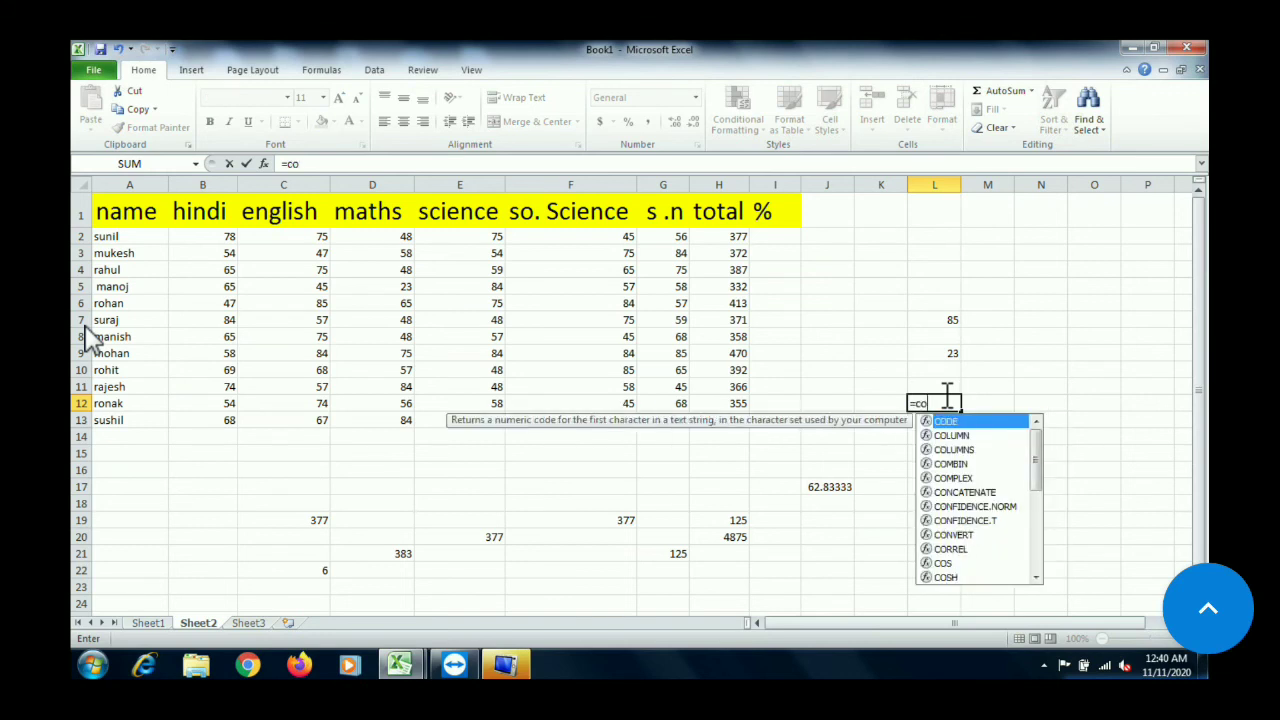
type("unt")
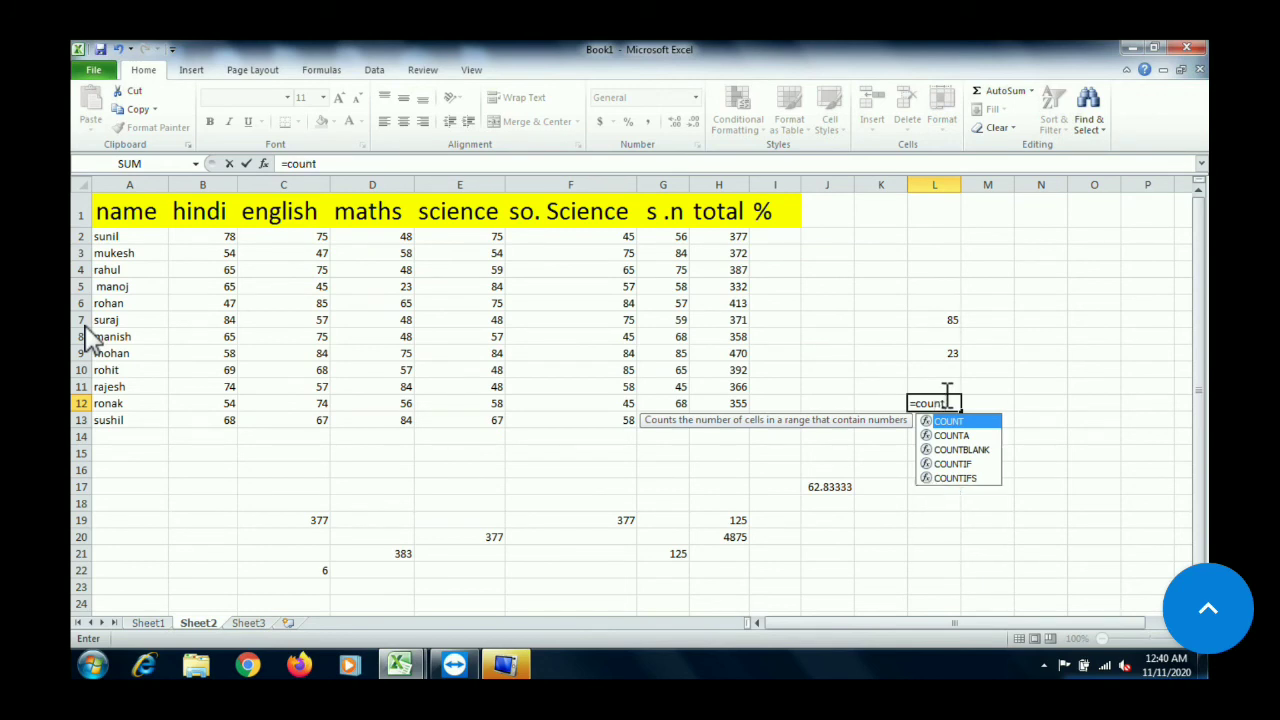
type("(")
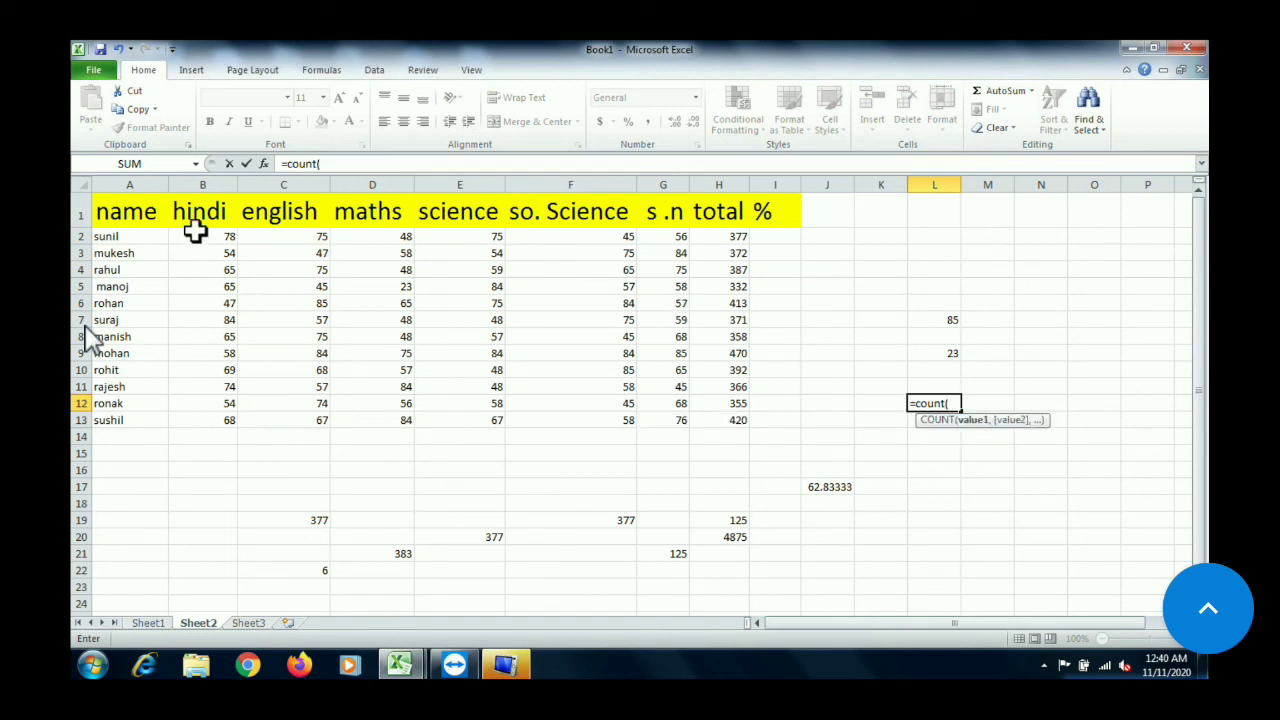
left_click_drag(195, 230, 707, 316)
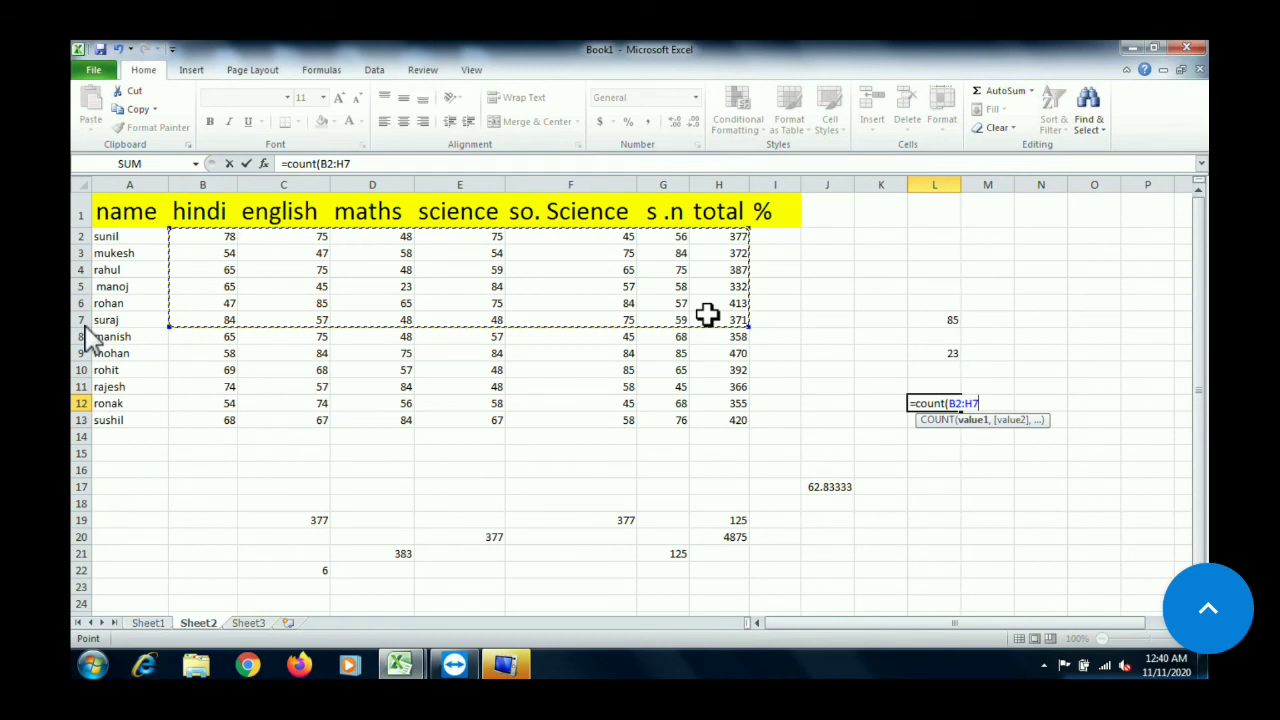
type(")")
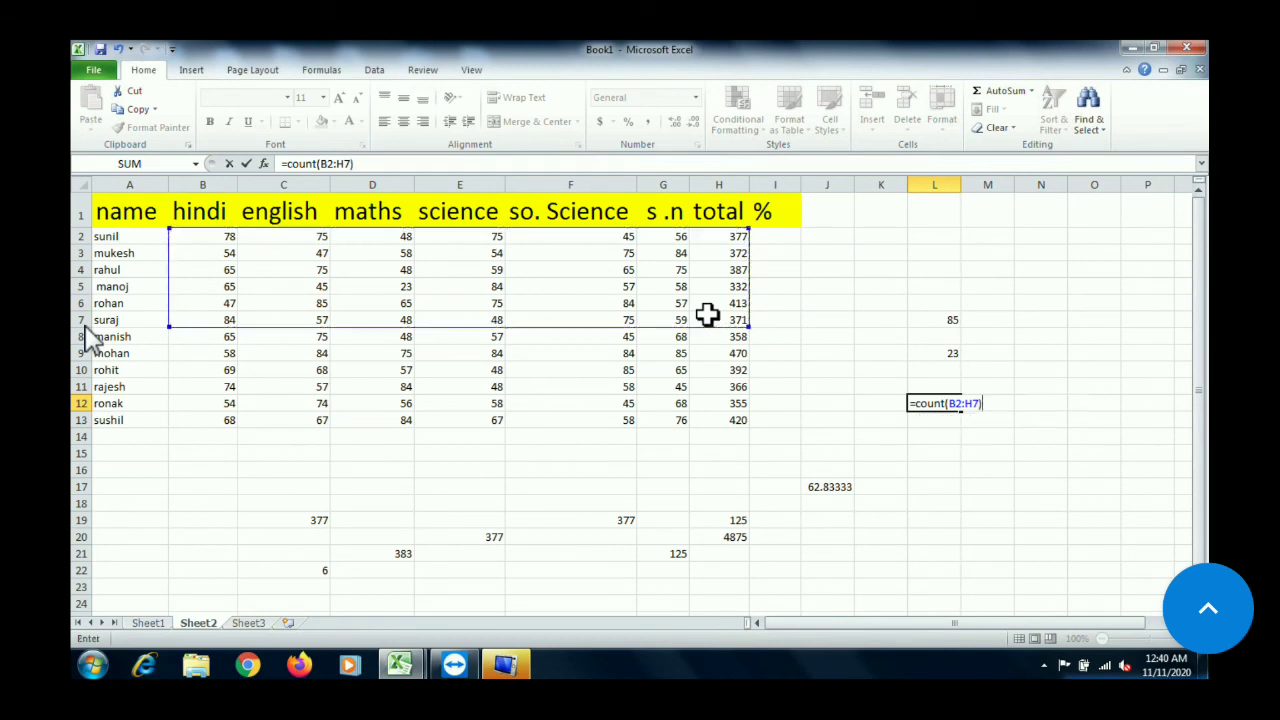
key("Return")
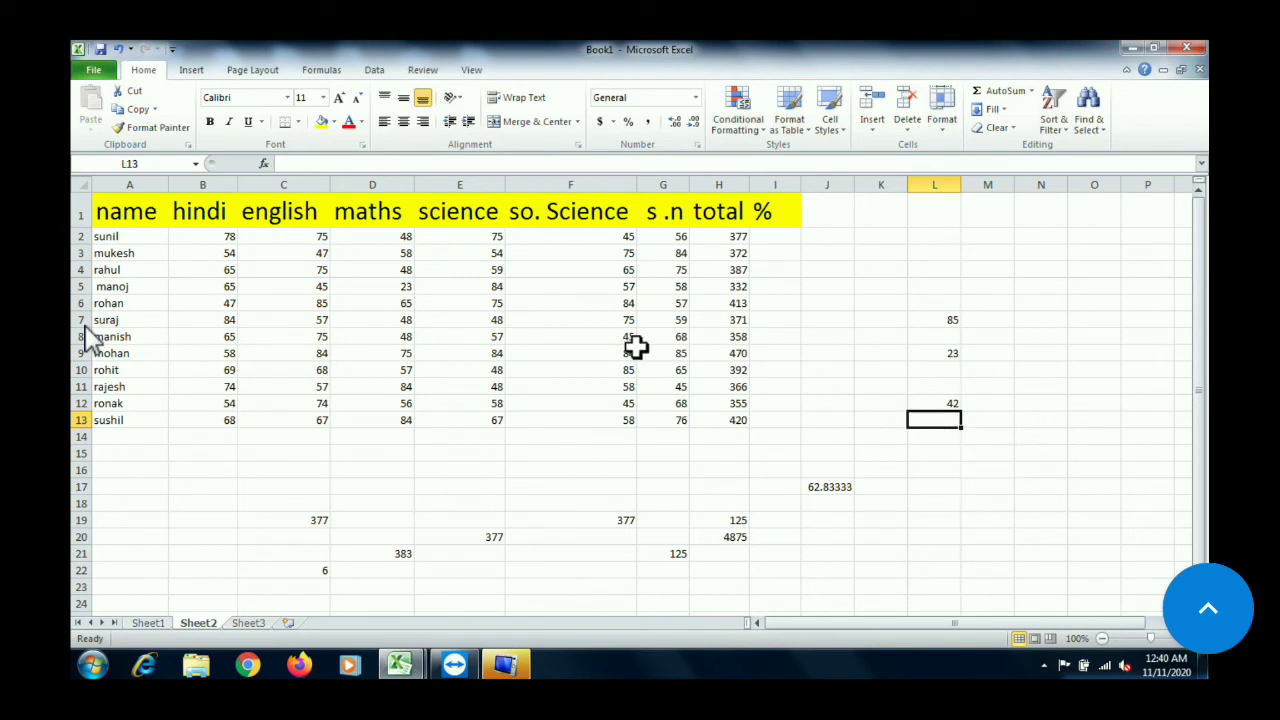
Clear the english mark in C5 and the maths marks in D5 and D10 to test the count formula
left_click(189, 319)
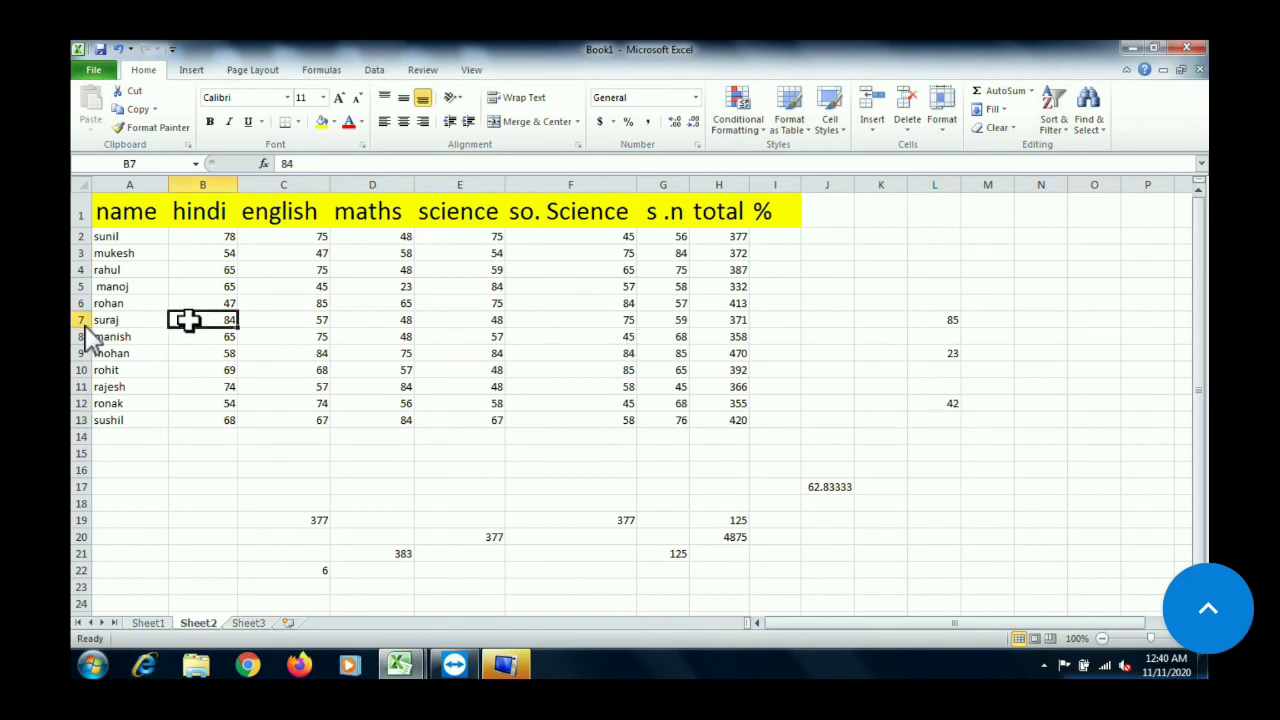
left_click(316, 302)
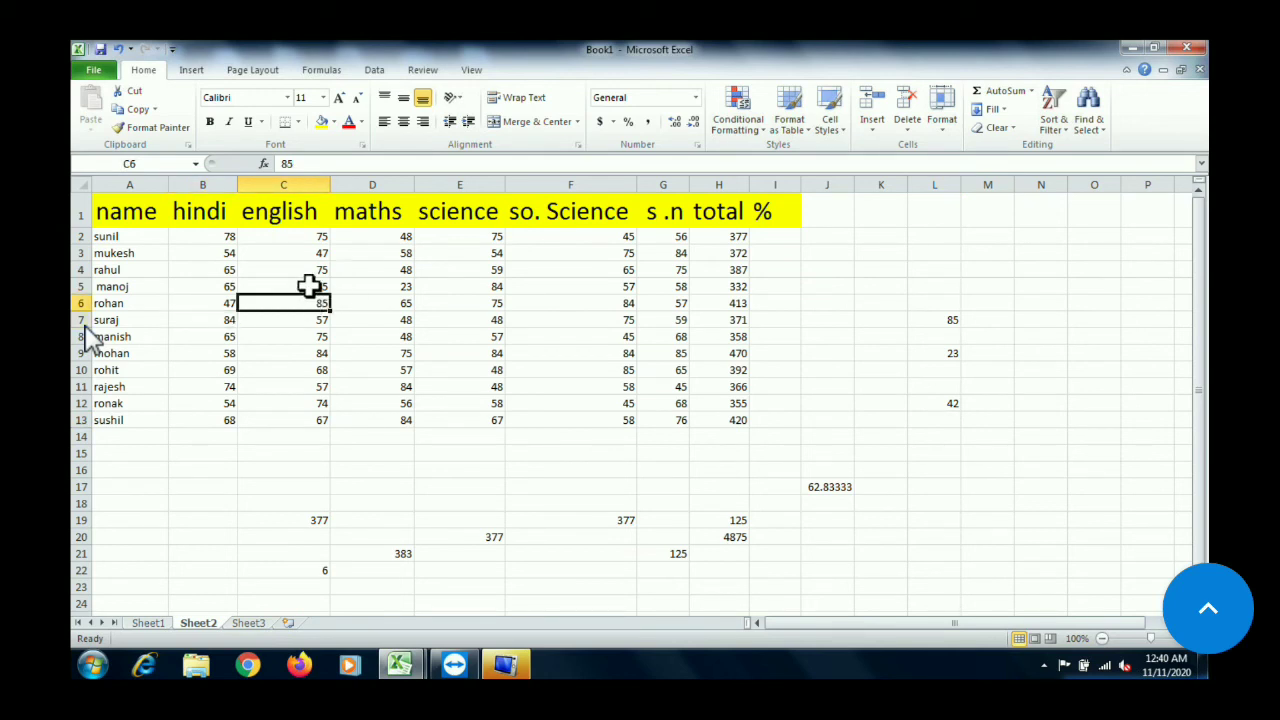
left_click(305, 286)
key("Delete")
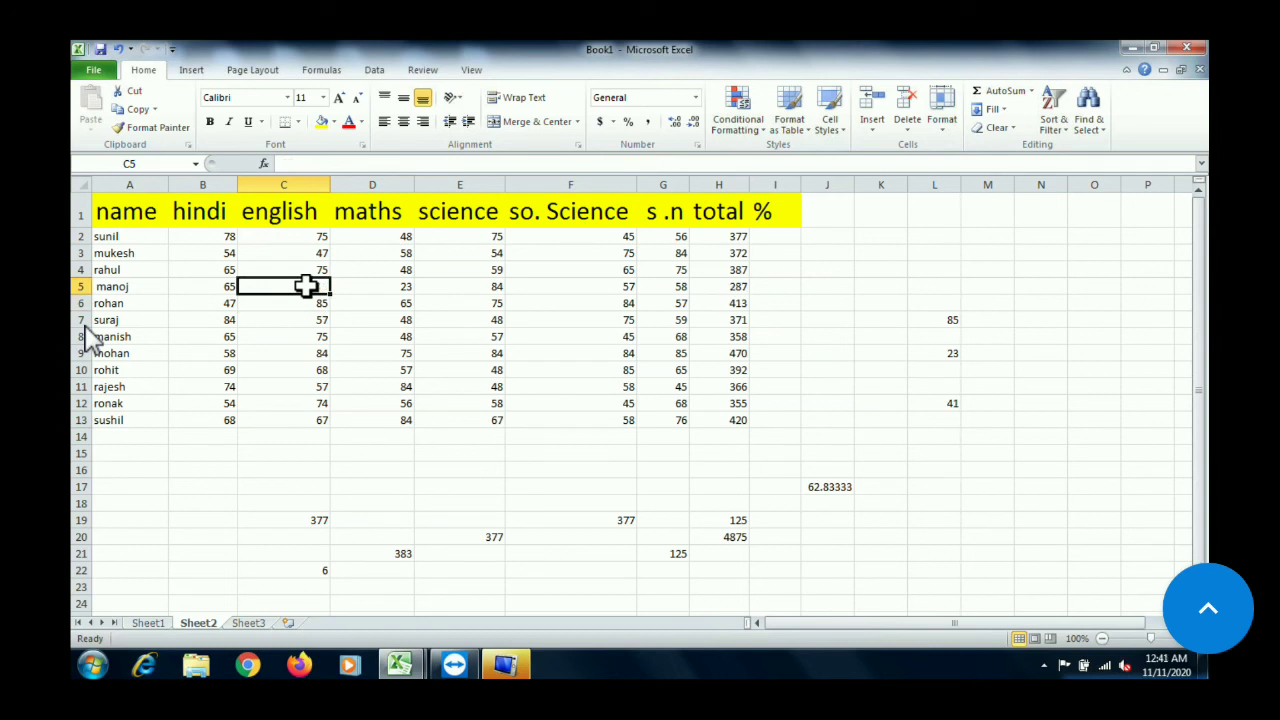
left_click(408, 286)
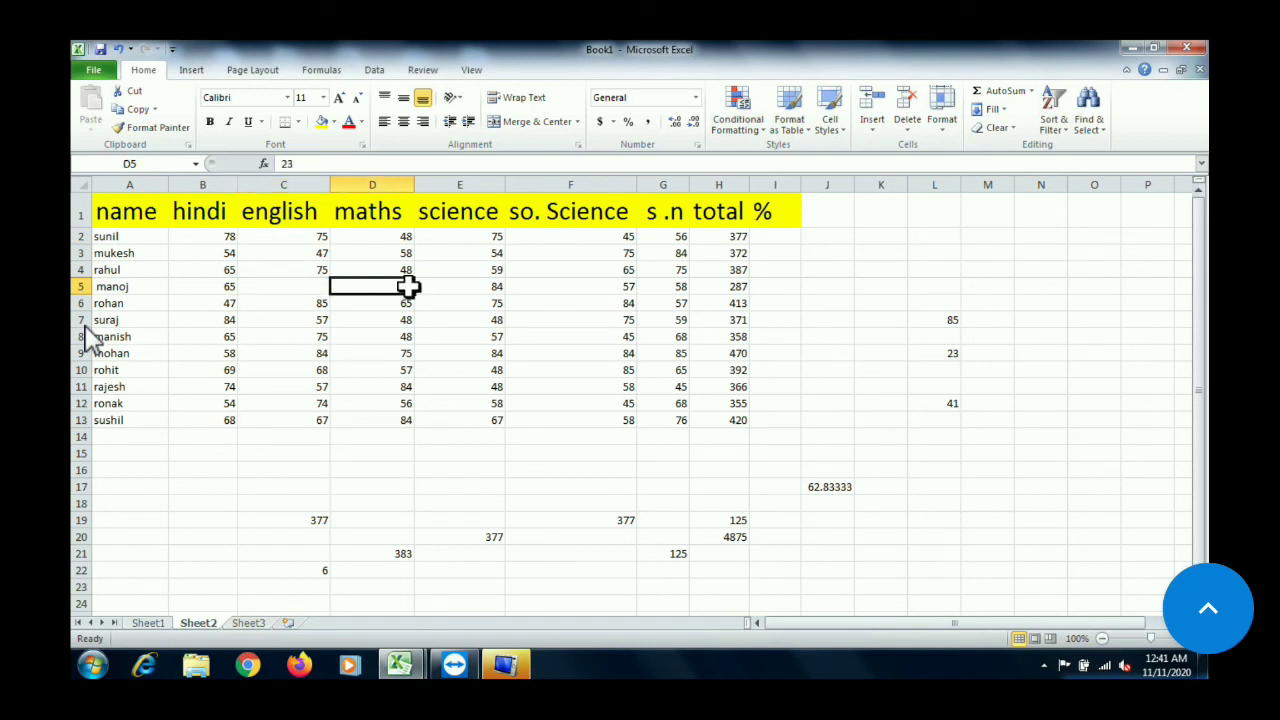
key("Delete")
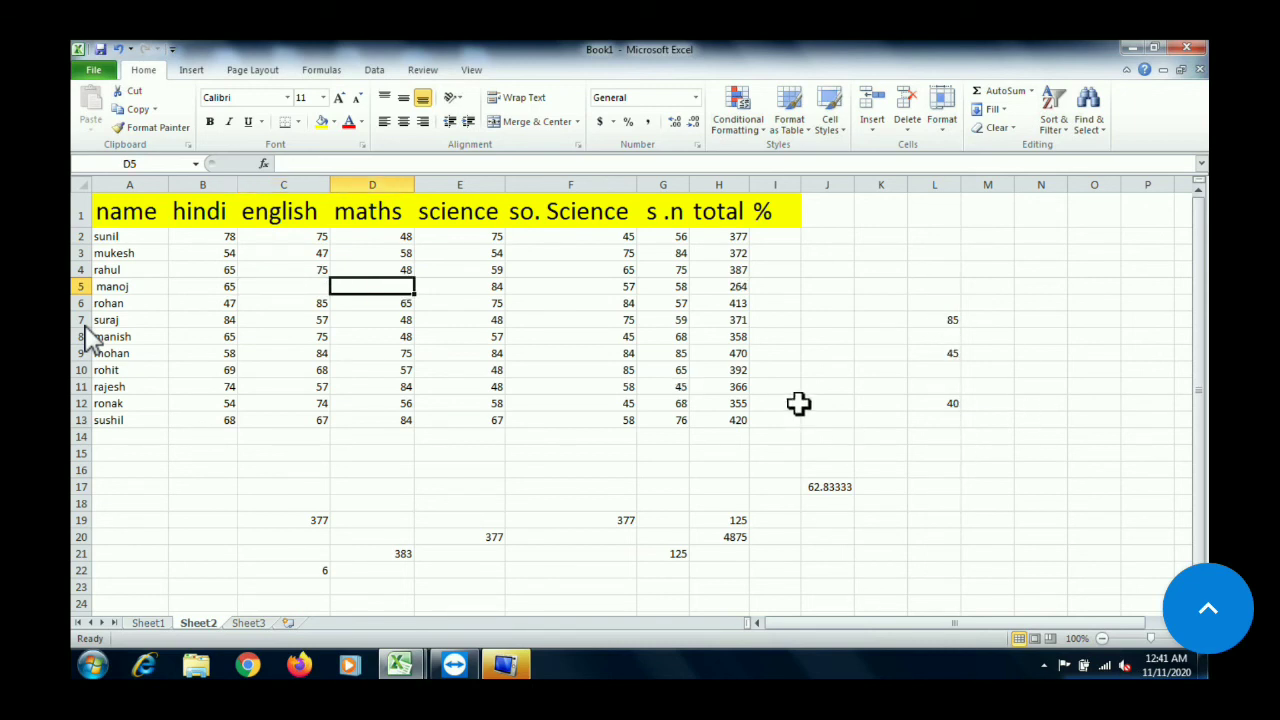
left_click(400, 372)
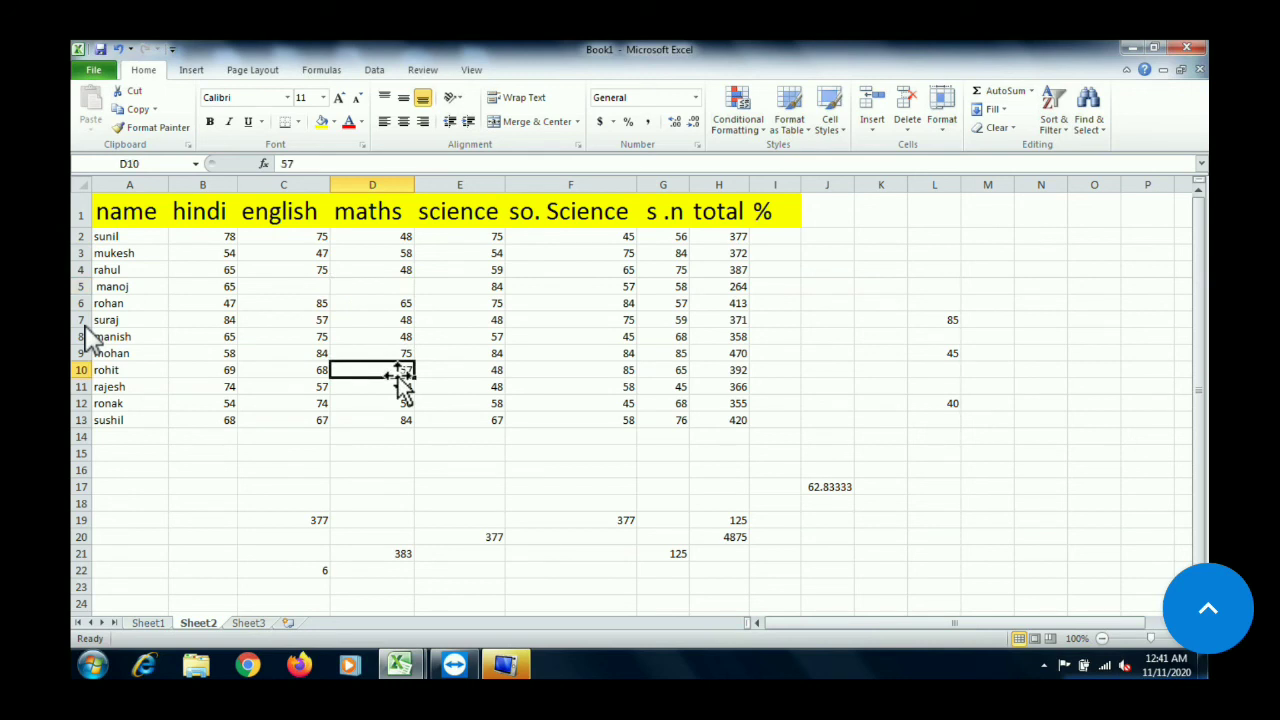
key("Delete")
Enter 58 as the english mark in C5 to test the count formula again
left_click(286, 285)
type("58")
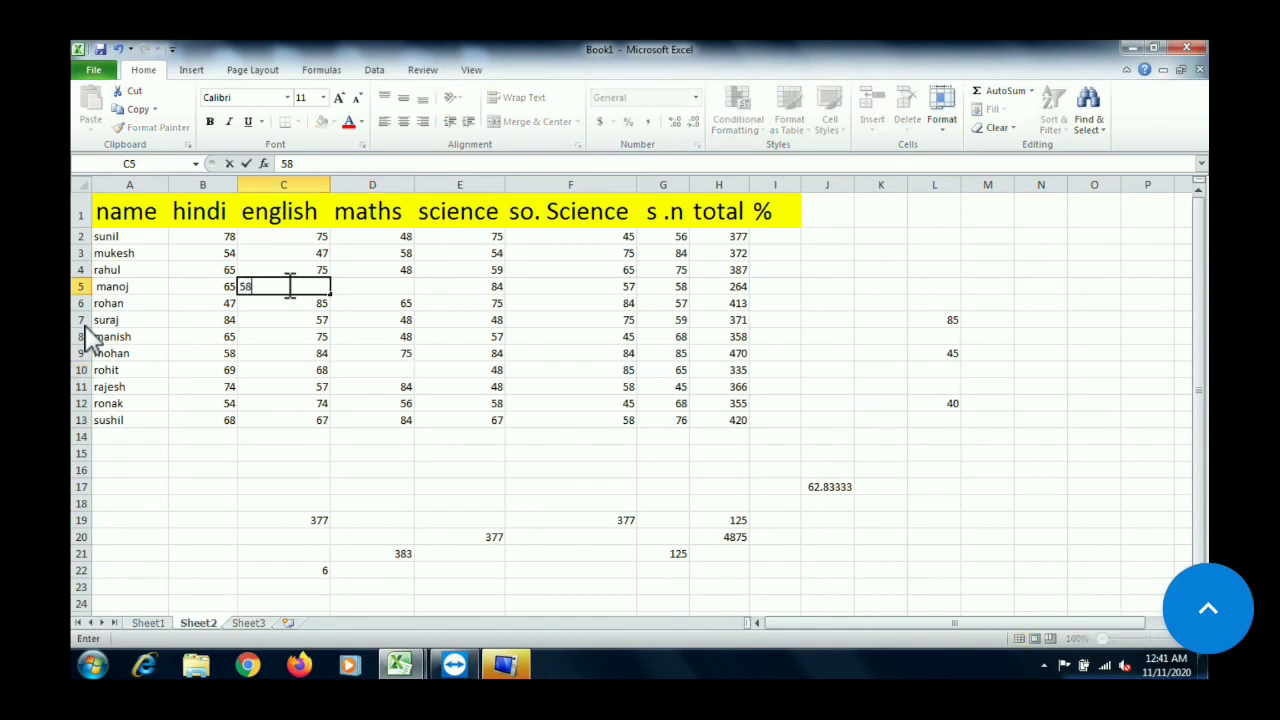
key("Return")
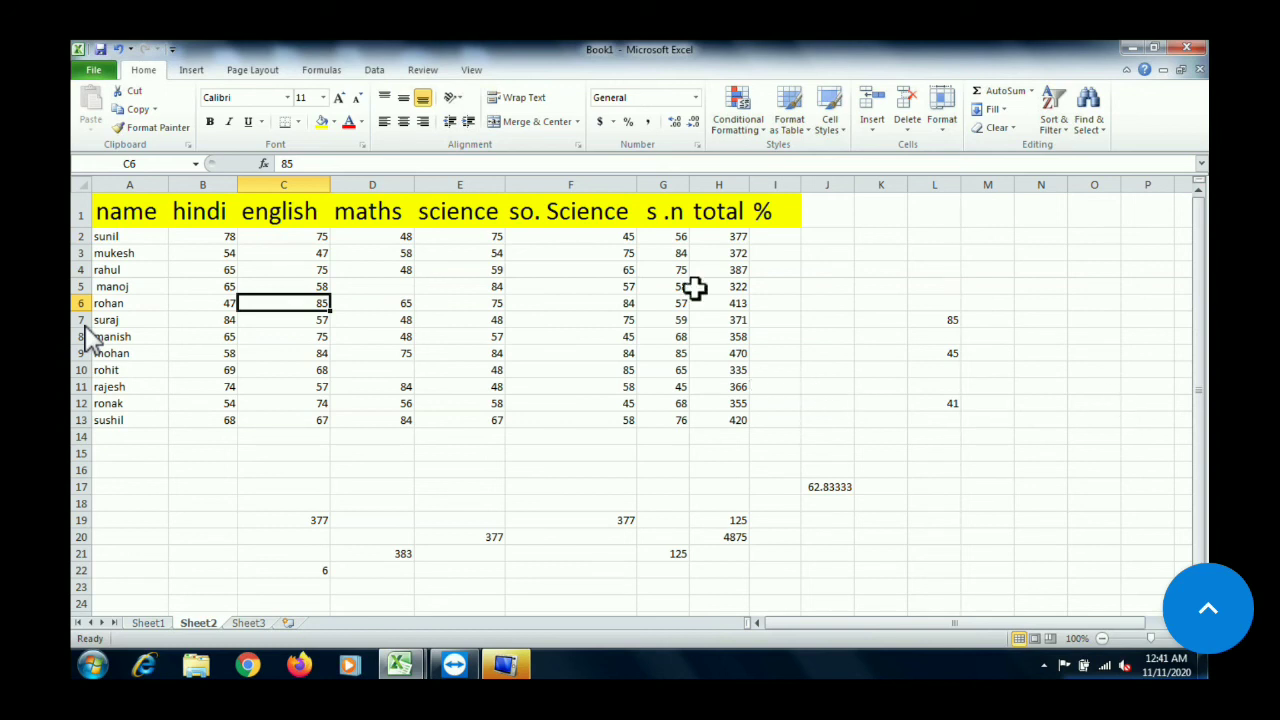
Calculate the first student's percentage in I2 with =H2*100/600, picking the total from the table
left_click(714, 232)
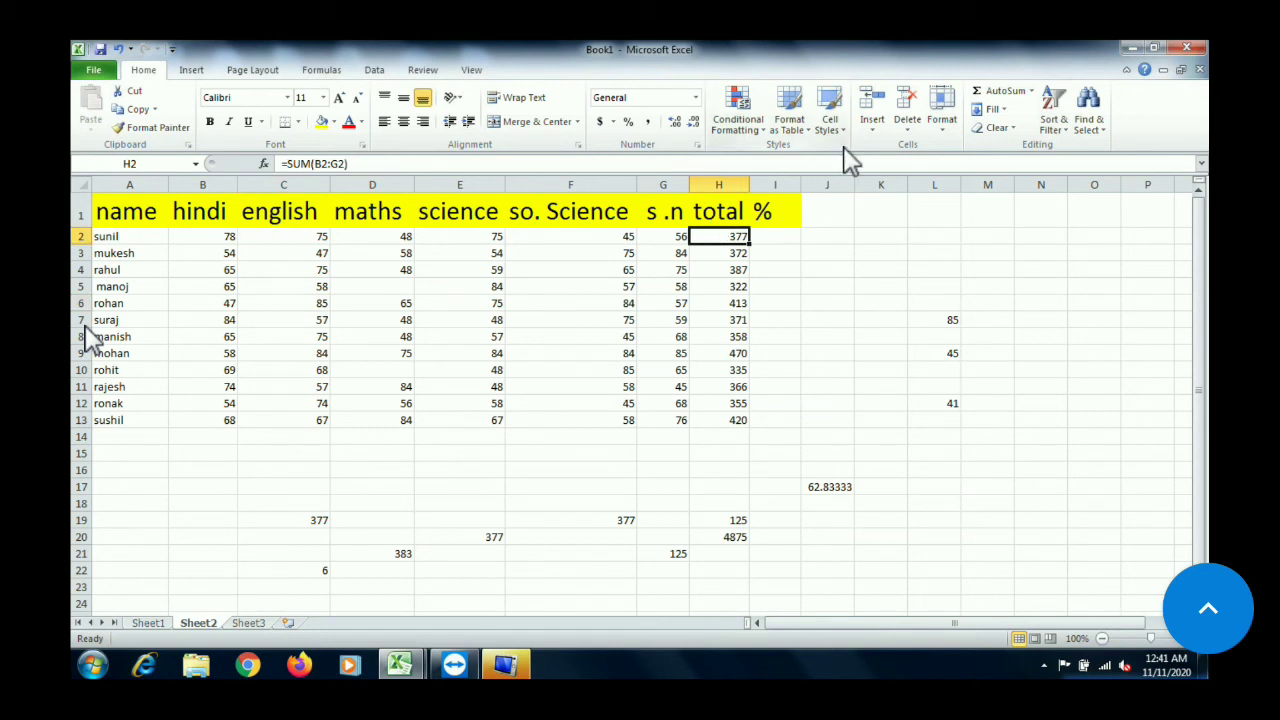
left_click(775, 213)
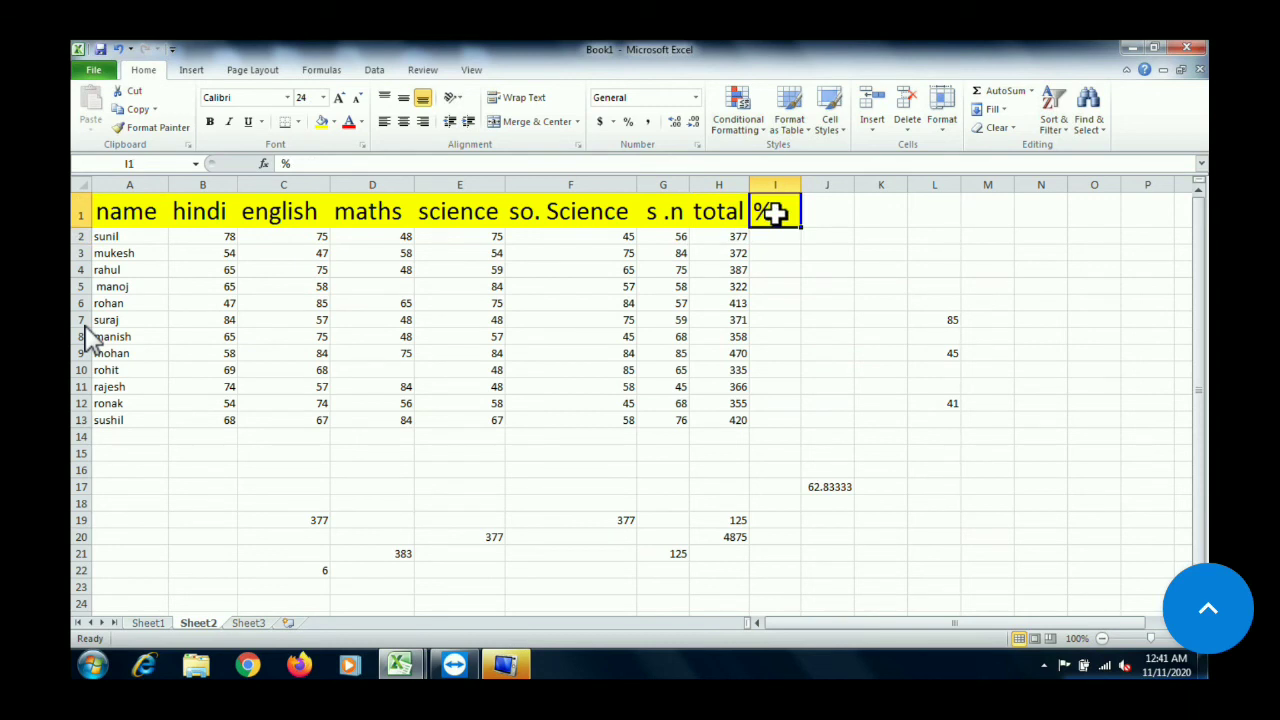
left_click(778, 237)
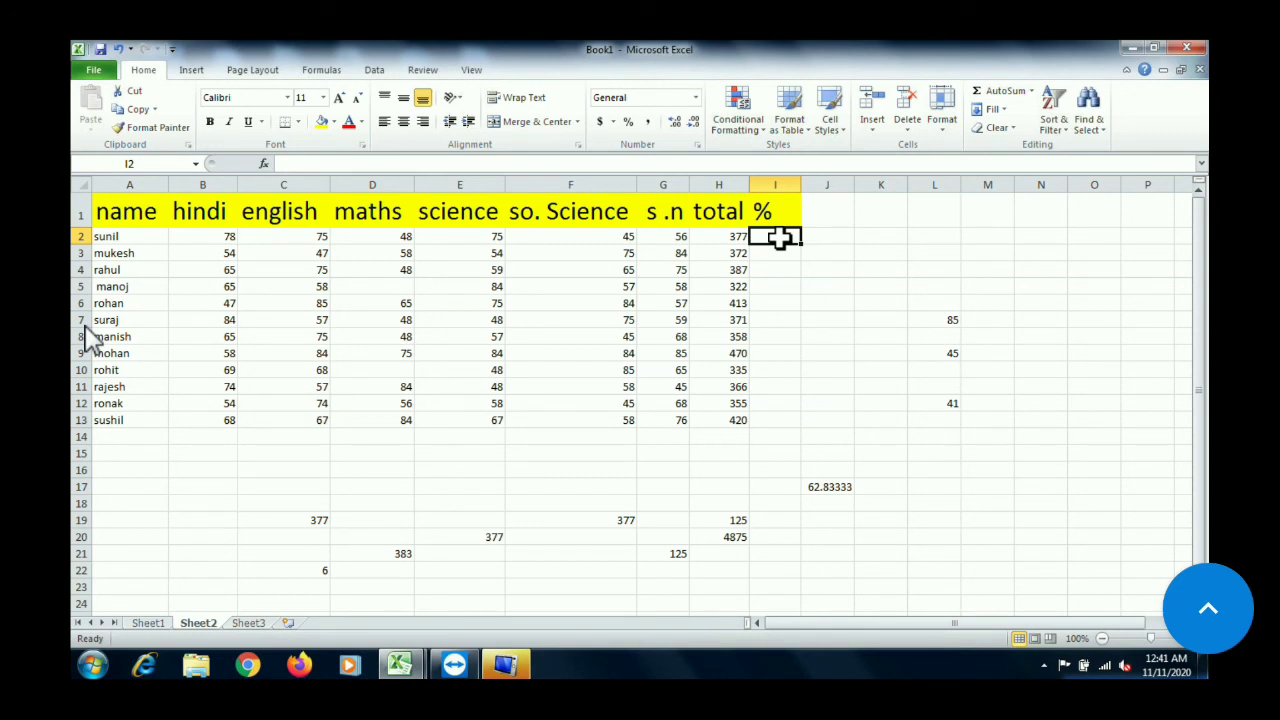
type("=")
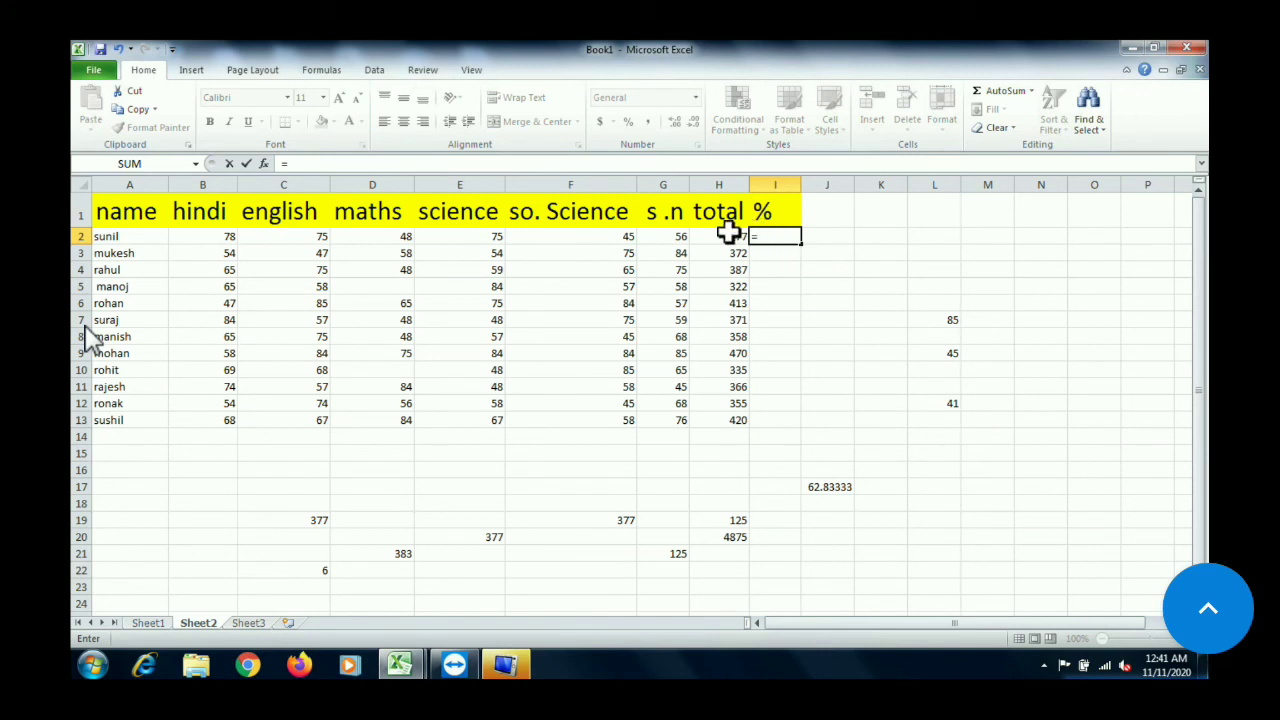
left_click(726, 236)
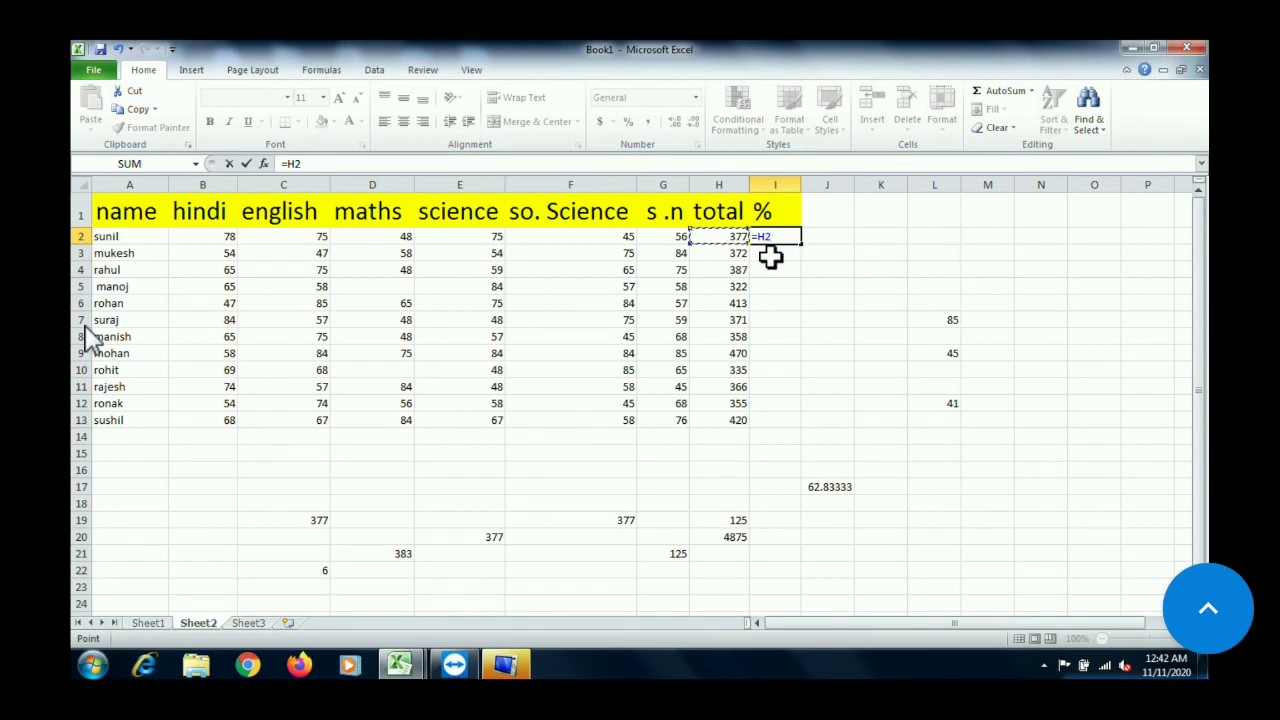
type("*100")
type("/600")
key("Return")
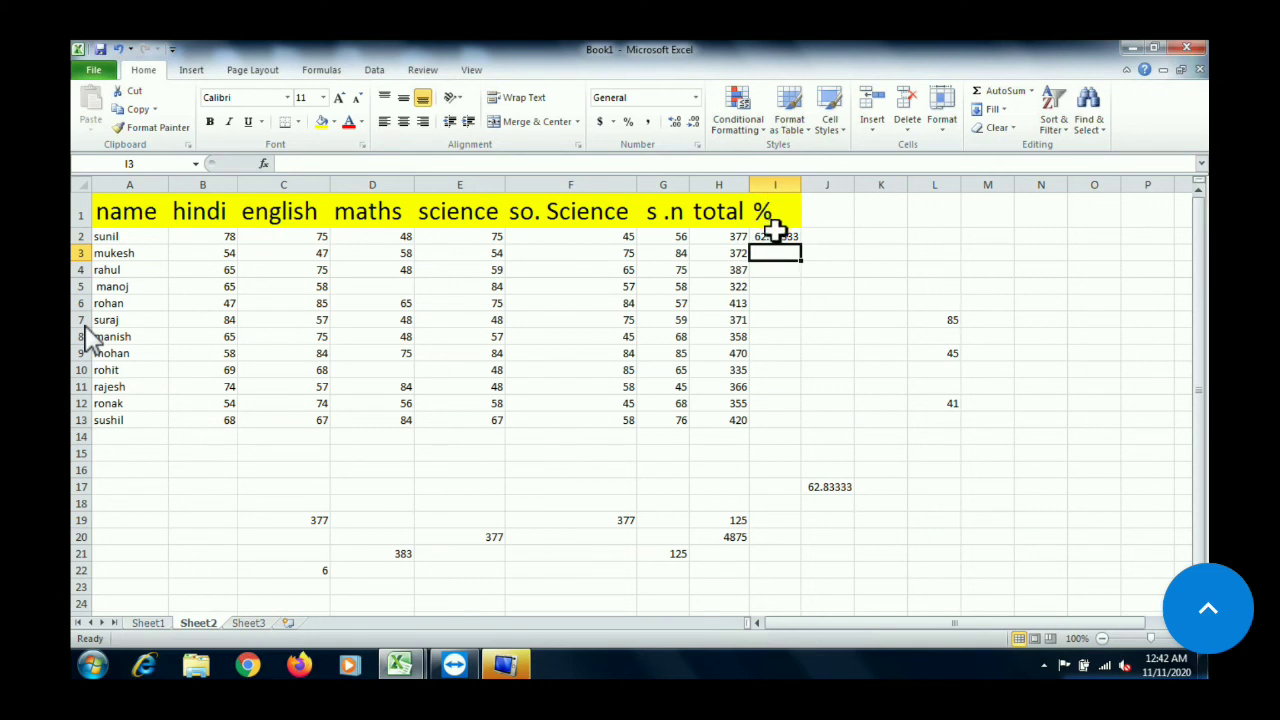
AutoFill the percentage formula from I2 down to I13 for all the remaining students
left_click(790, 235)
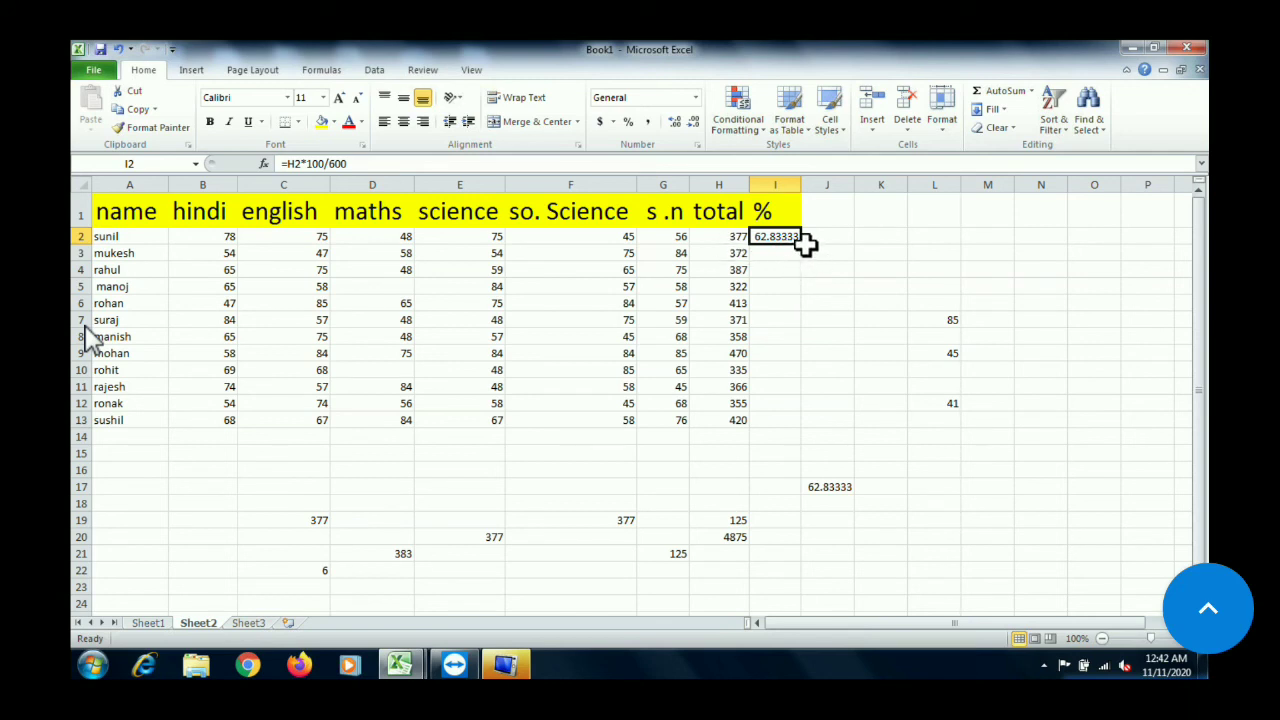
left_click_drag(803, 247, 806, 427)
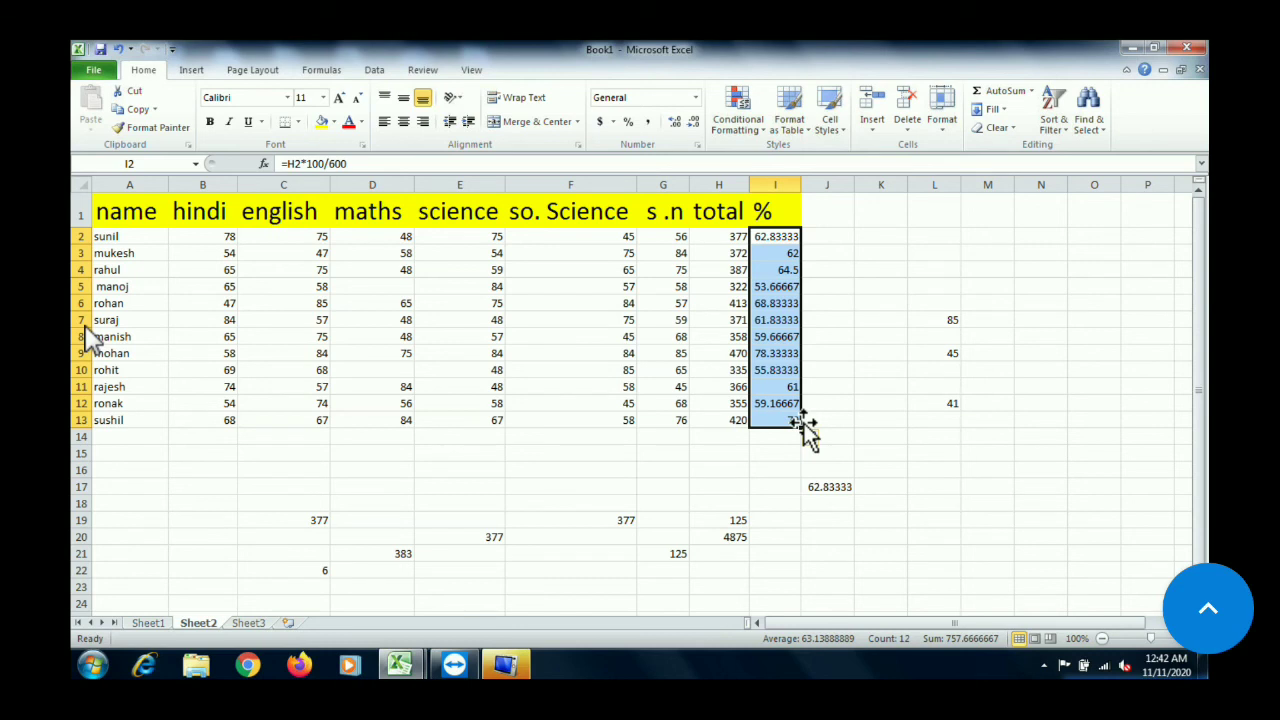
left_click(487, 467)
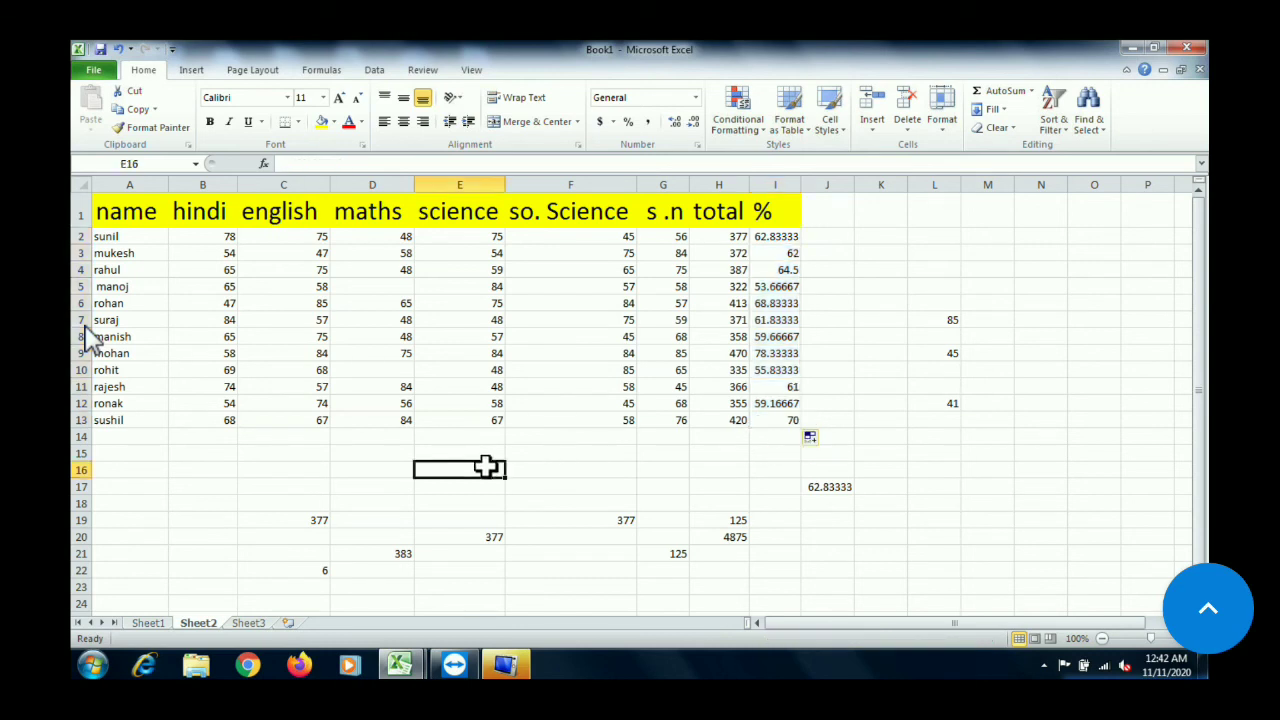